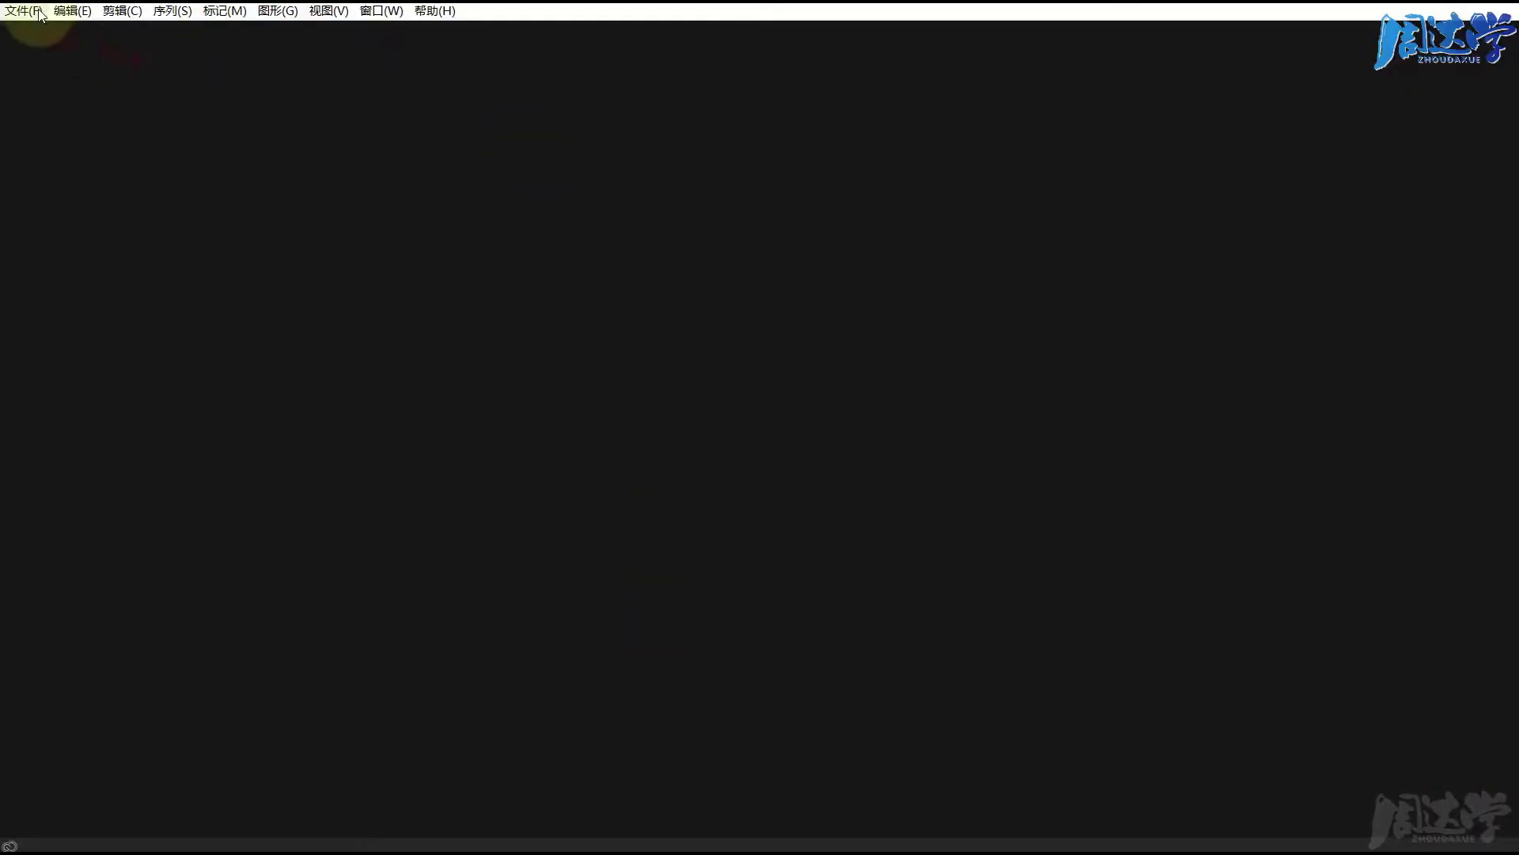
# Start a new project and browse to C:\PR 素材文件\C16 基础类效果 as its location.
pyautogui.click(24, 10)
pyautogui.moveTo(237, 30)
pyautogui.click(318, 30)
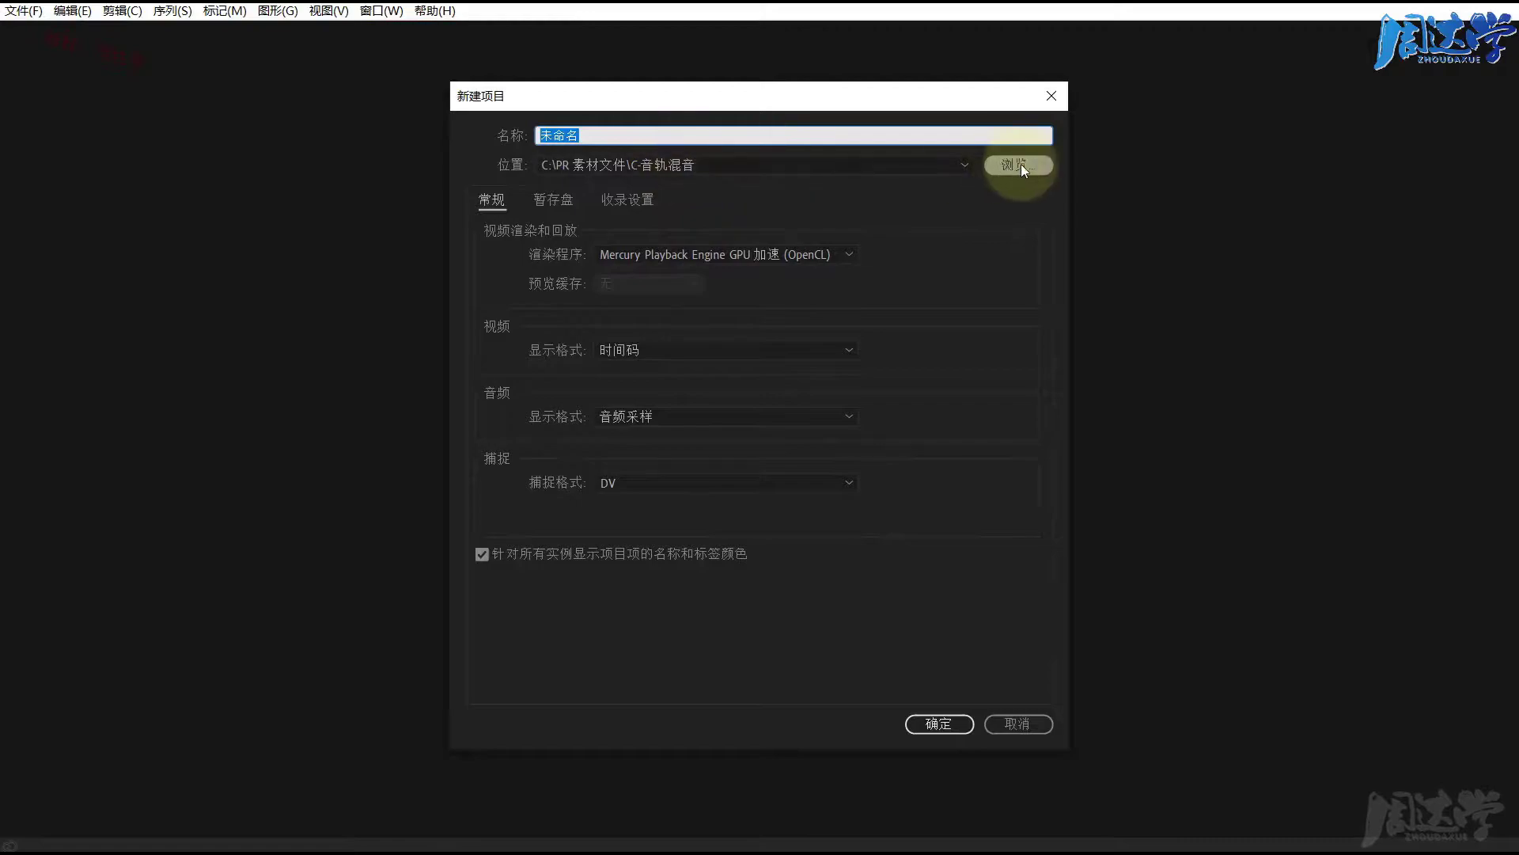
pyautogui.click(1019, 165)
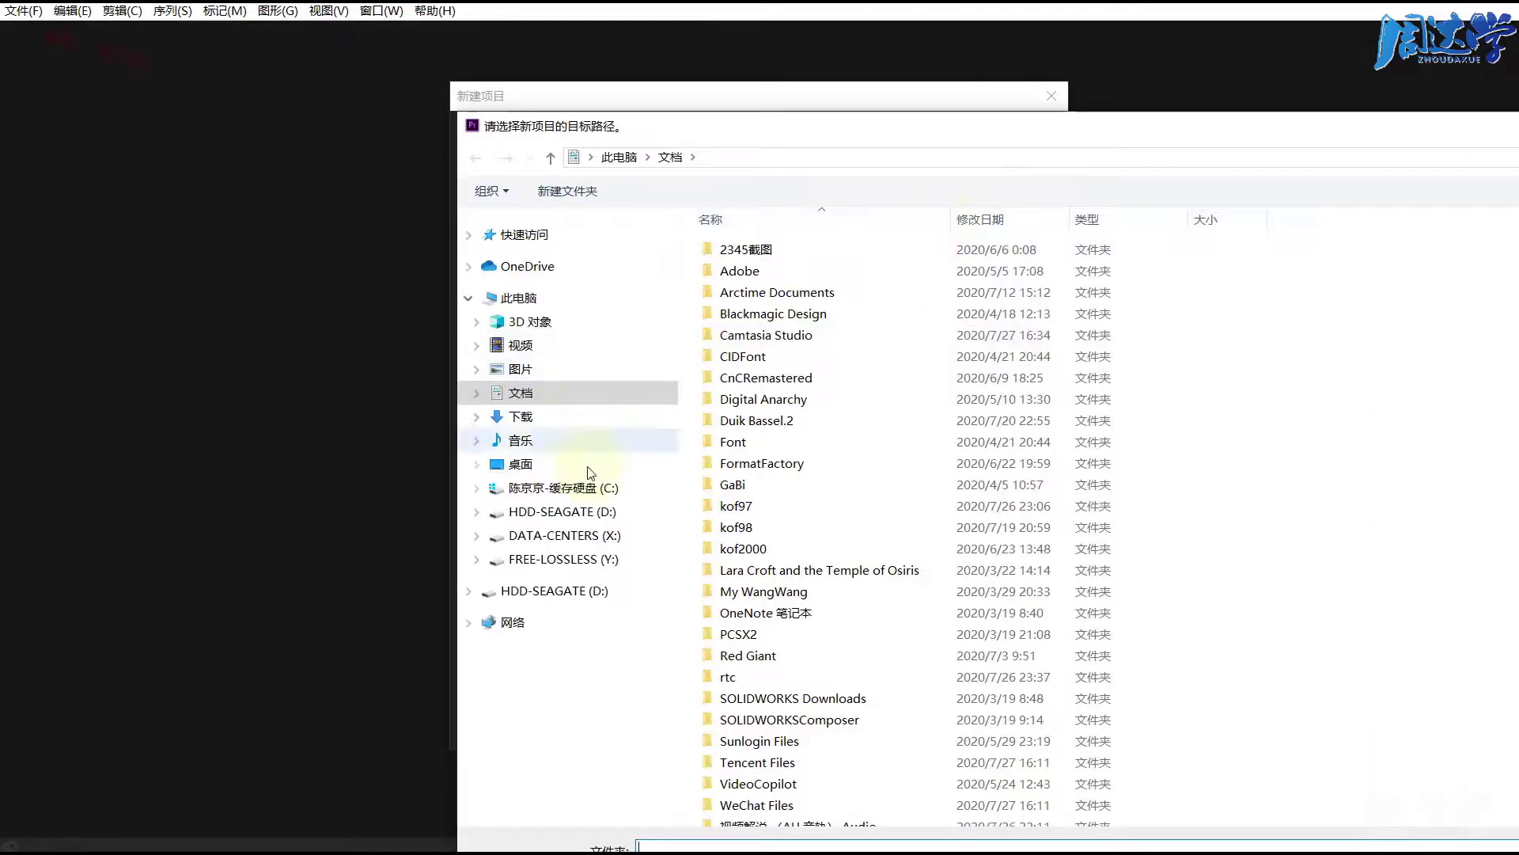
pyautogui.click(563, 487)
pyautogui.doubleClick(1058, 125)
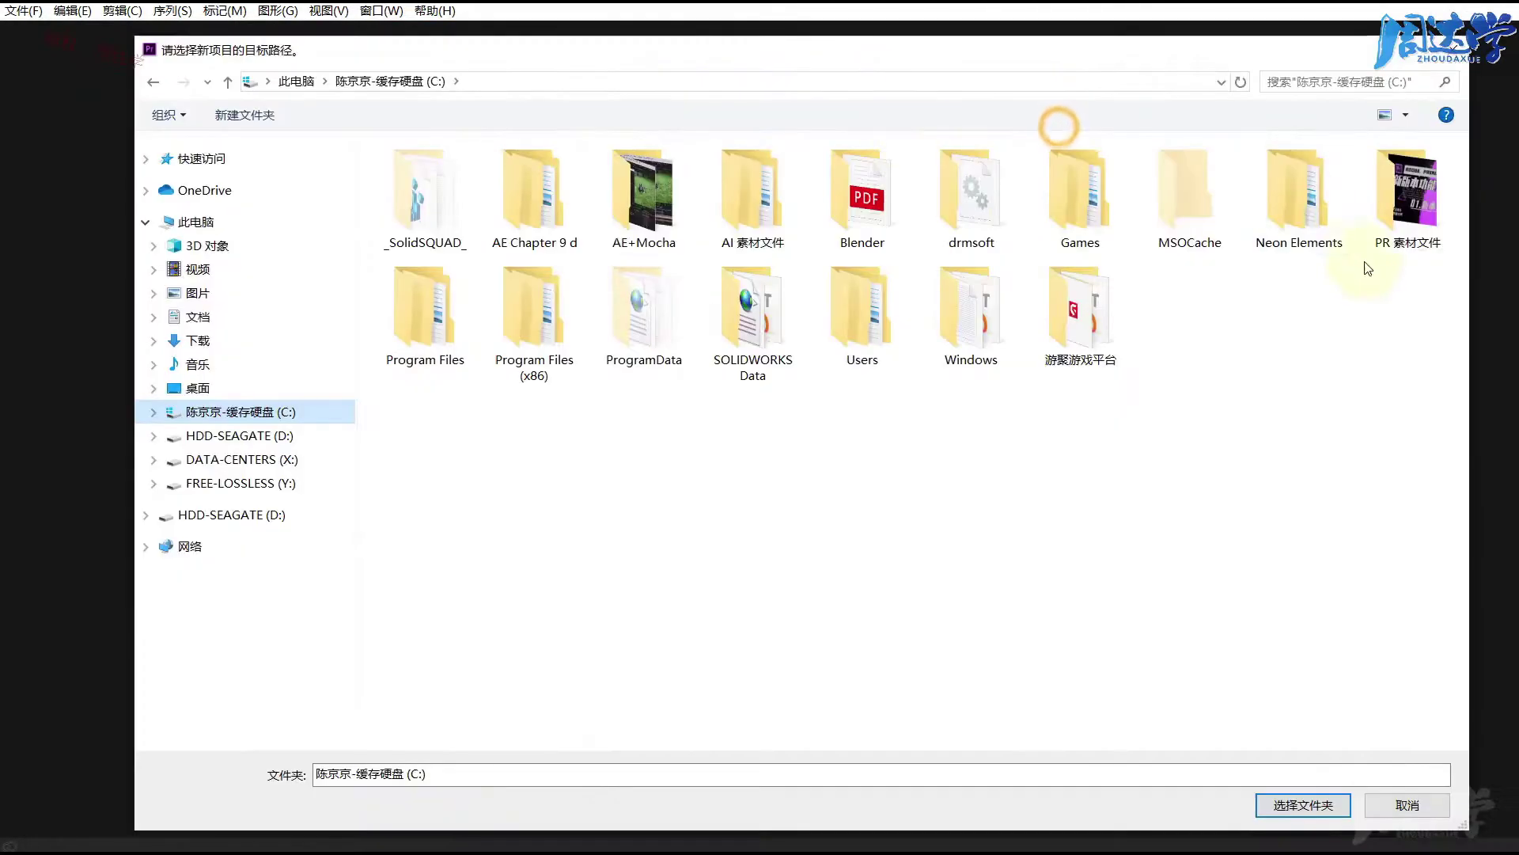
pyautogui.doubleClick(1417, 189)
pyautogui.doubleClick(431, 173)
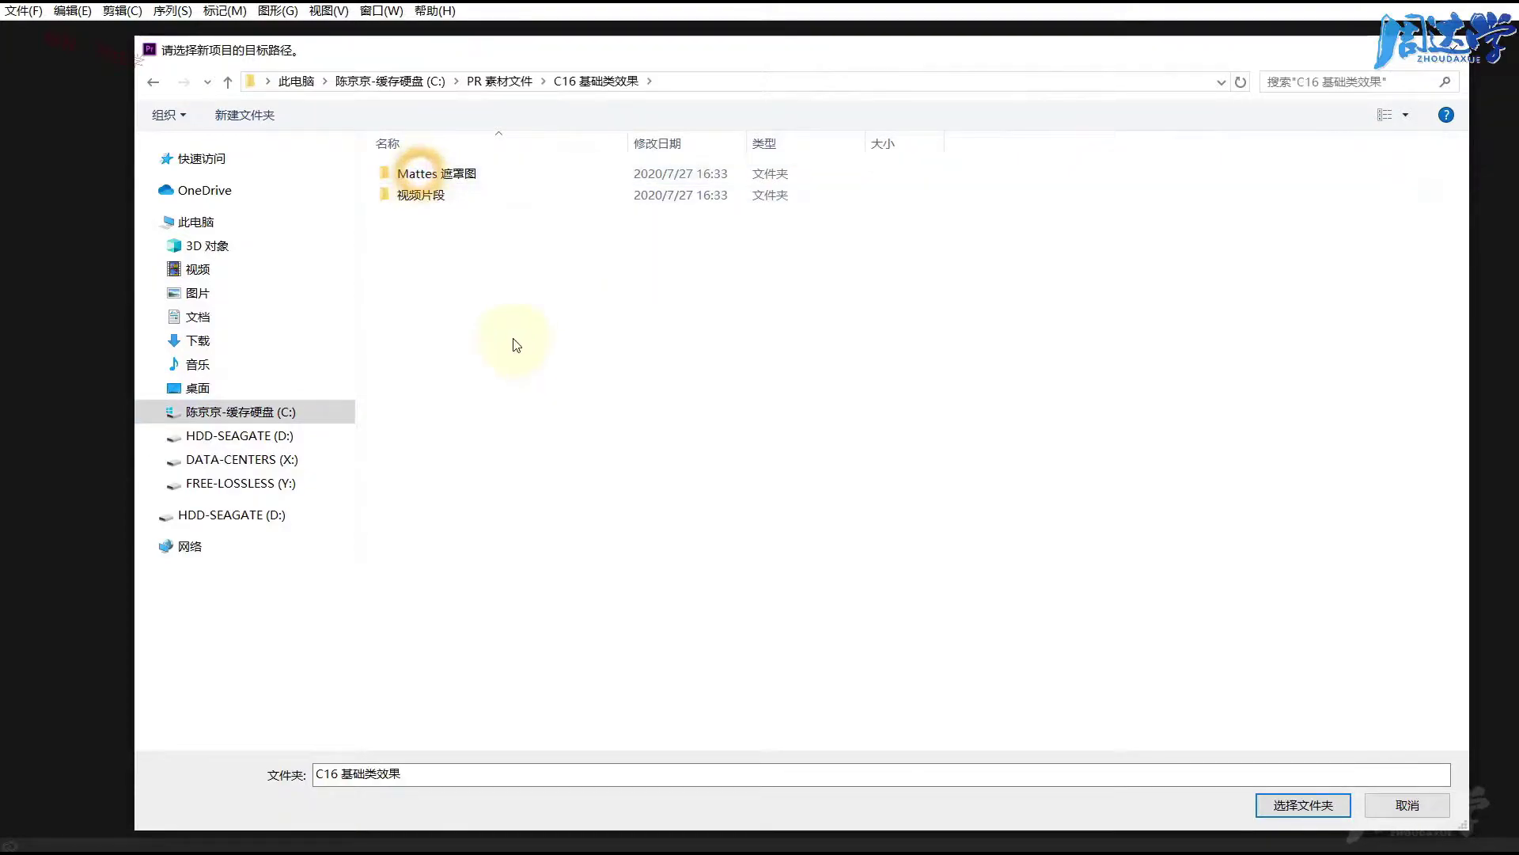
# Try entering 练习蒙版 as the location folder and dismiss the path-not-found error.
pyautogui.click(418, 776)
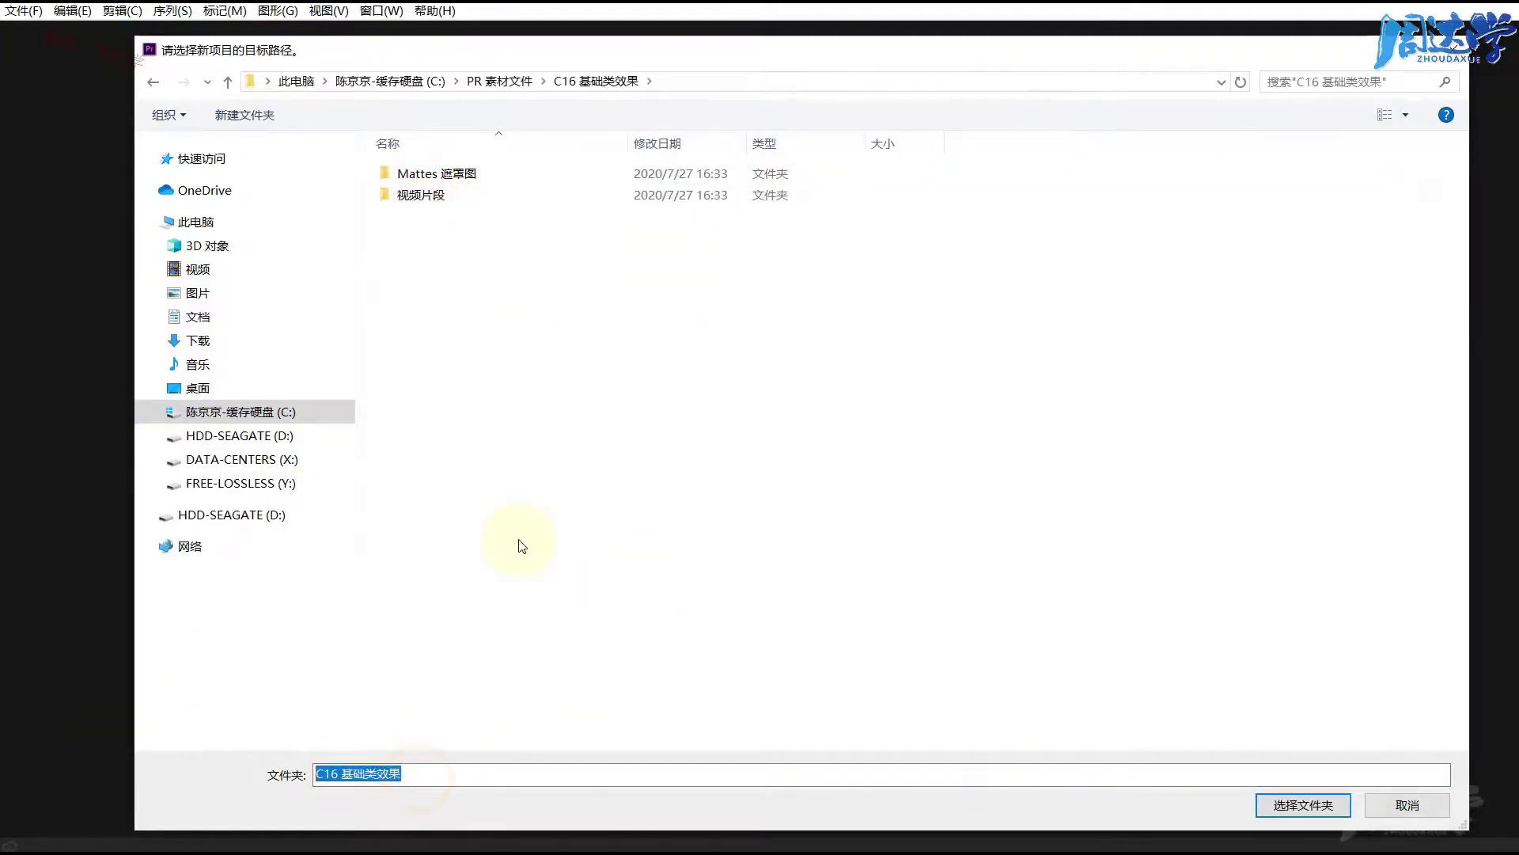
pyautogui.write('练习')
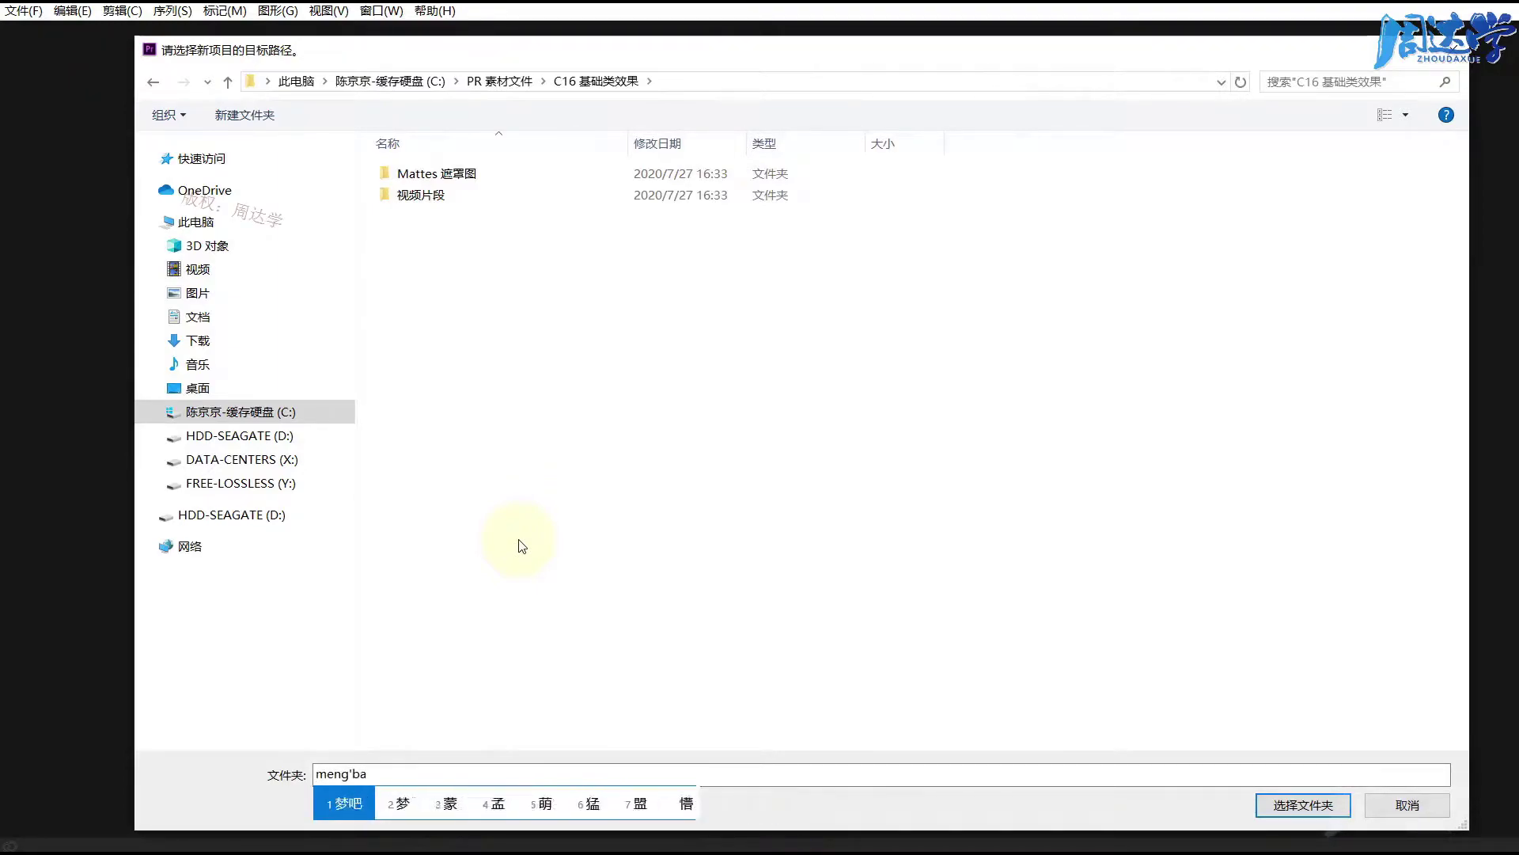
pyautogui.write('蒙版')
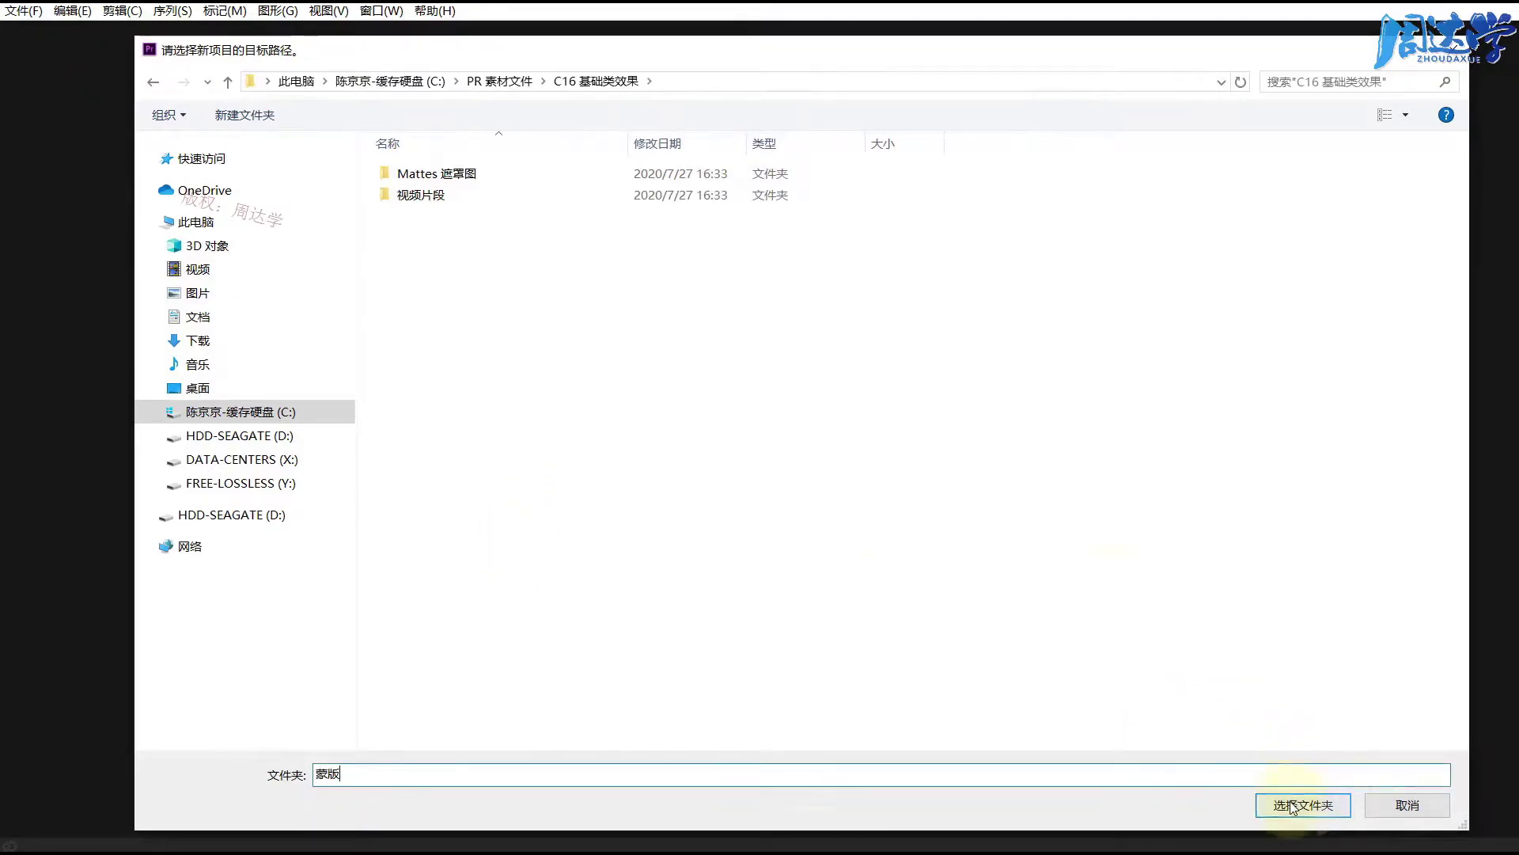
pyautogui.click(1282, 819)
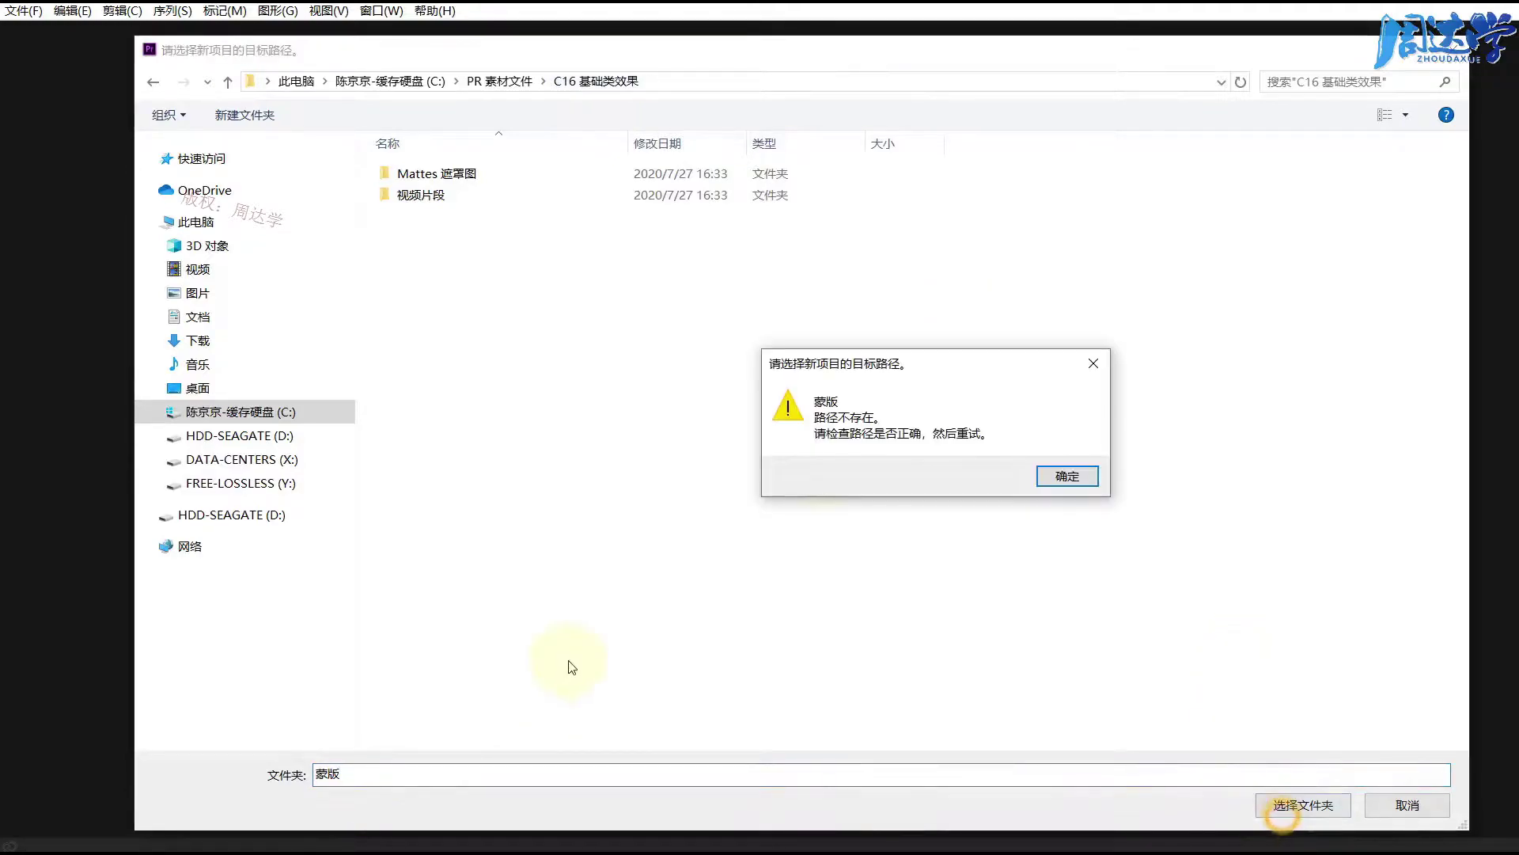
pyautogui.click(1068, 479)
# Set C16 基础类效果 as the project location and create the project.
pyautogui.click(500, 81)
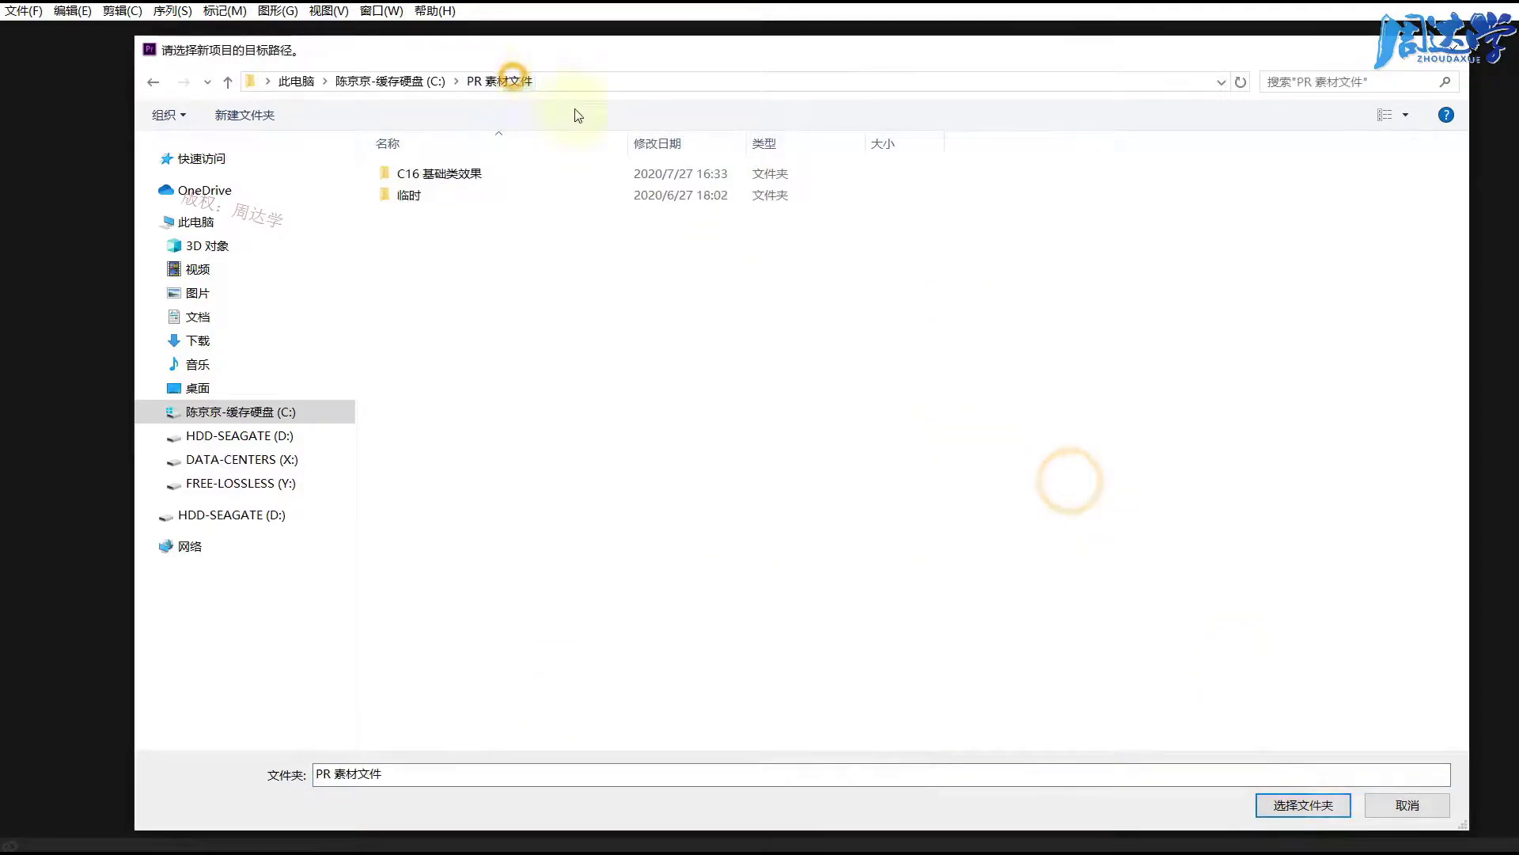
pyautogui.click(440, 173)
pyautogui.click(1286, 805)
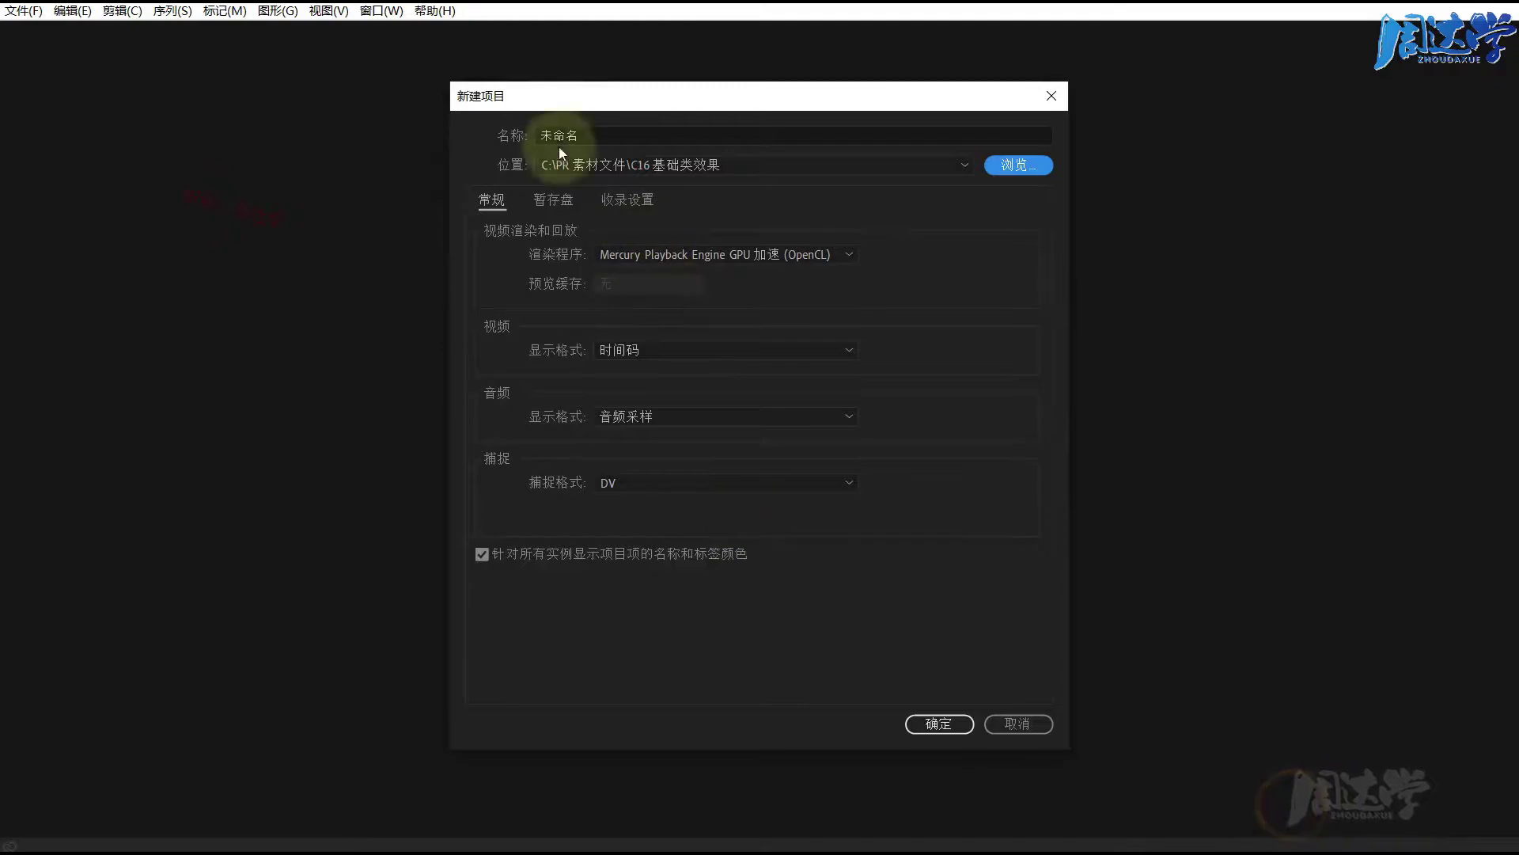
pyautogui.click(600, 134)
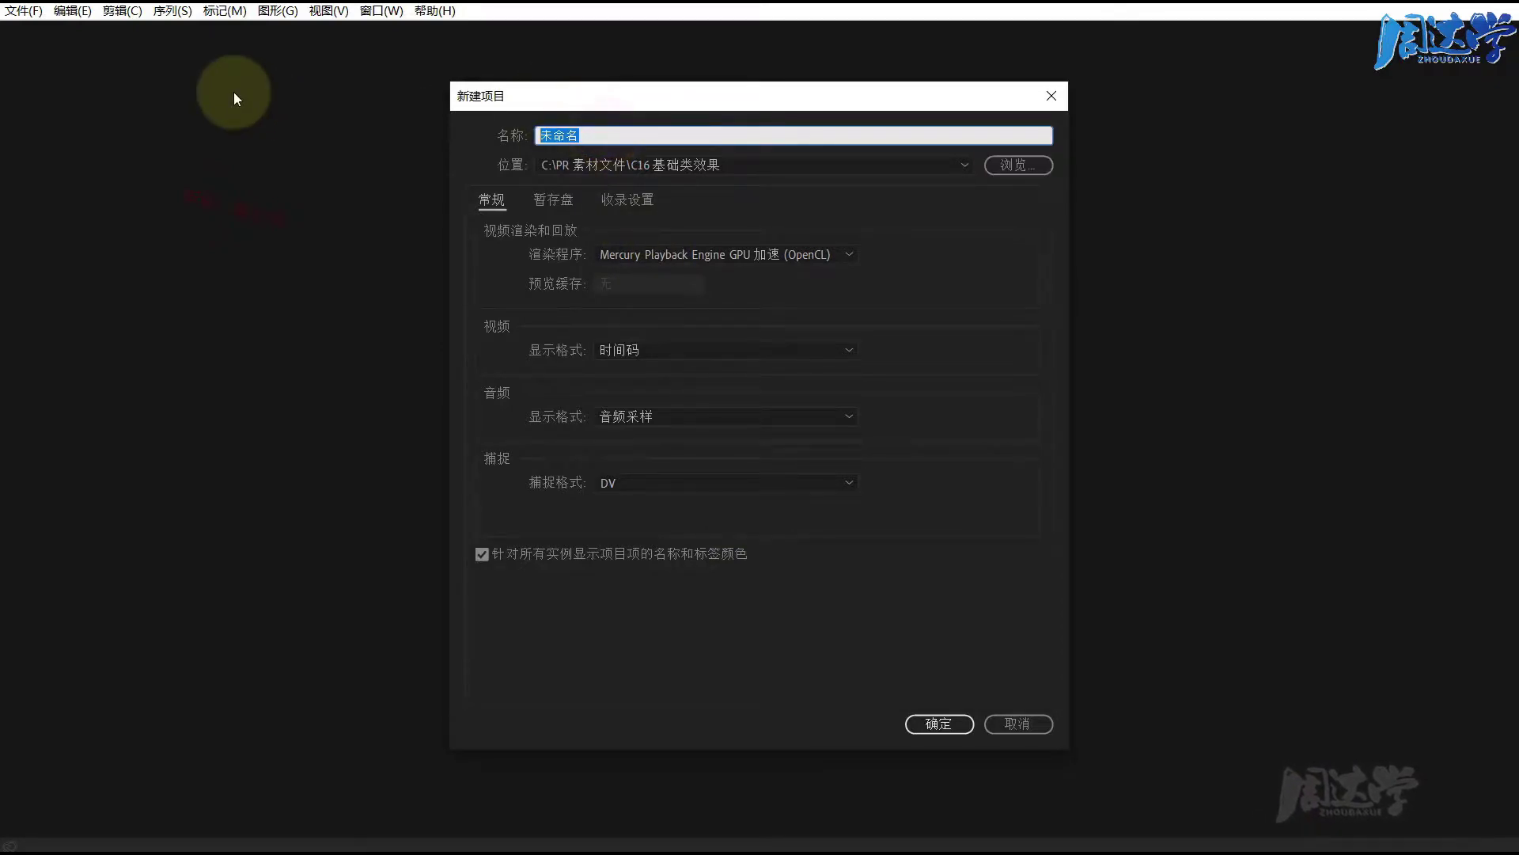
pyautogui.click(940, 723)
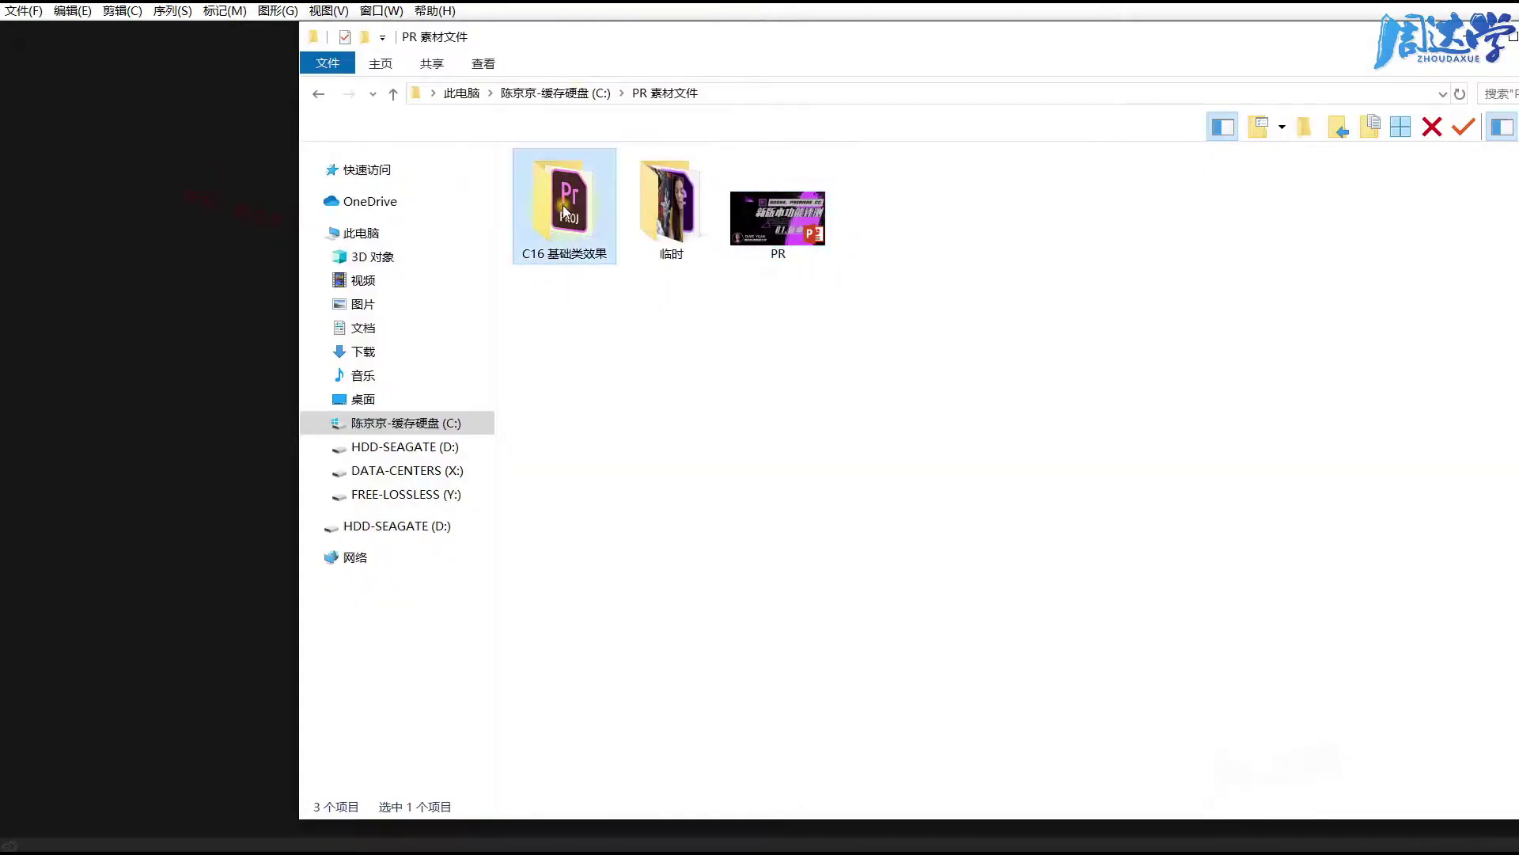
# Open C16 基础类效果 > 视频片段 in Explorer and drag BlurLogoName into the Project panel.
pyautogui.doubleClick(563, 206)
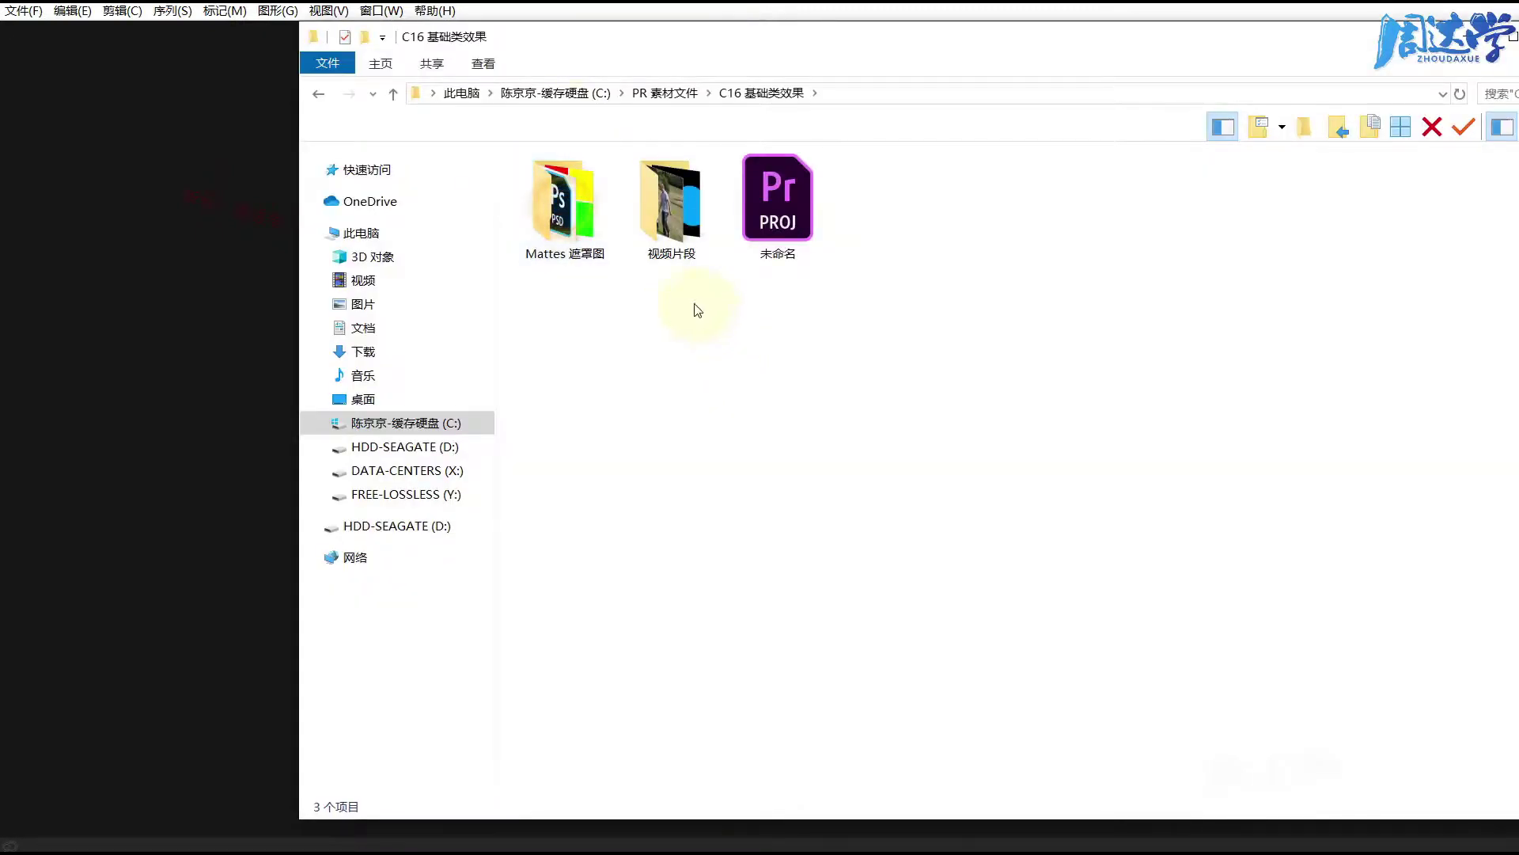
pyautogui.moveTo(729, 73); pyautogui.dragTo(993, 172)
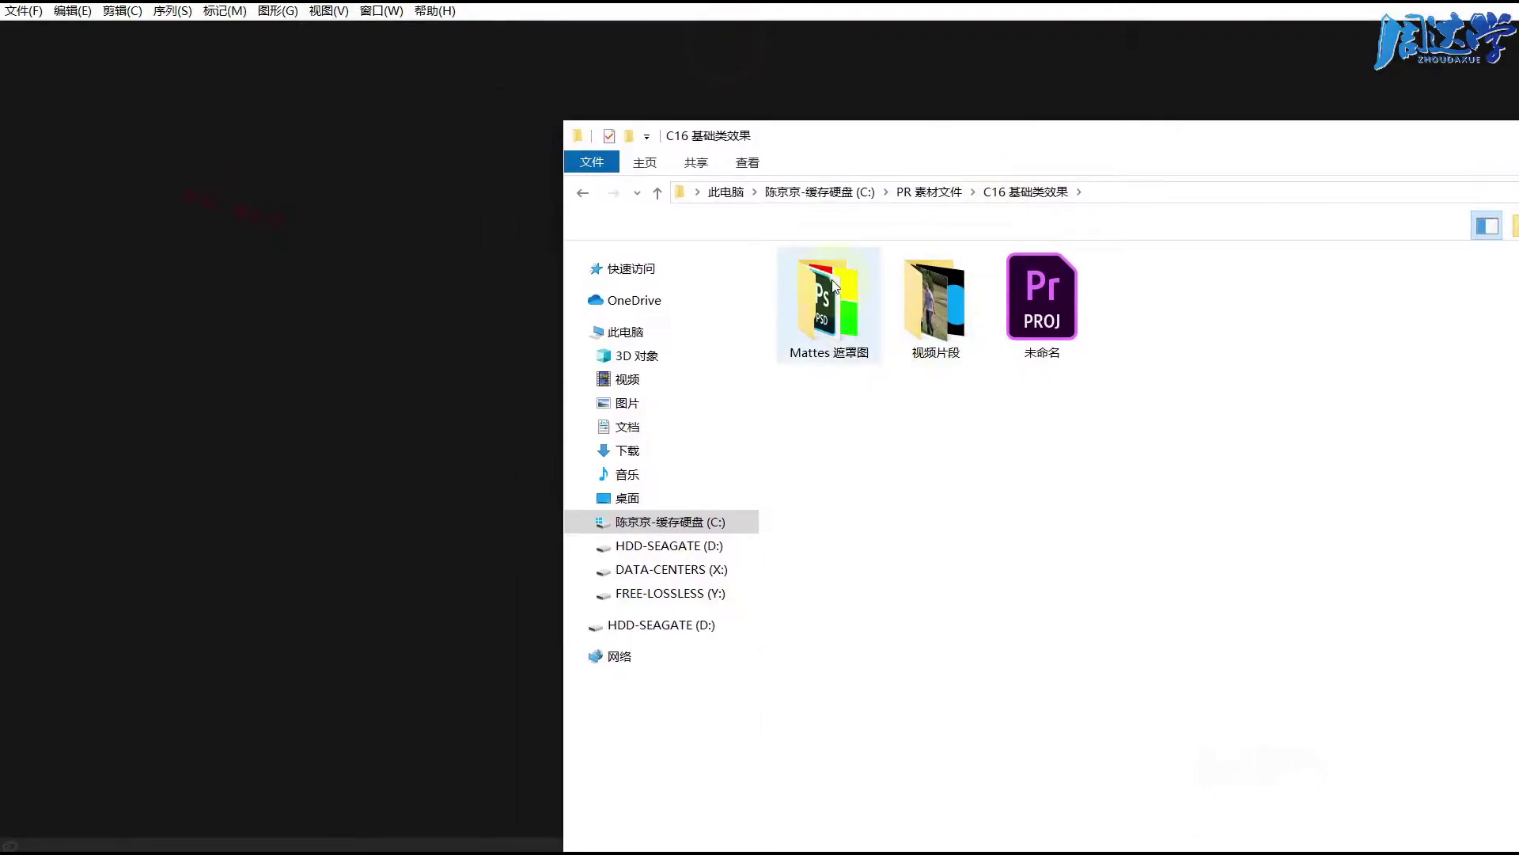
pyautogui.doubleClick(921, 286)
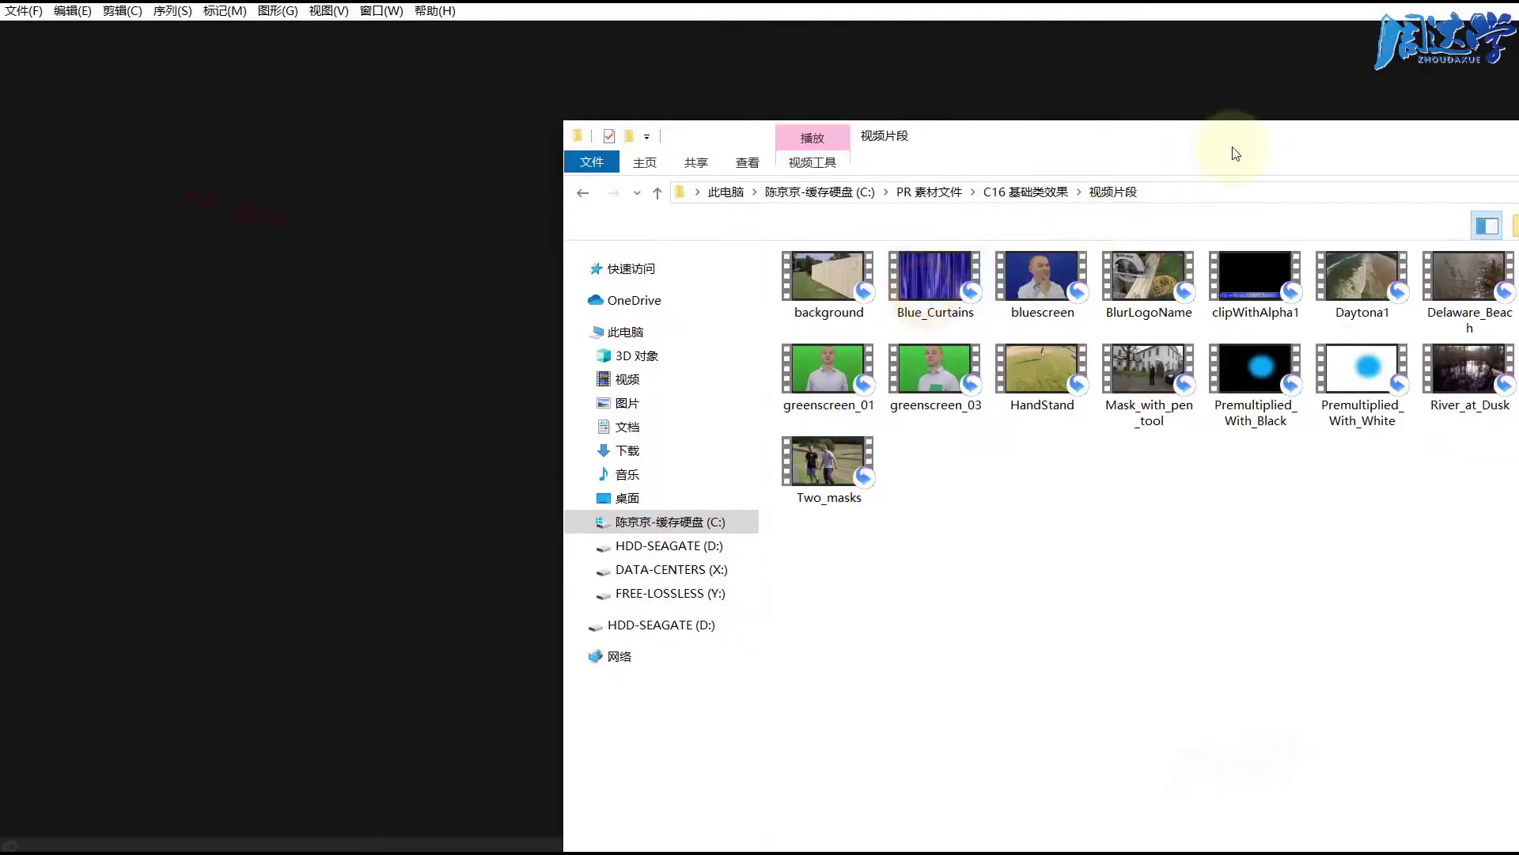
pyautogui.moveTo(1234, 150); pyautogui.dragTo(971, 100)
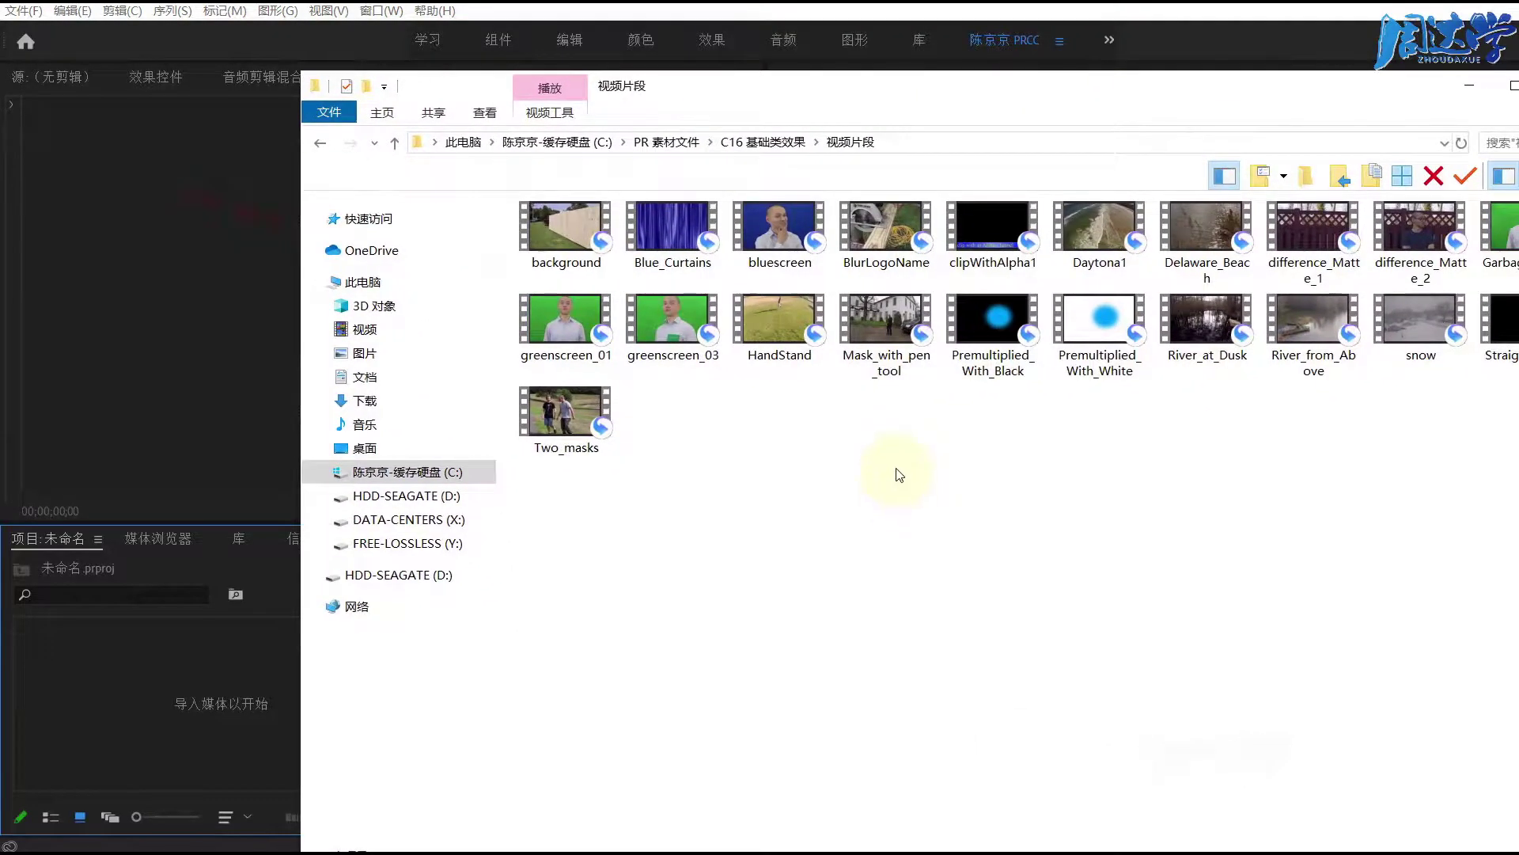
pyautogui.moveTo(873, 94); pyautogui.dragTo(950, 114)
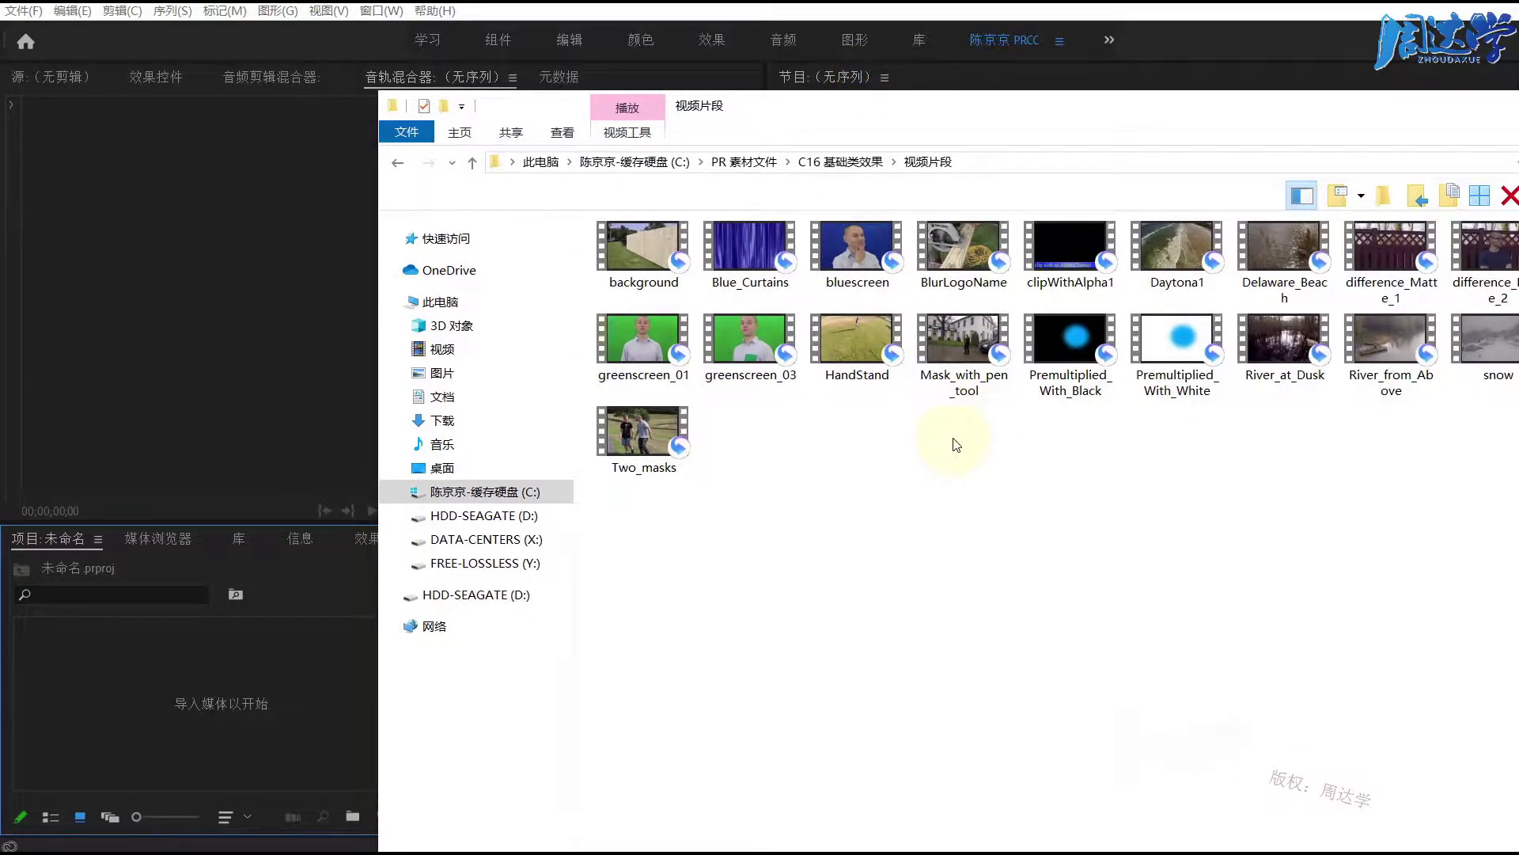
pyautogui.moveTo(963, 257); pyautogui.dragTo(173, 700)
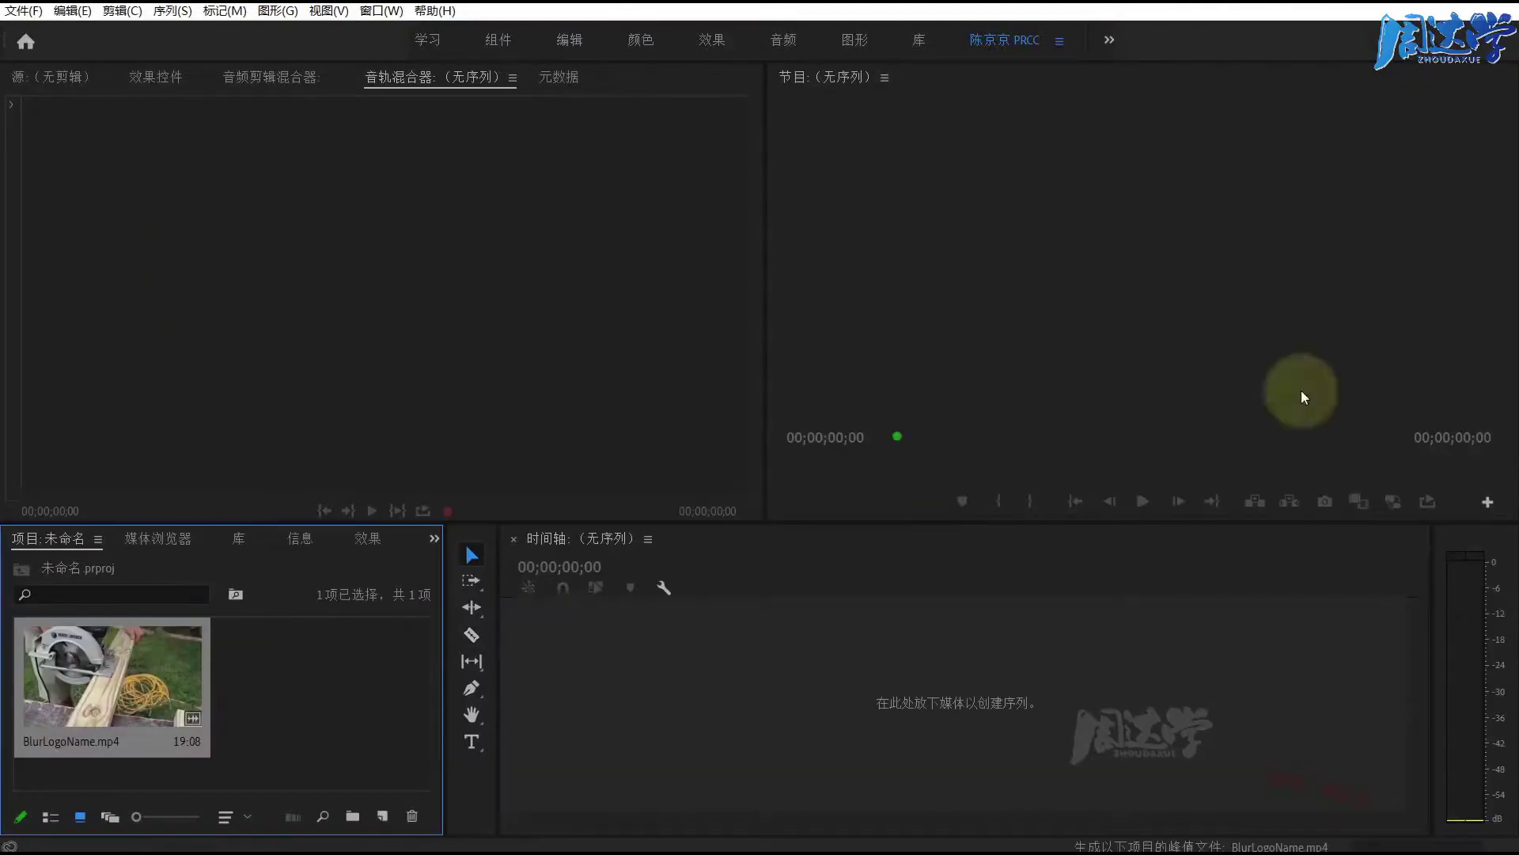
# Make a BlurLogoName sequence from the clip and zoom the timeline to fit it.
pyautogui.moveTo(151, 676); pyautogui.dragTo(386, 819)
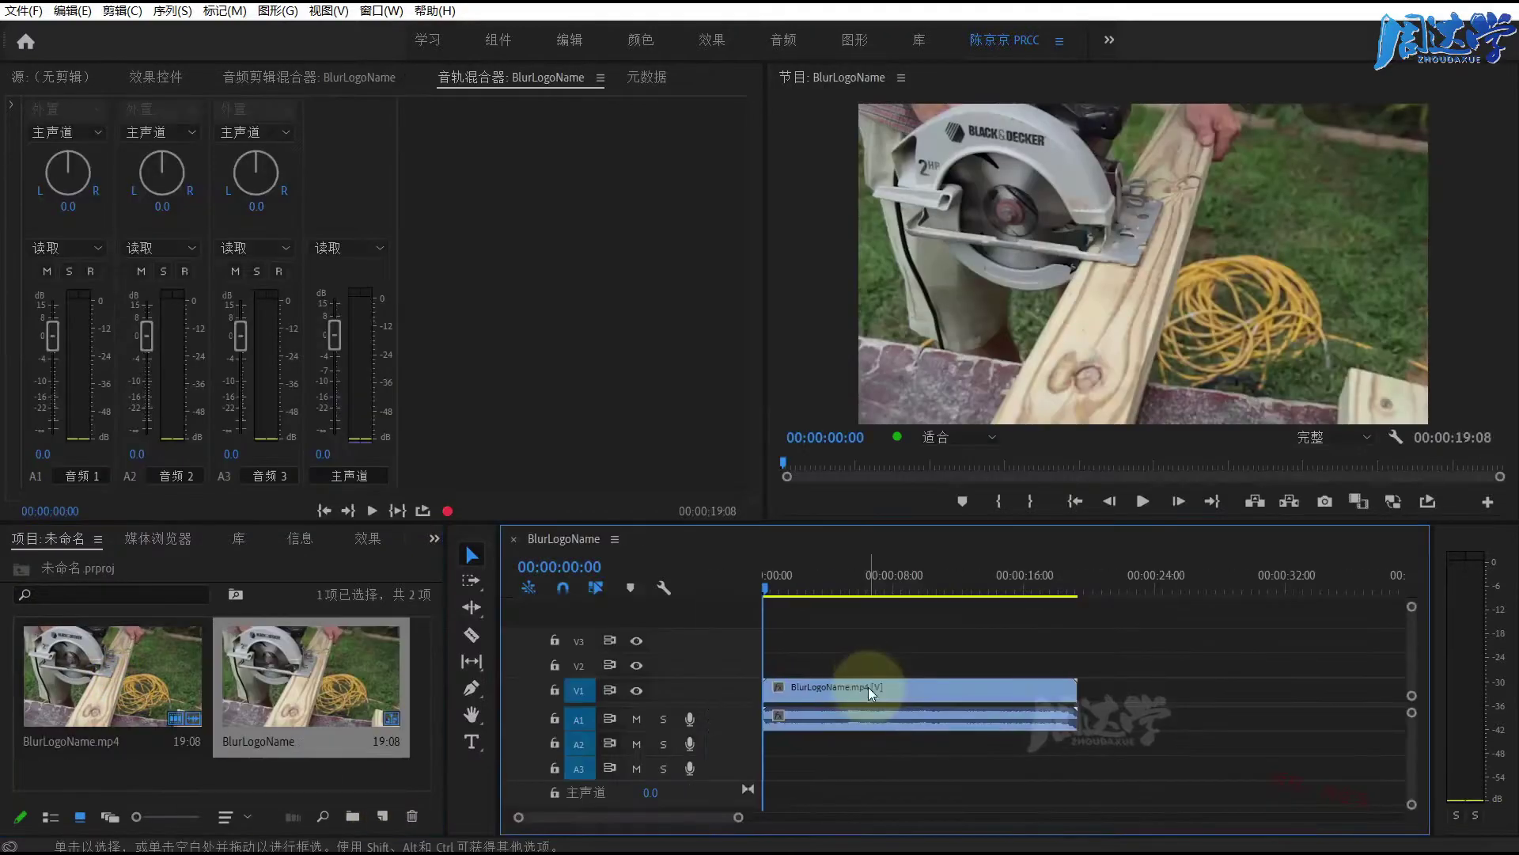
pyautogui.moveTo(864, 520); pyautogui.dragTo(863, 570)
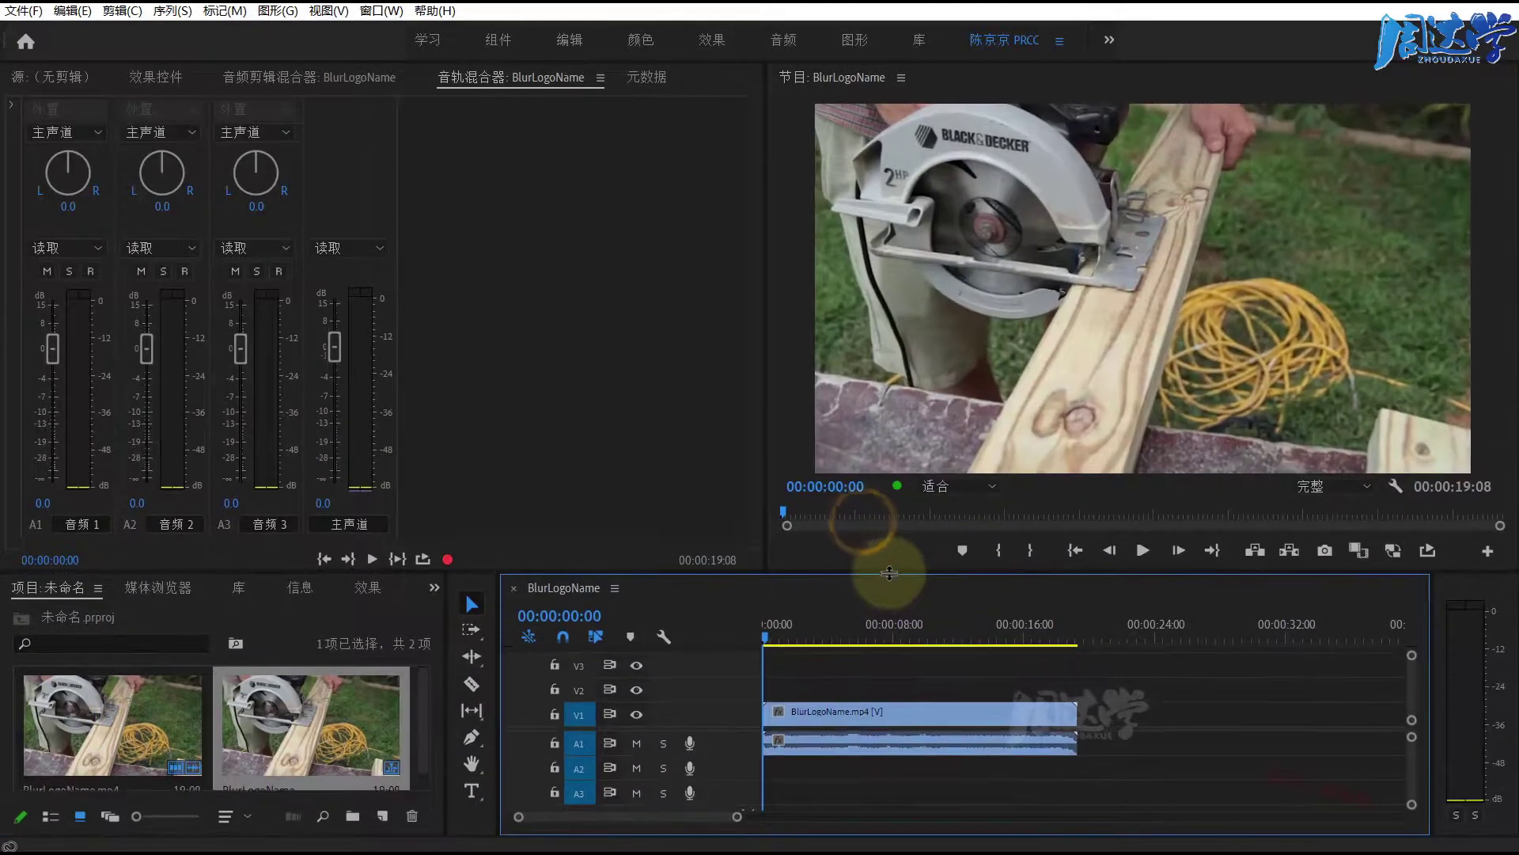
pyautogui.moveTo(737, 817); pyautogui.dragTo(679, 816)
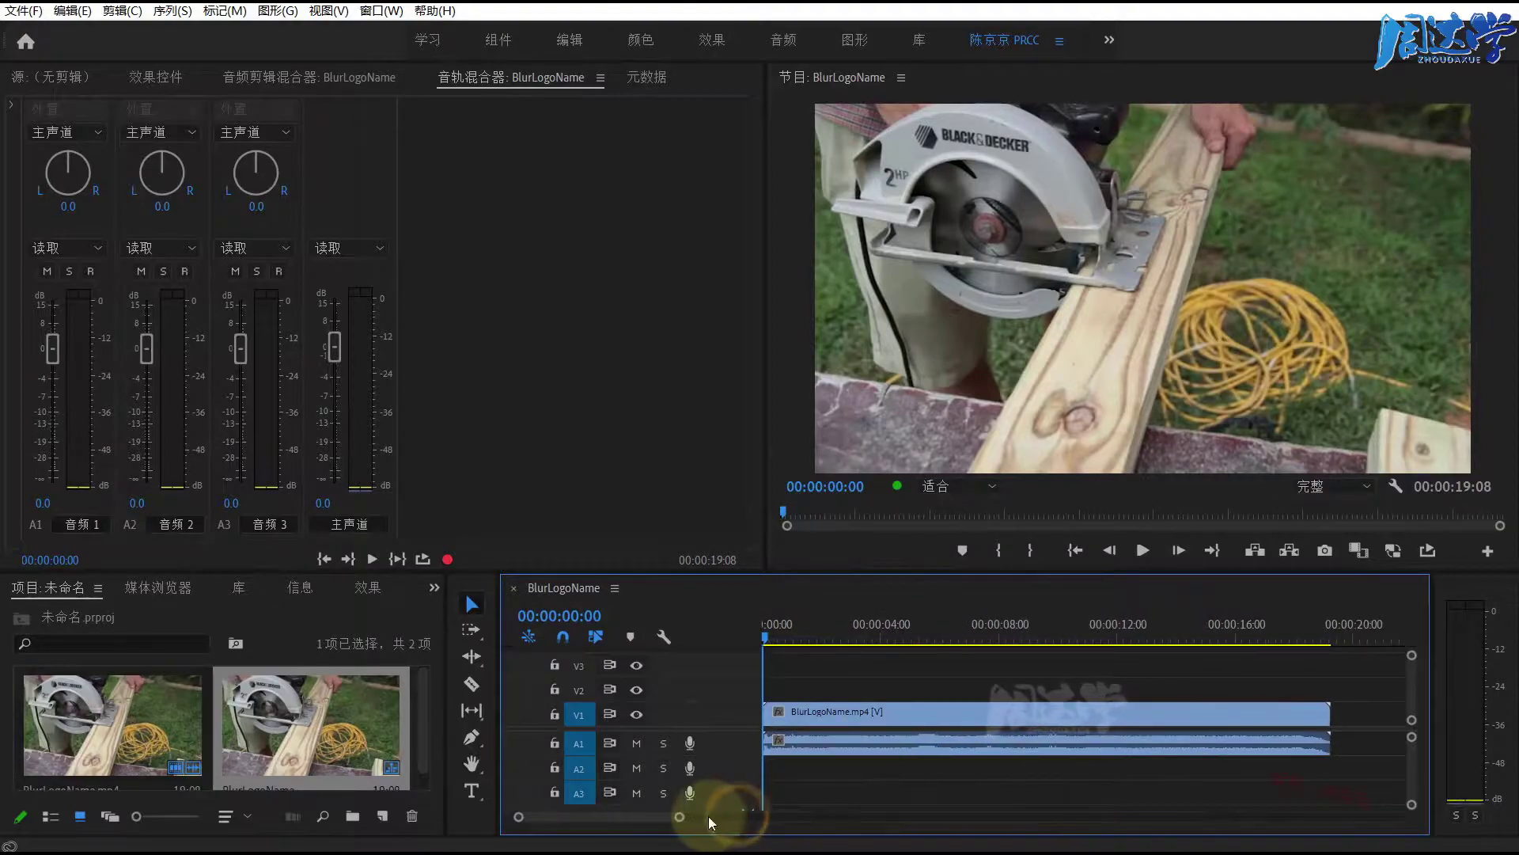
# Show the BlurLogoName clip's Opacity settings in Effect Controls.
pyautogui.click(154, 77)
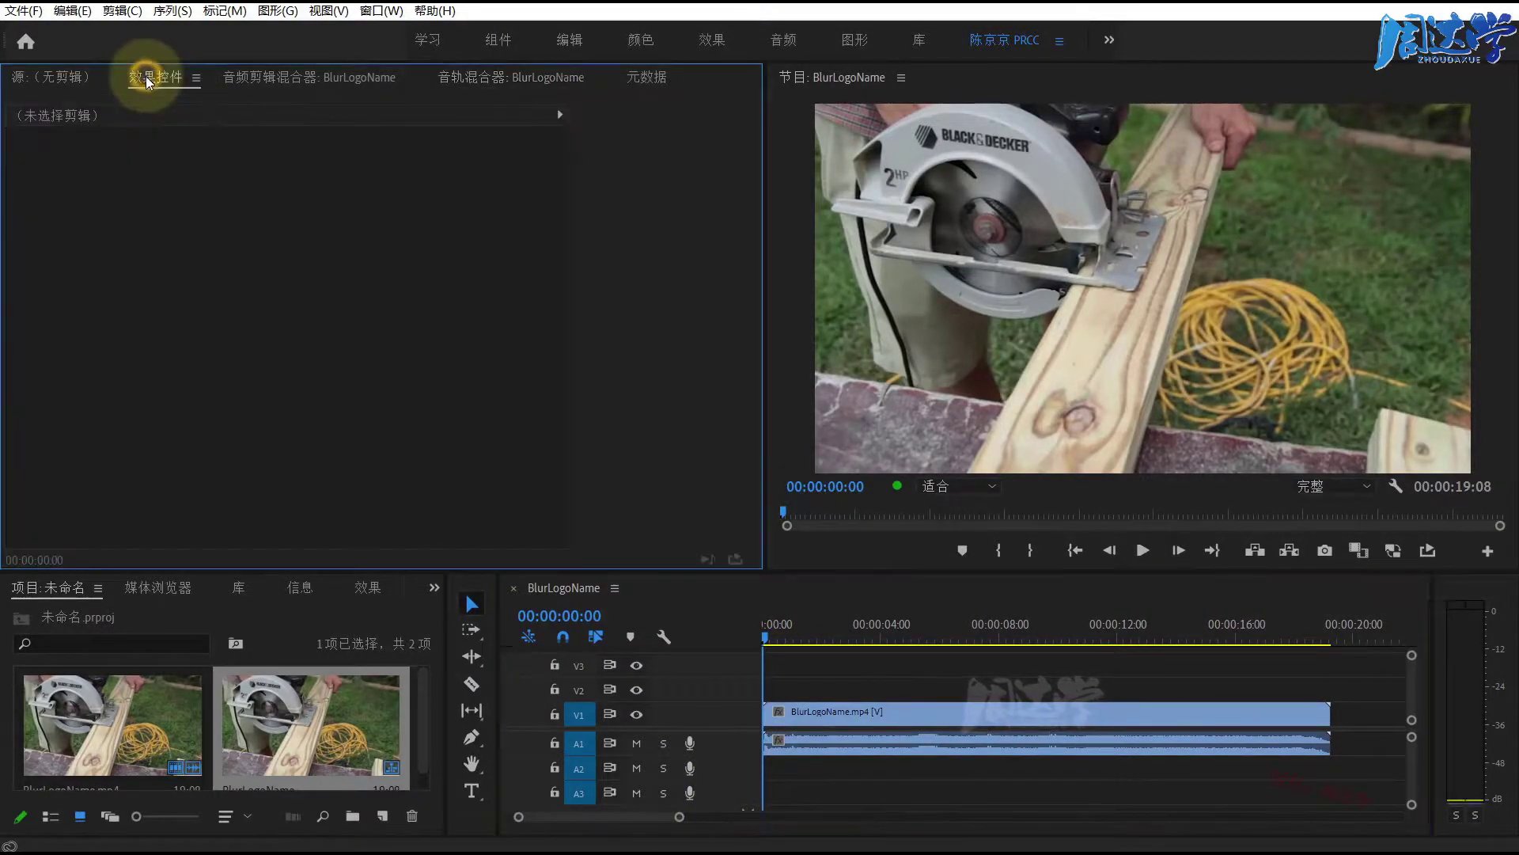
pyautogui.click(855, 713)
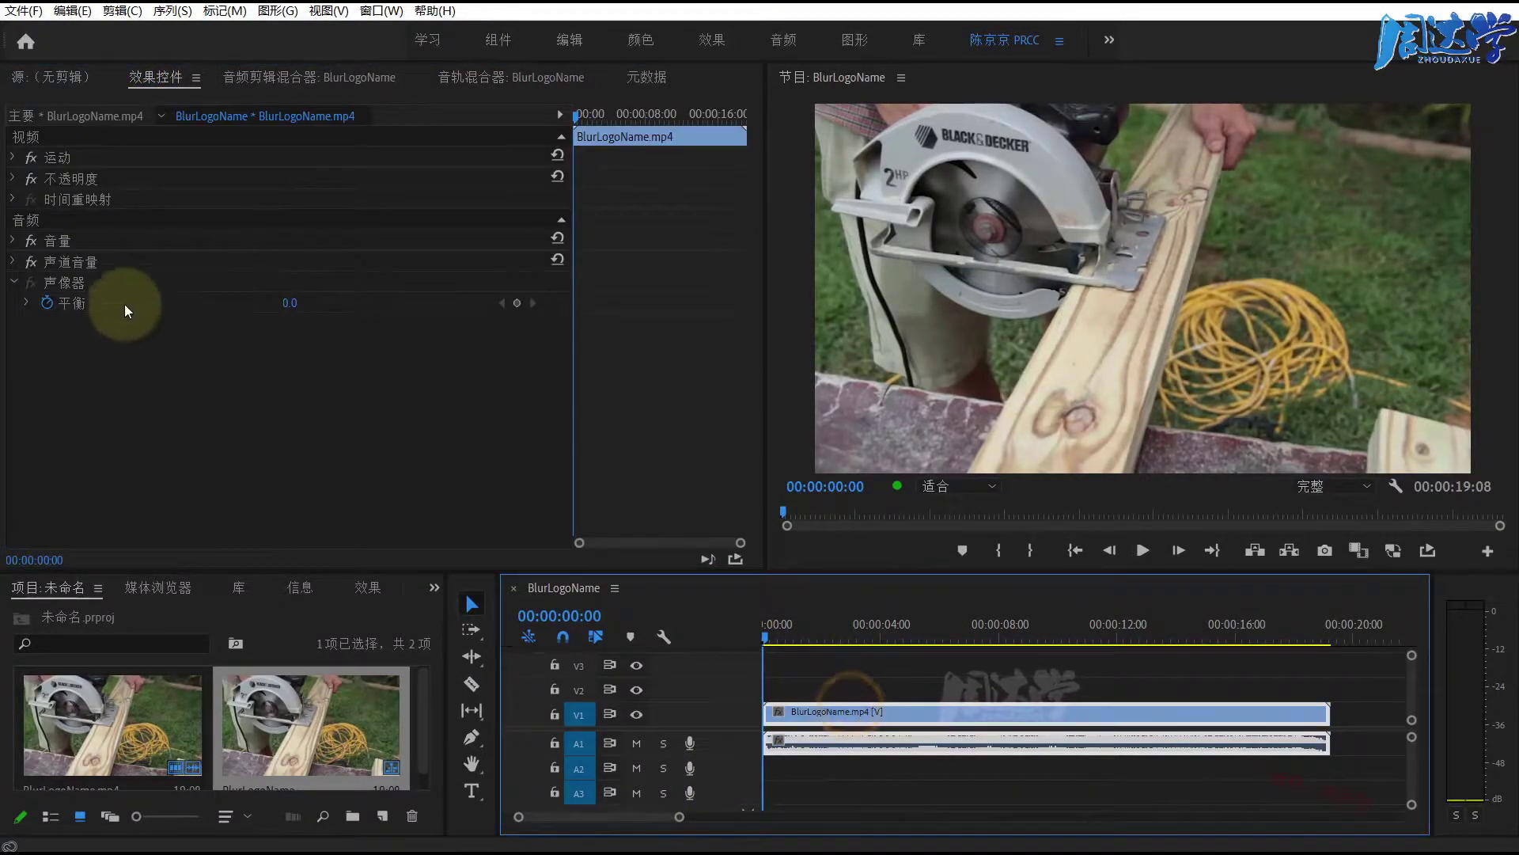
pyautogui.click(14, 178)
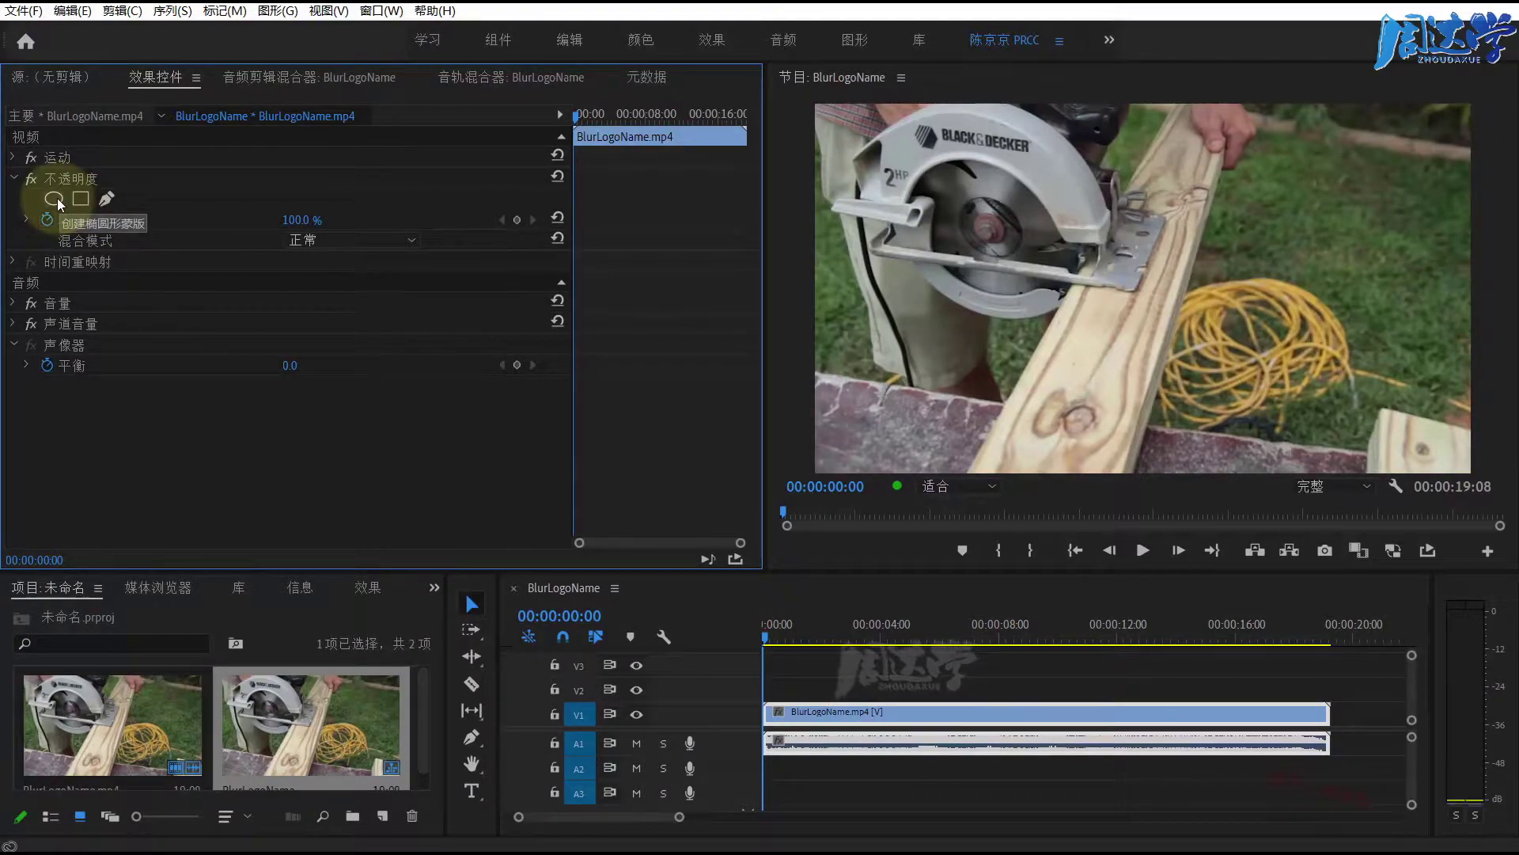
# Add a widened oval opacity mask to BlurLogoName and move the clip up to track V3.
pyautogui.click(54, 198)
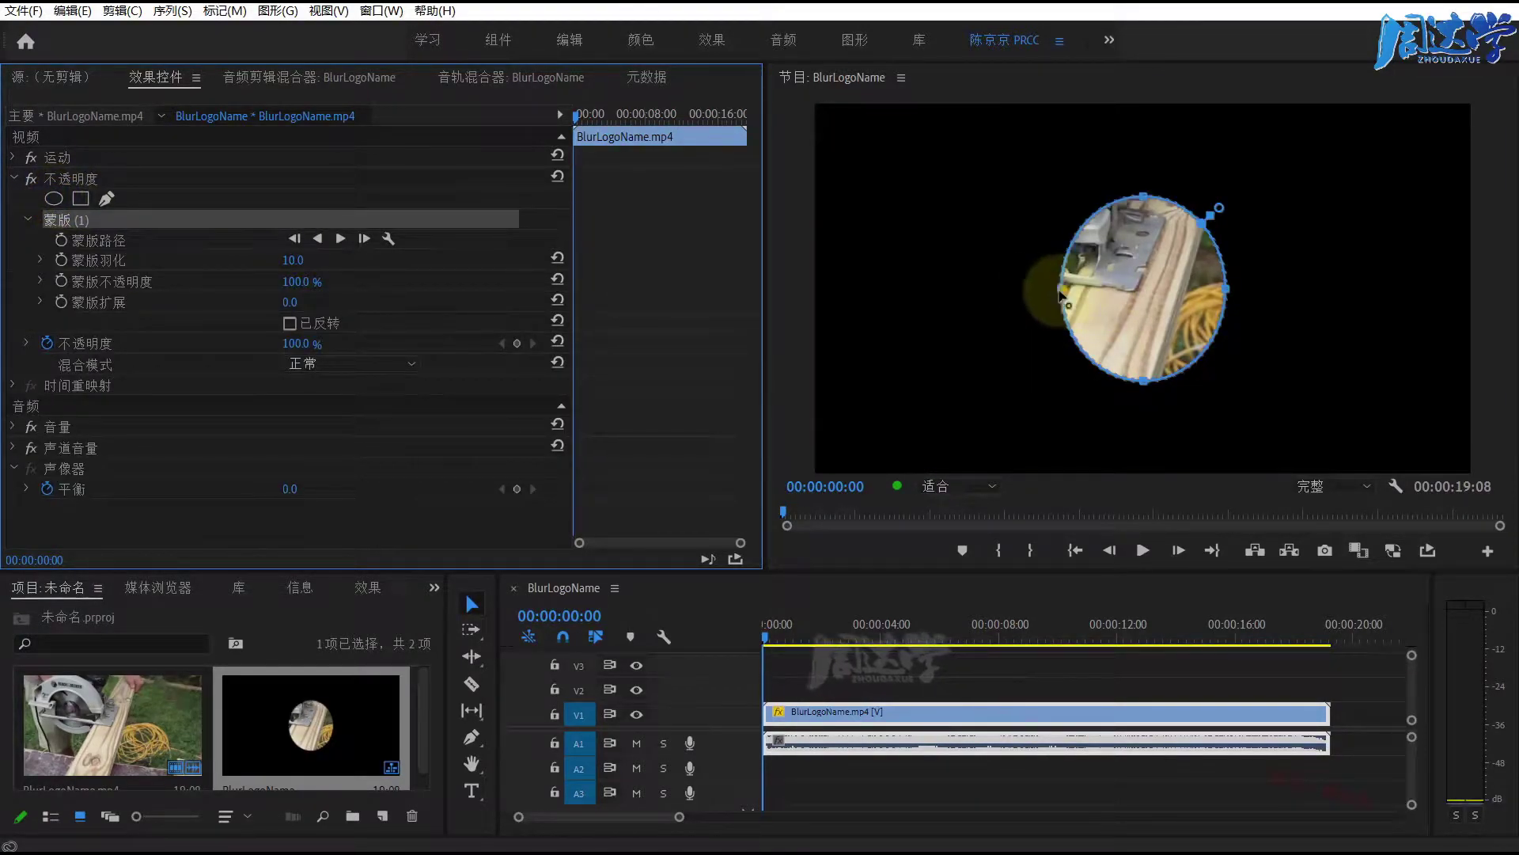
pyautogui.moveTo(1061, 295); pyautogui.dragTo(981, 290)
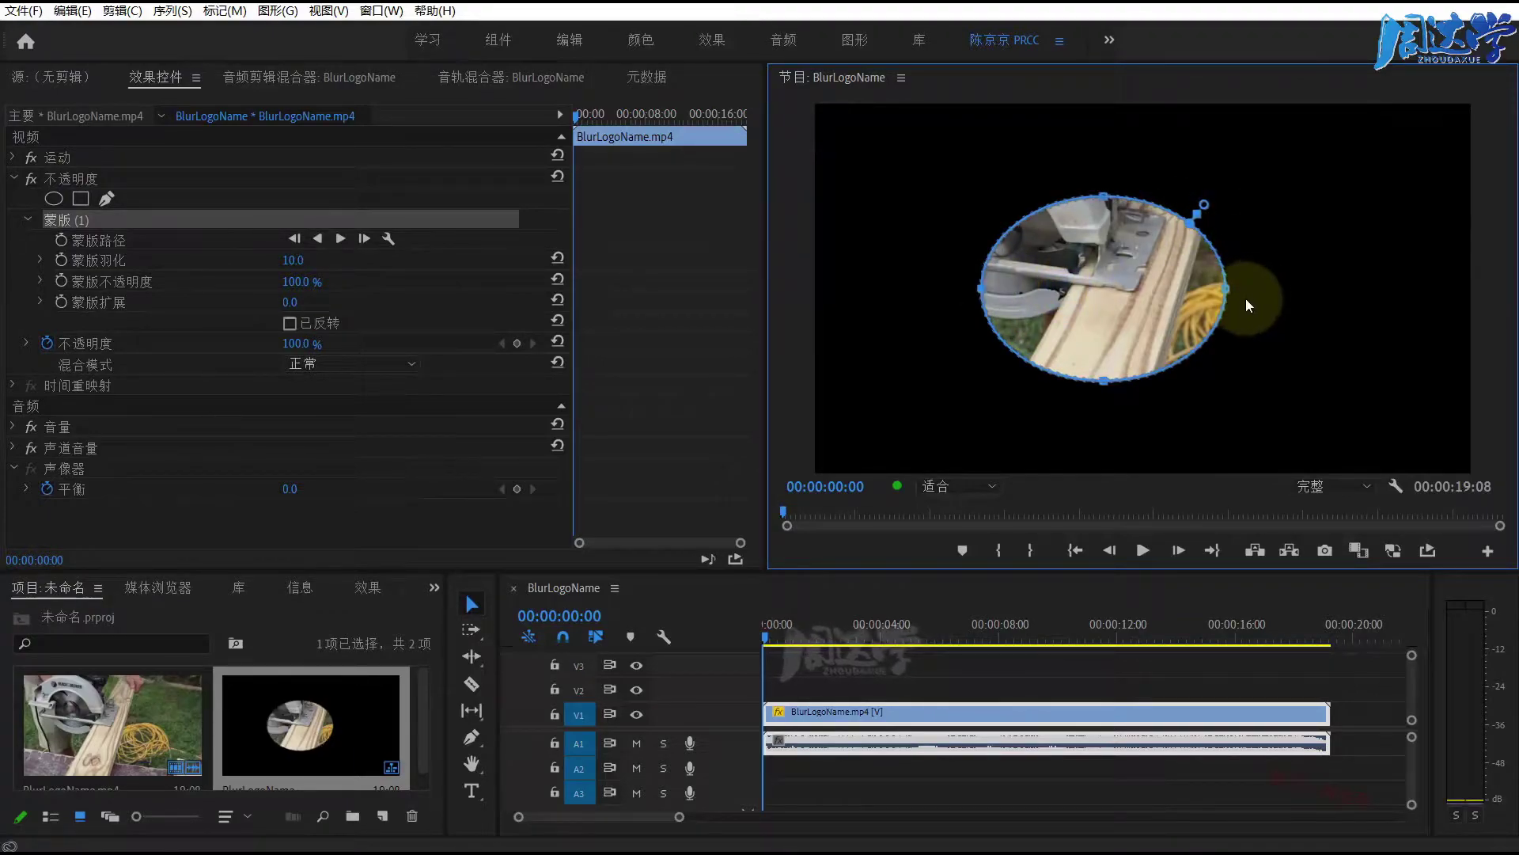
pyautogui.moveTo(1226, 288); pyautogui.dragTo(1236, 289)
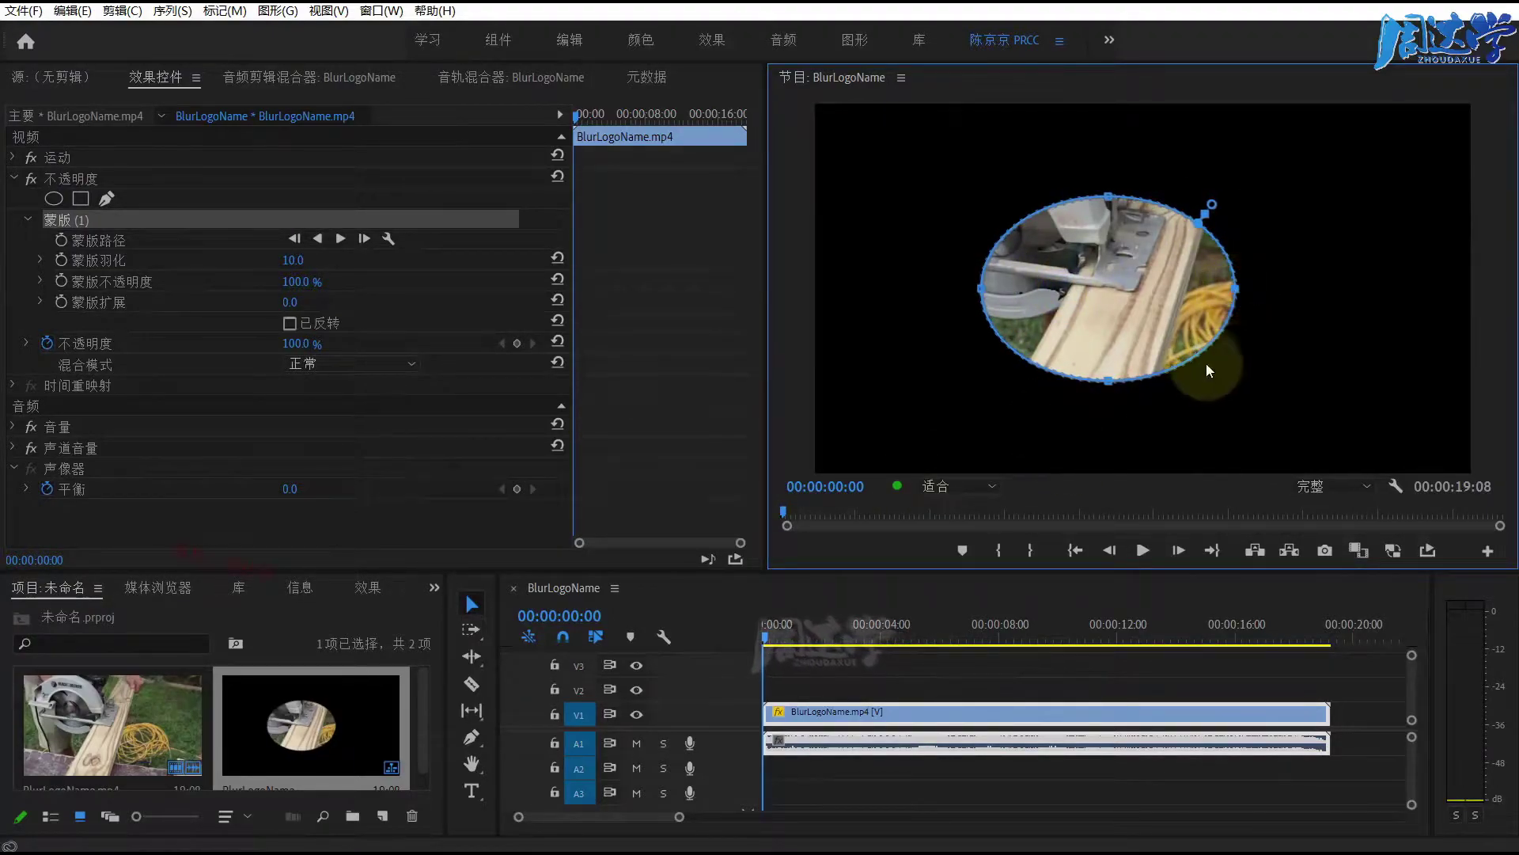
pyautogui.moveTo(841, 711); pyautogui.dragTo(843, 662)
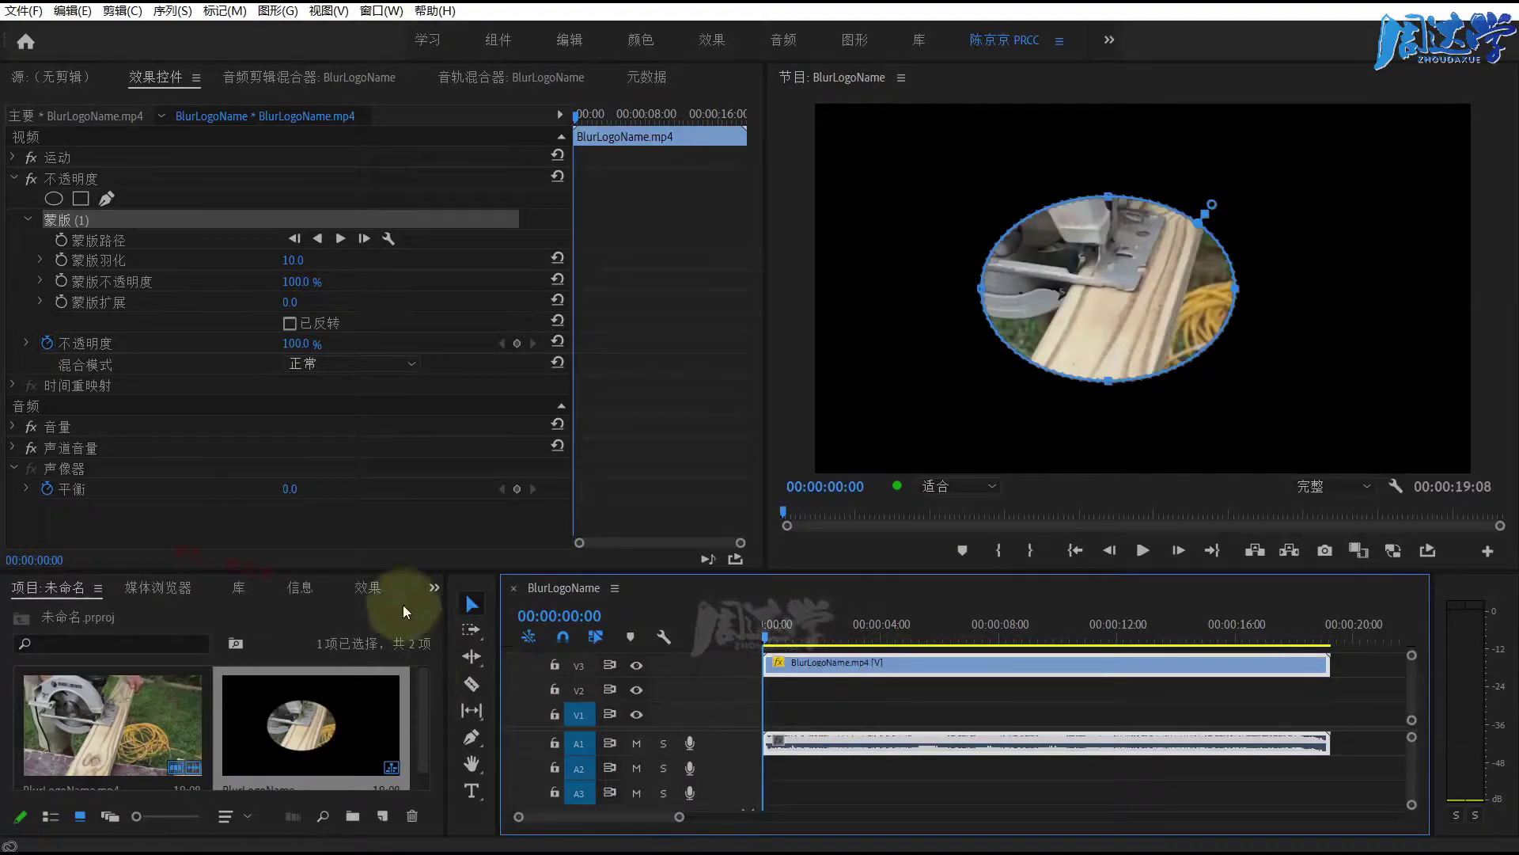
pyautogui.moveTo(415, 573); pyautogui.dragTo(414, 502)
# Import HandStand.mp4 from the 视频片段 folder into the project bin.
pyautogui.doubleClick(352, 762)
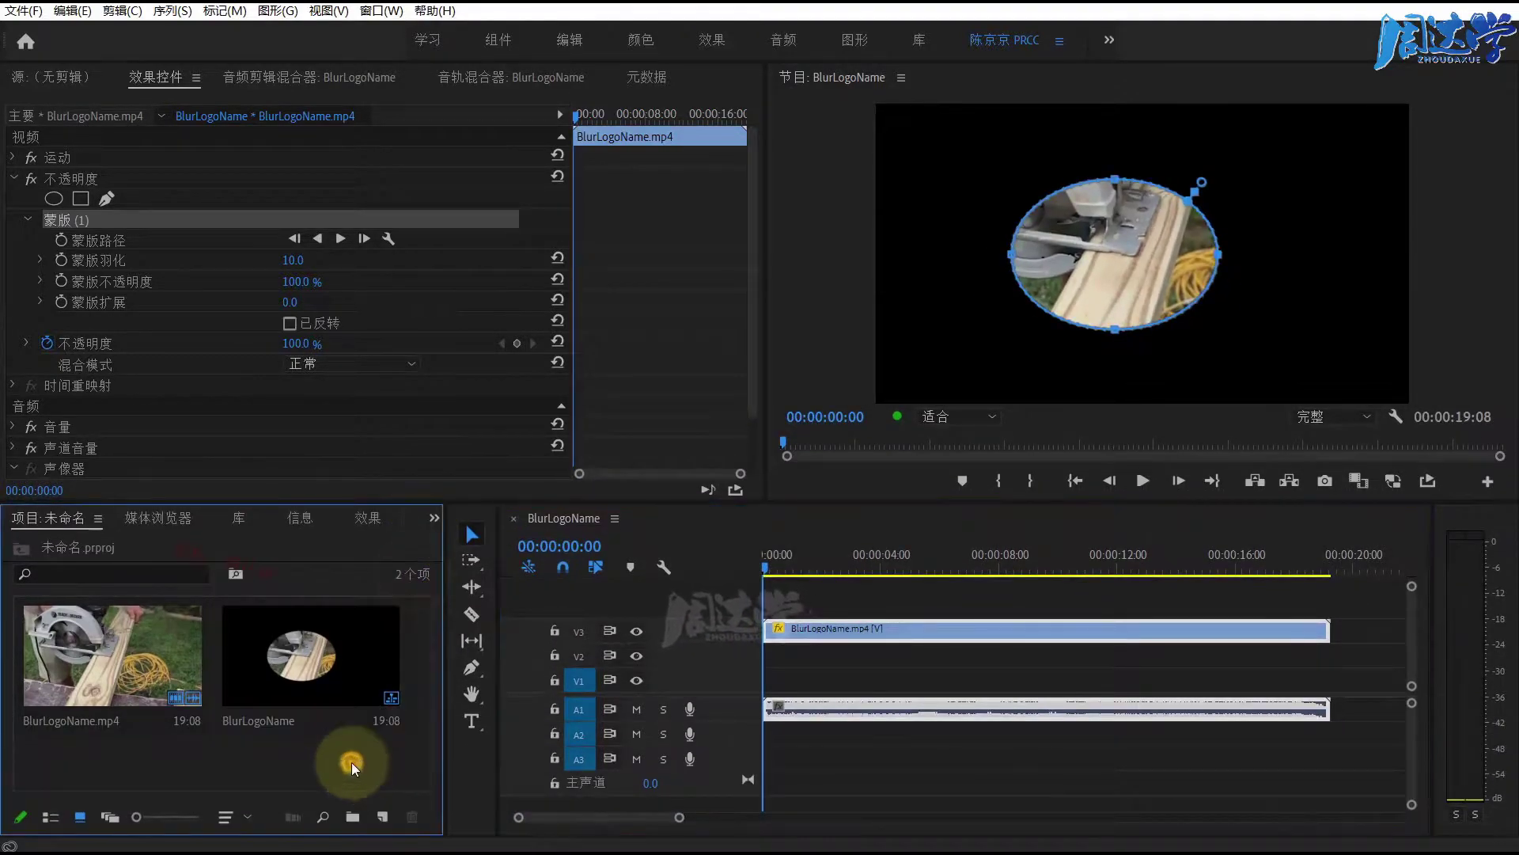
pyautogui.click(294, 202)
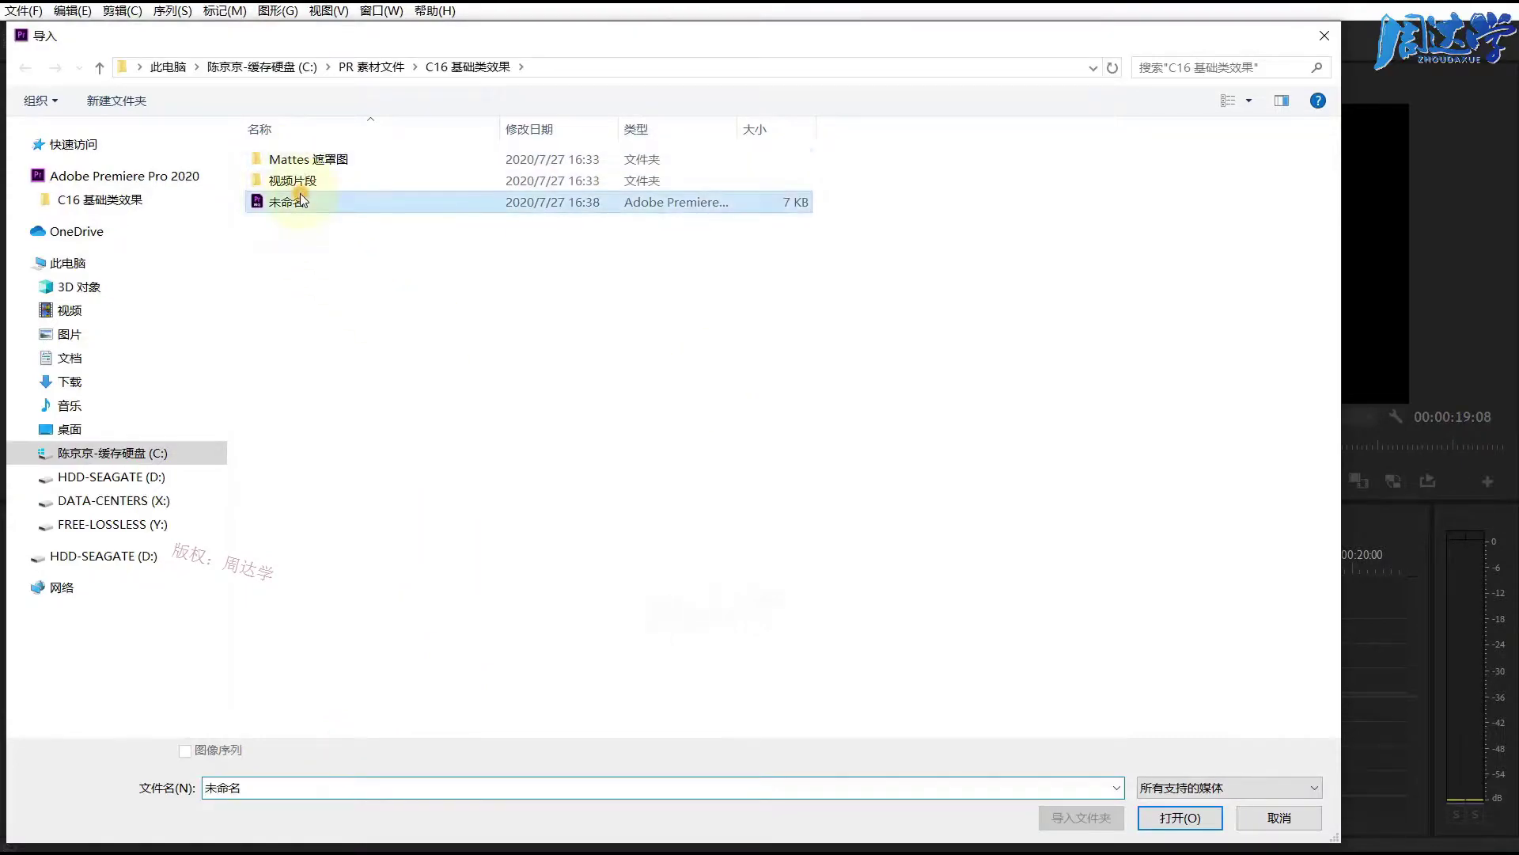
pyautogui.click(300, 189)
pyautogui.doubleClick(301, 188)
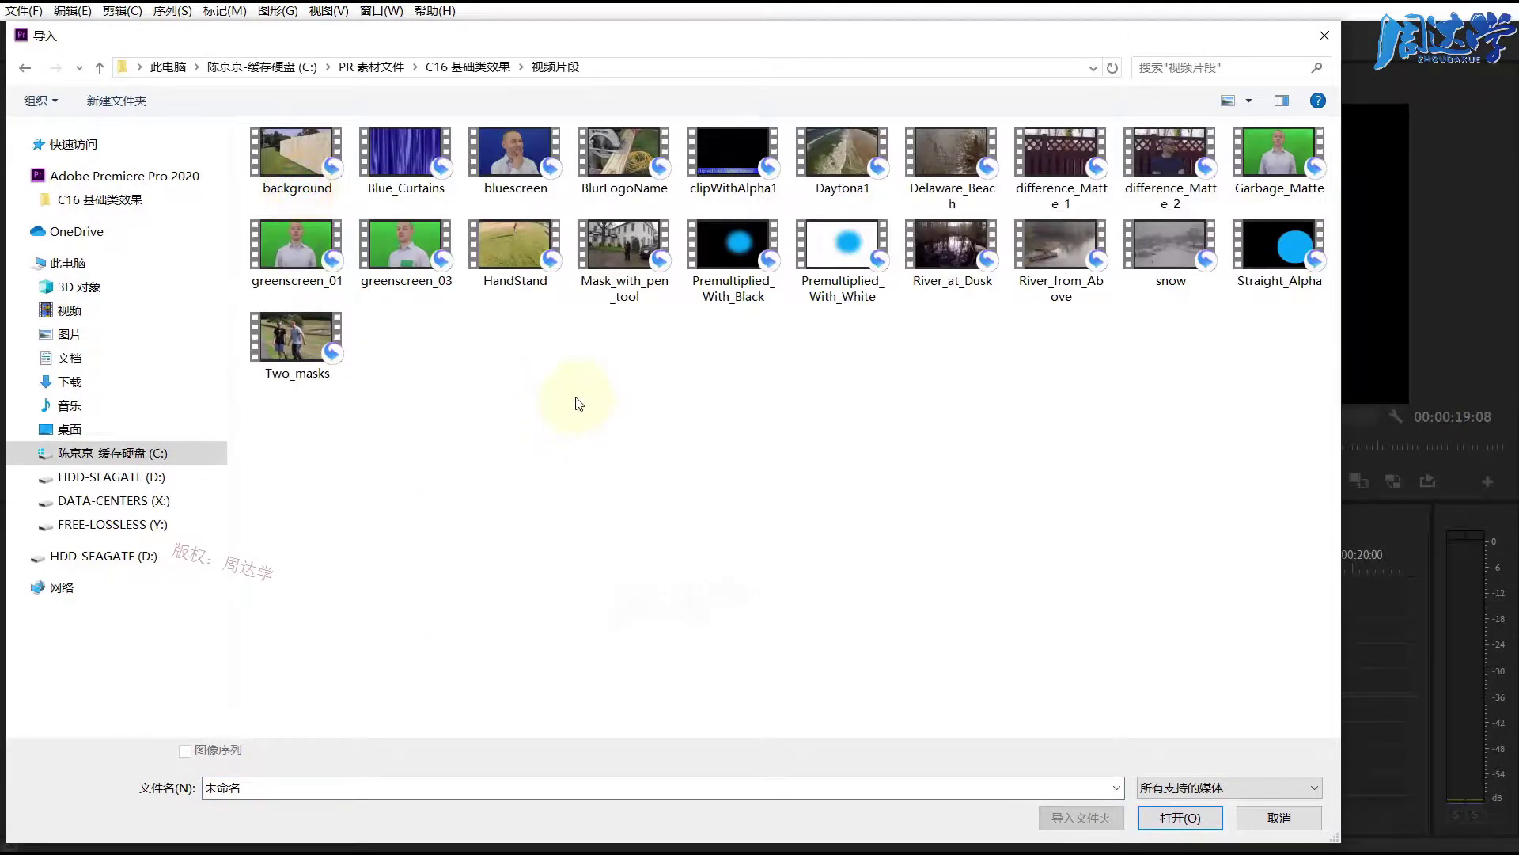
pyautogui.click(507, 242)
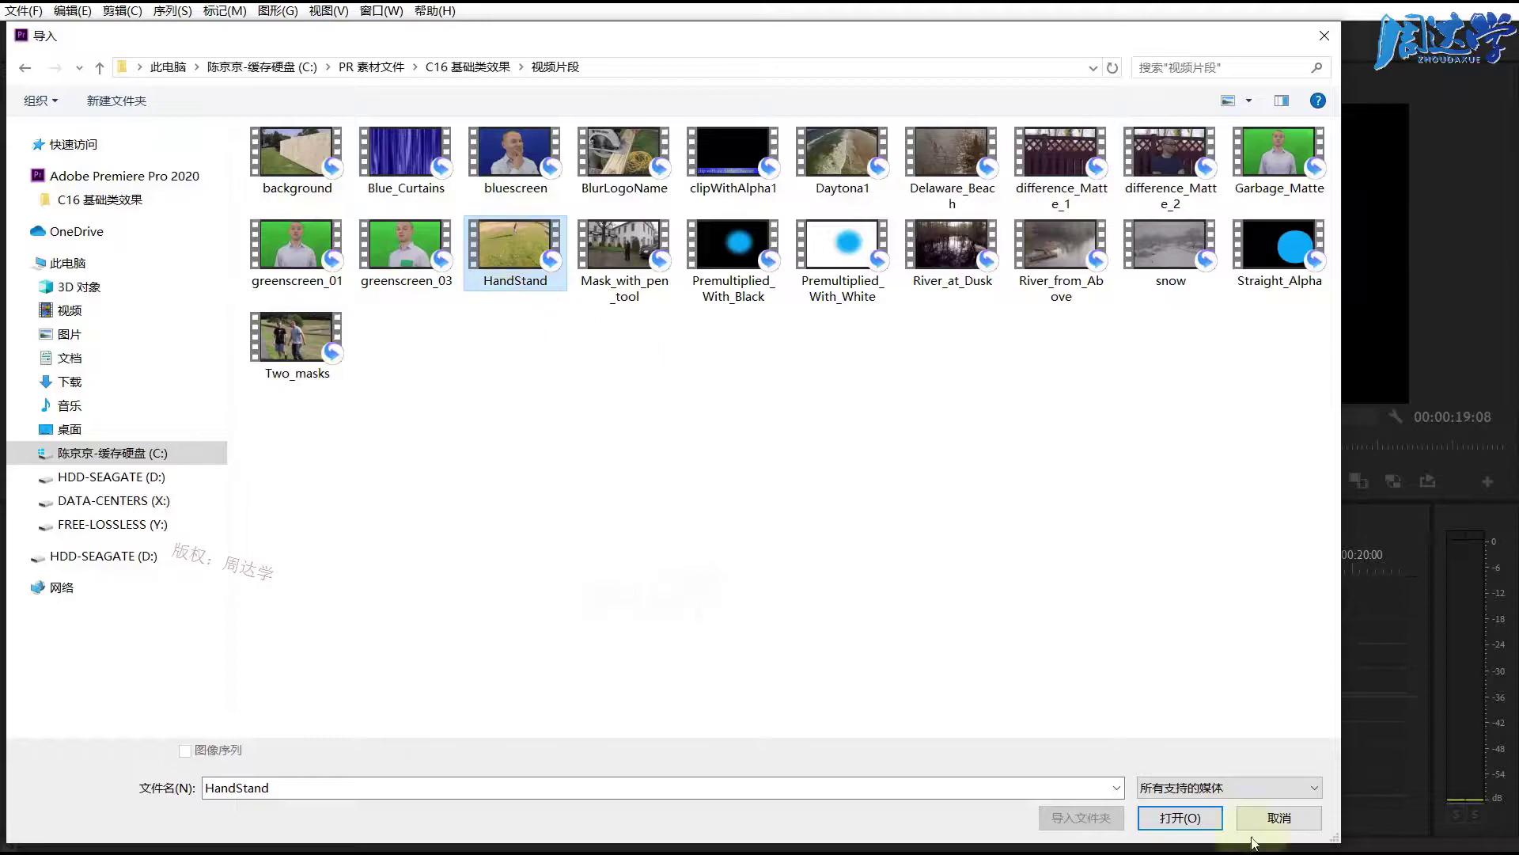
pyautogui.click(1215, 817)
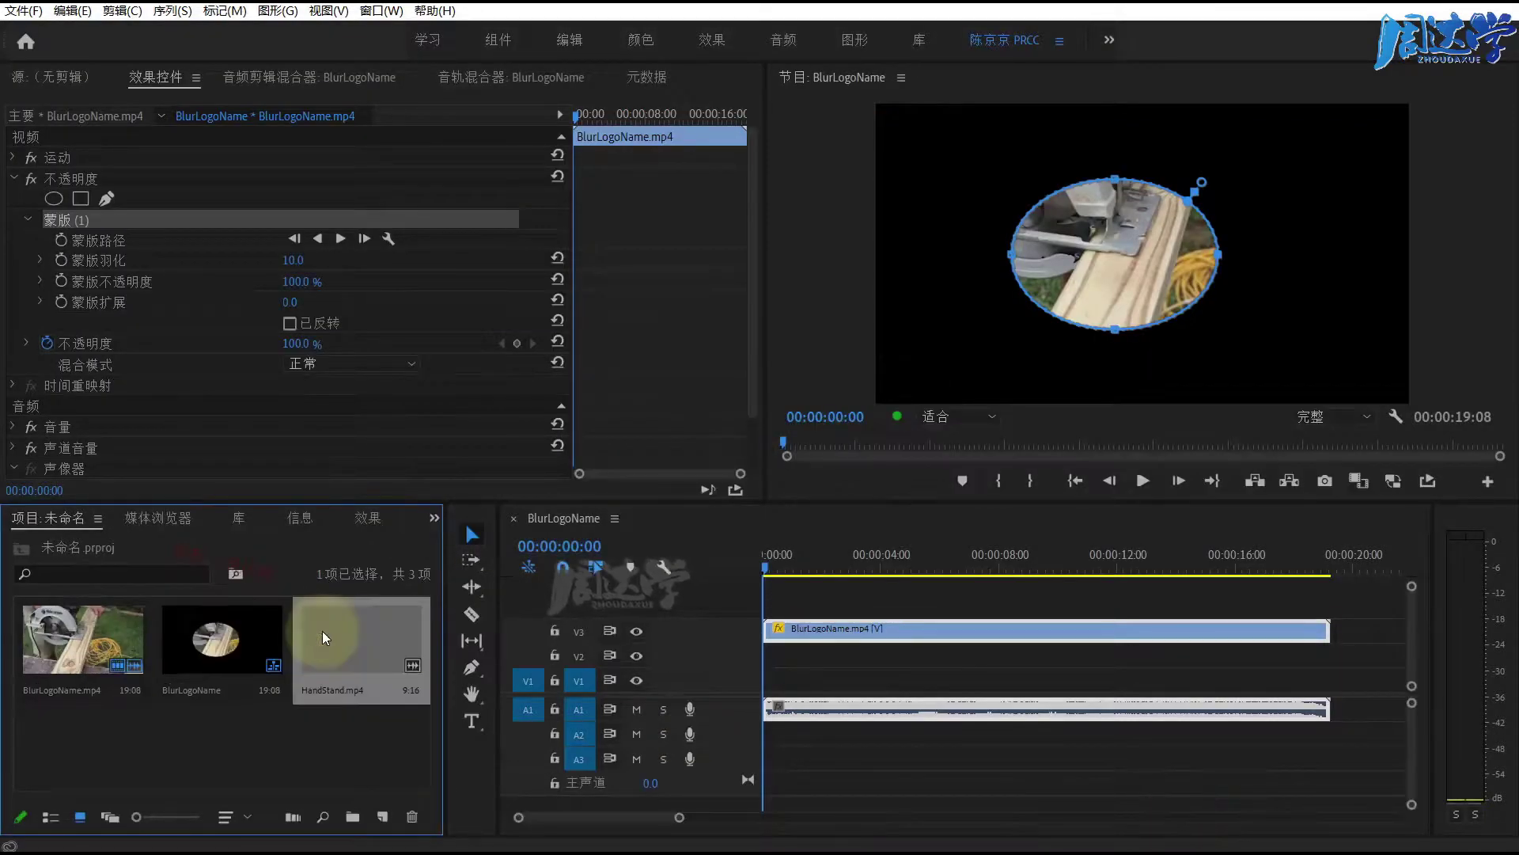
# Place HandStand.mp4 on V1 beneath BlurLogoName on V2 in the sequence.
pyautogui.moveTo(390, 671)
pyautogui.mouseDown()
pyautogui.moveTo(789, 679)
pyautogui.moveTo(780, 653)
pyautogui.mouseUp()
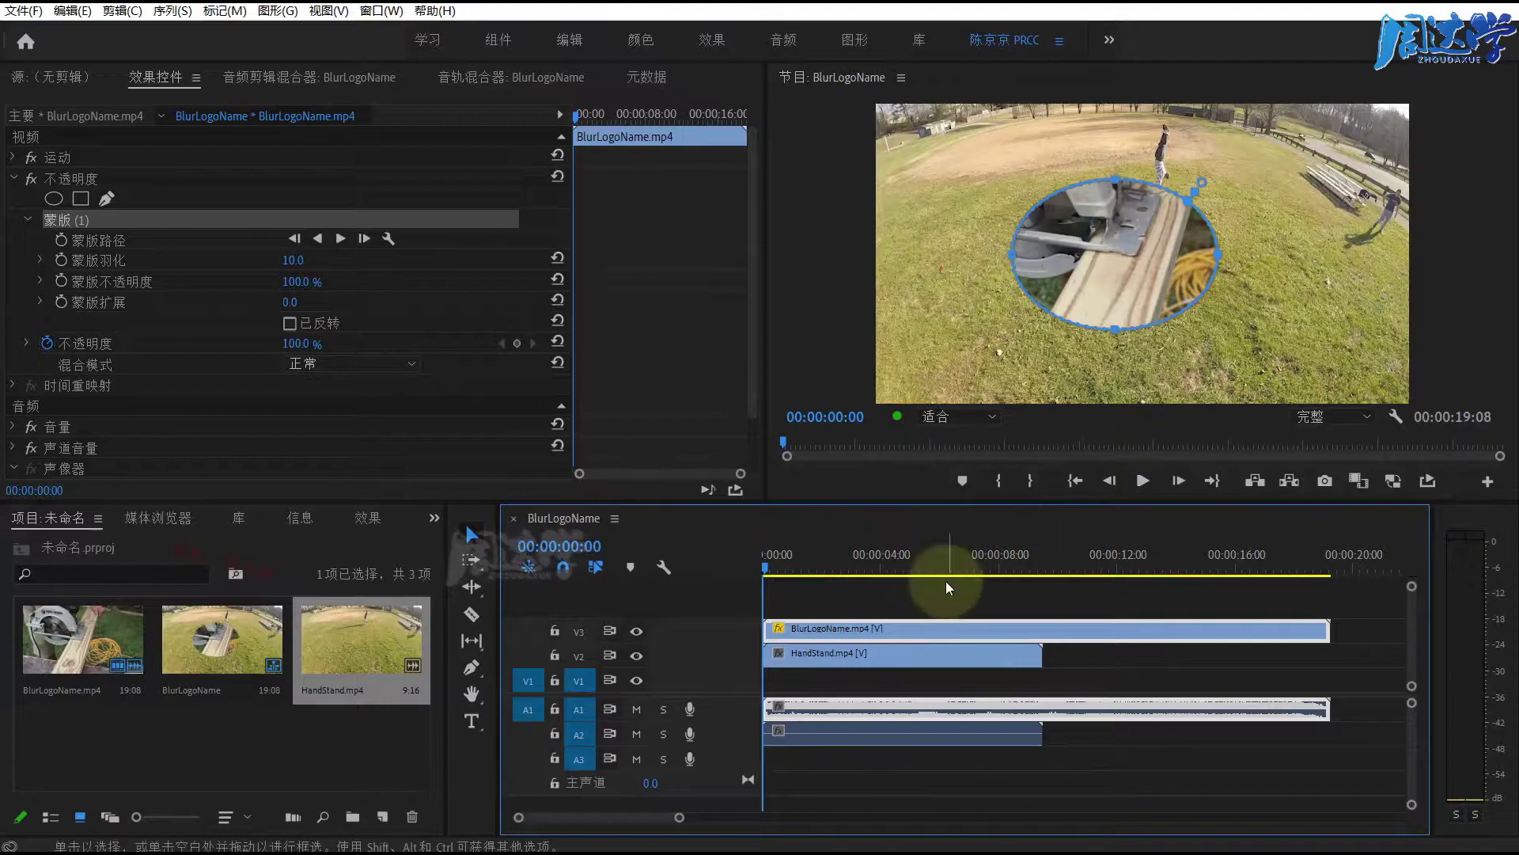
pyautogui.moveTo(843, 657)
pyautogui.mouseDown()
pyautogui.moveTo(839, 679)
pyautogui.moveTo(839, 653)
pyautogui.mouseUp()
pyautogui.click(841, 610)
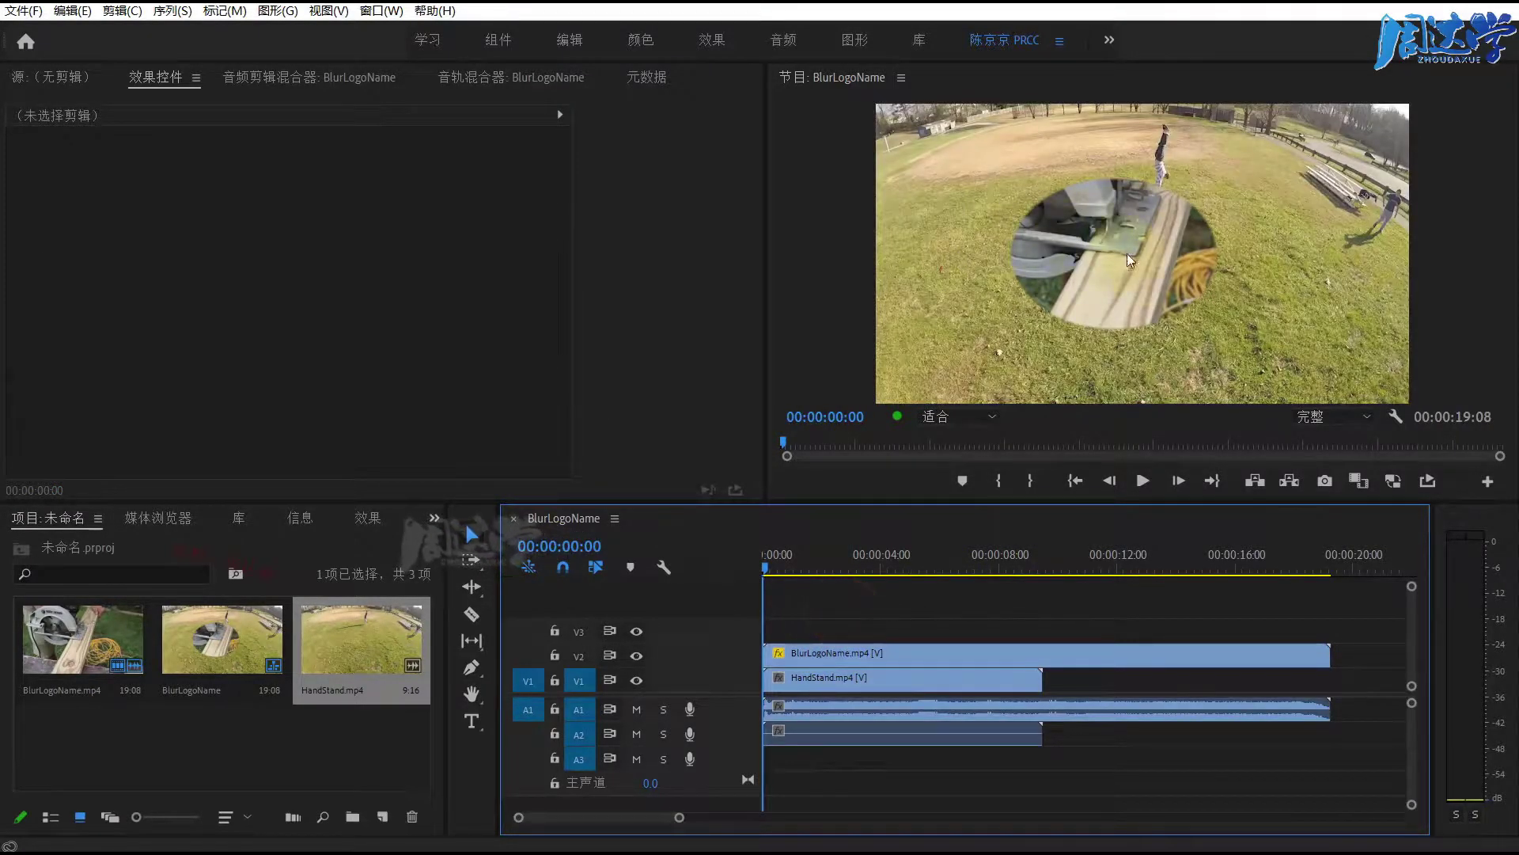
pyautogui.moveTo(778, 556)
pyautogui.mouseDown()
pyautogui.moveTo(919, 576)
pyautogui.moveTo(796, 564)
pyautogui.mouseUp()
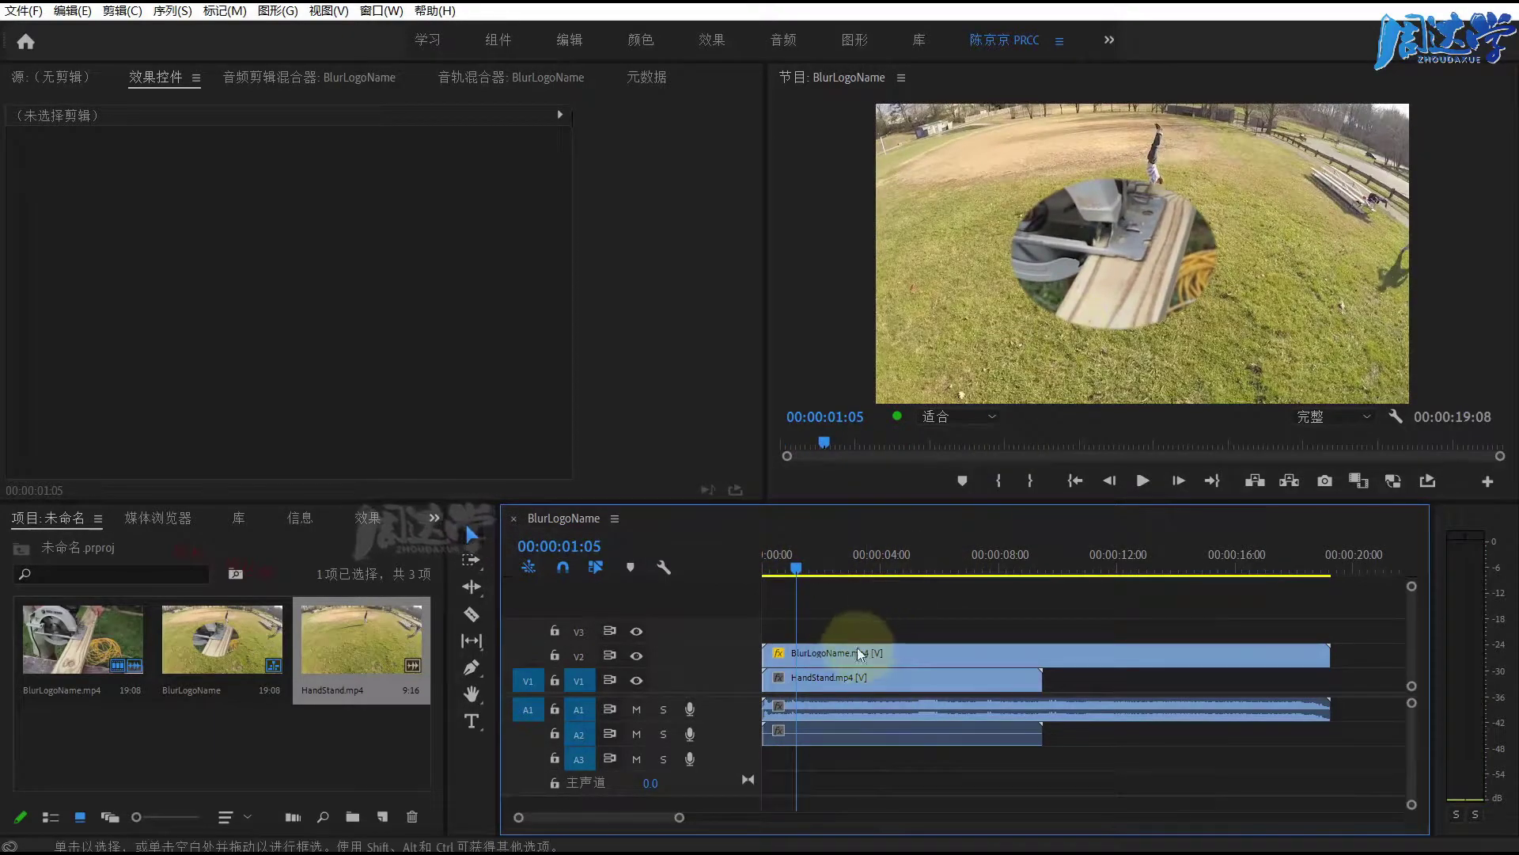
# Hide track V1 so only the oval-masked BlurLogoName shows.
pyautogui.click(823, 654)
pyautogui.click(823, 678)
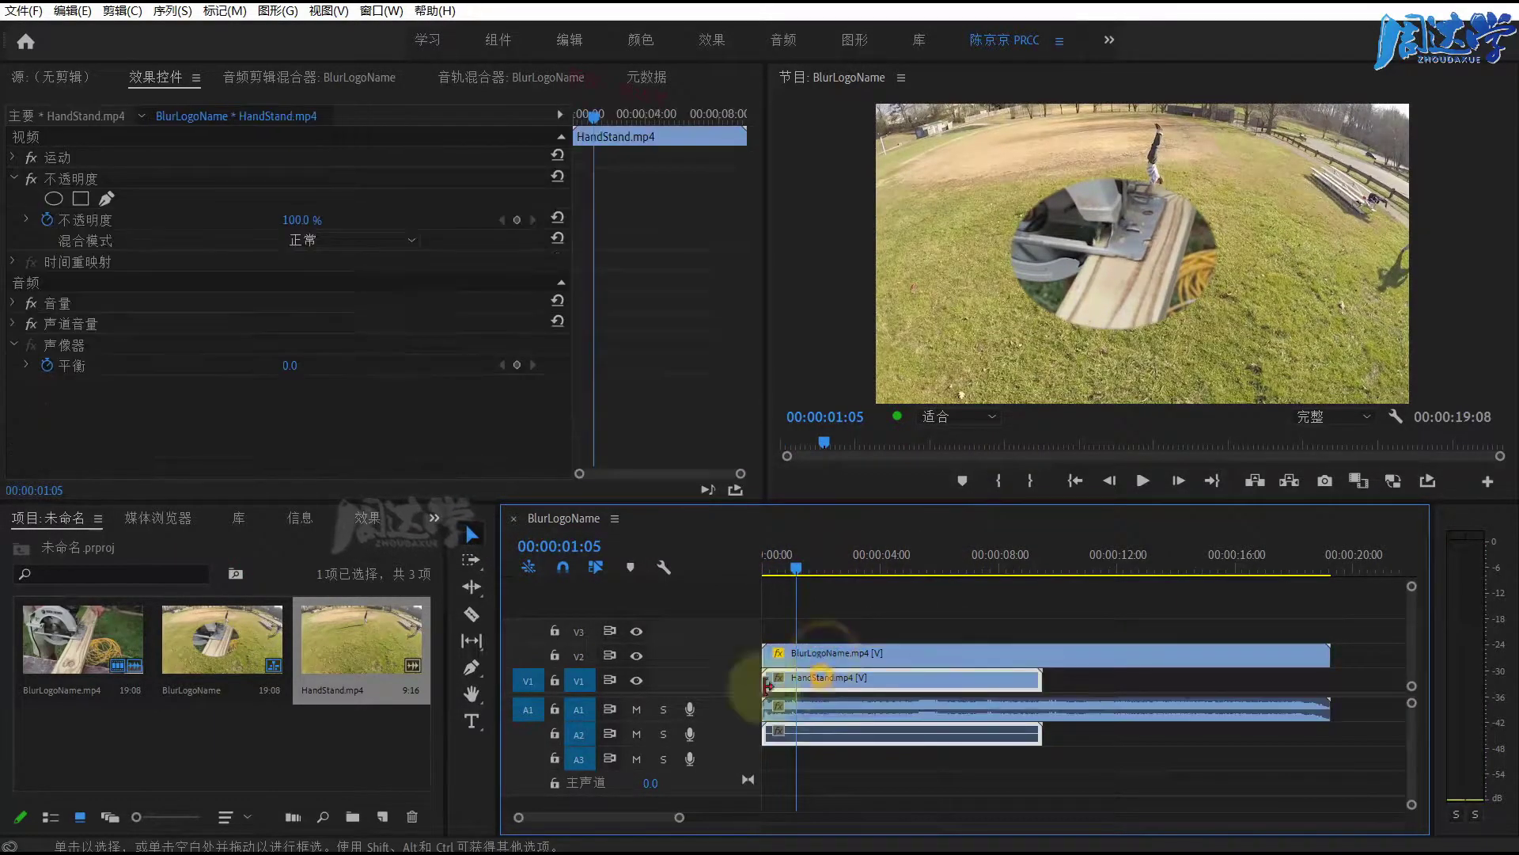
pyautogui.click(635, 680)
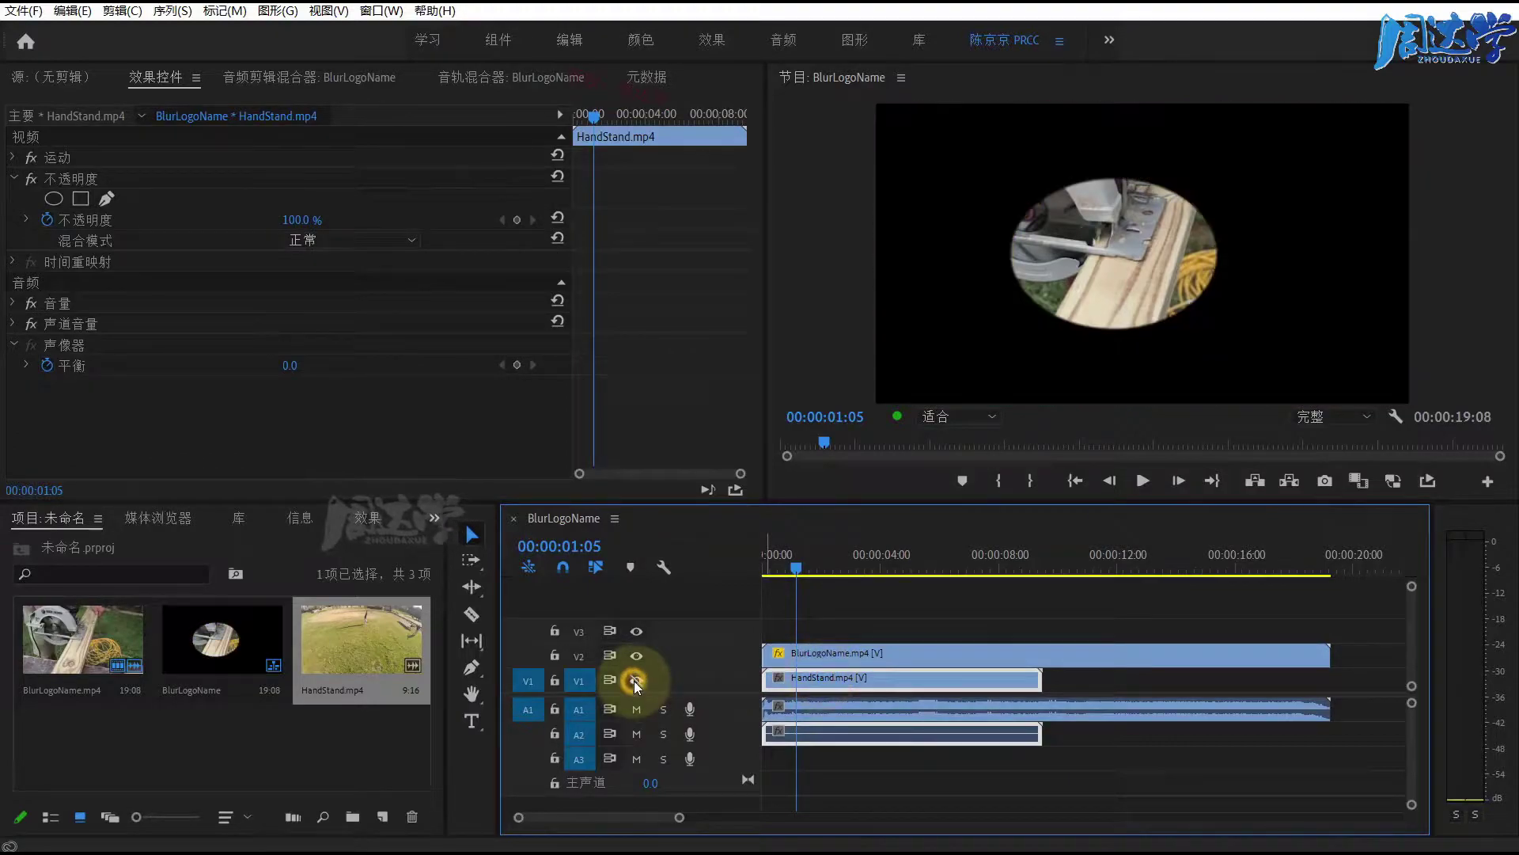
pyautogui.click(820, 653)
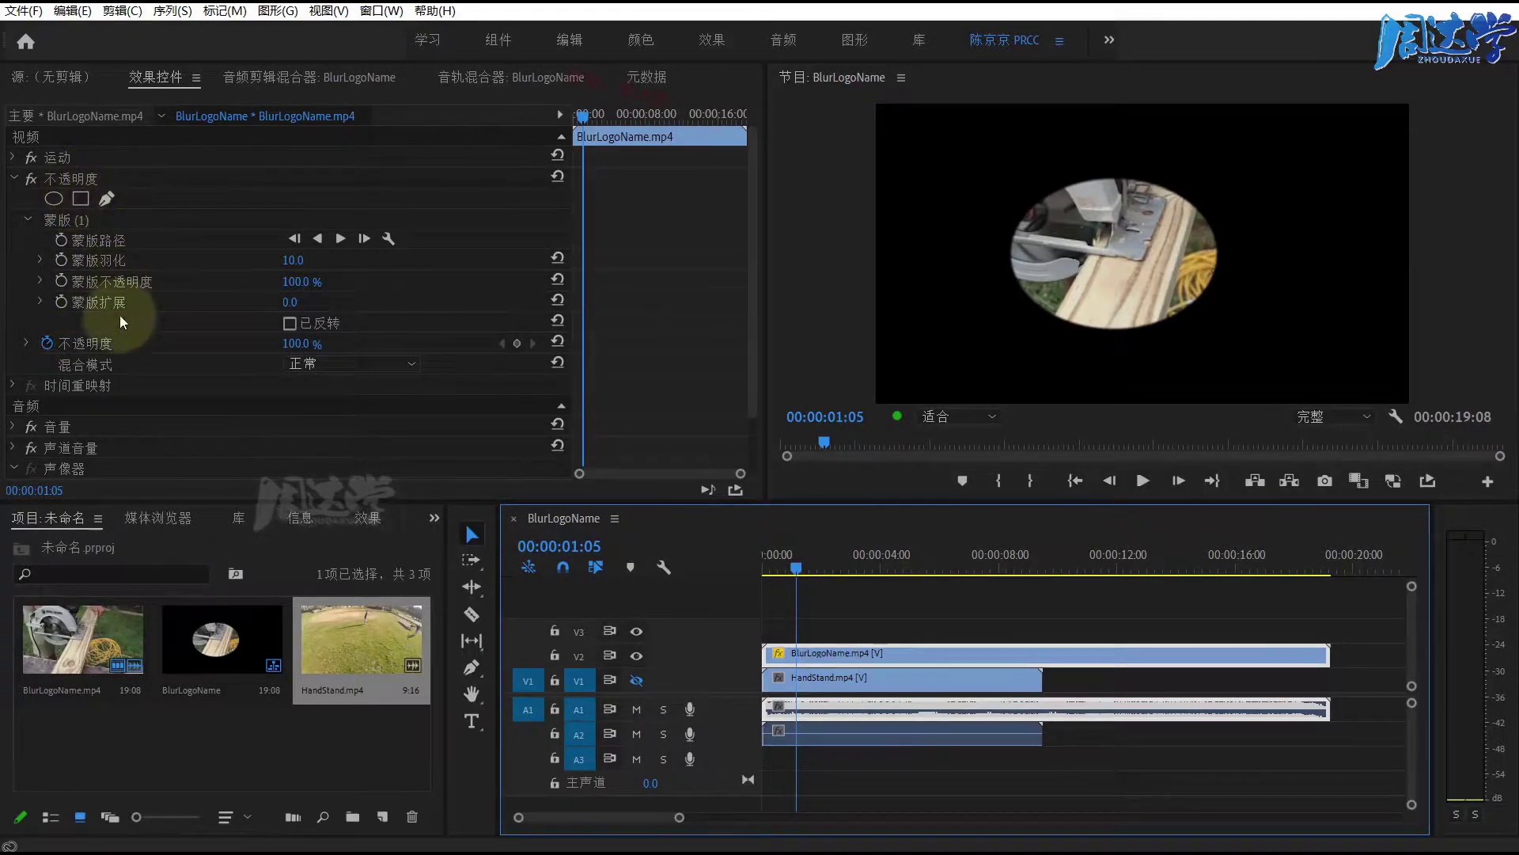
# Delete BlurLogoName's oval mask, mute audio tracks A1 and A2, and scrub to about 5 seconds.
pyautogui.click(76, 226)
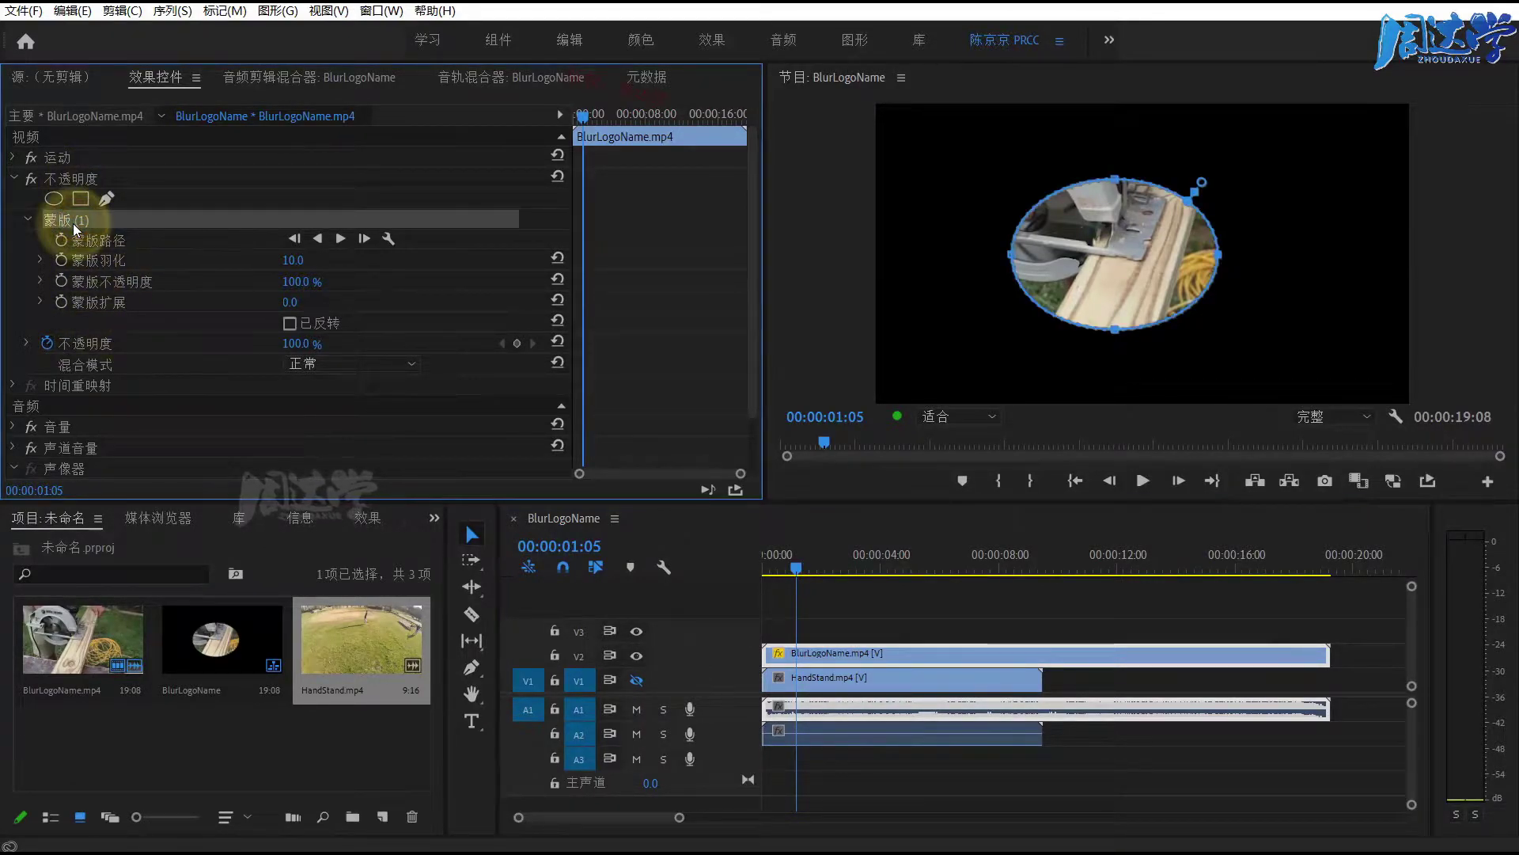
pyautogui.press('Delete')
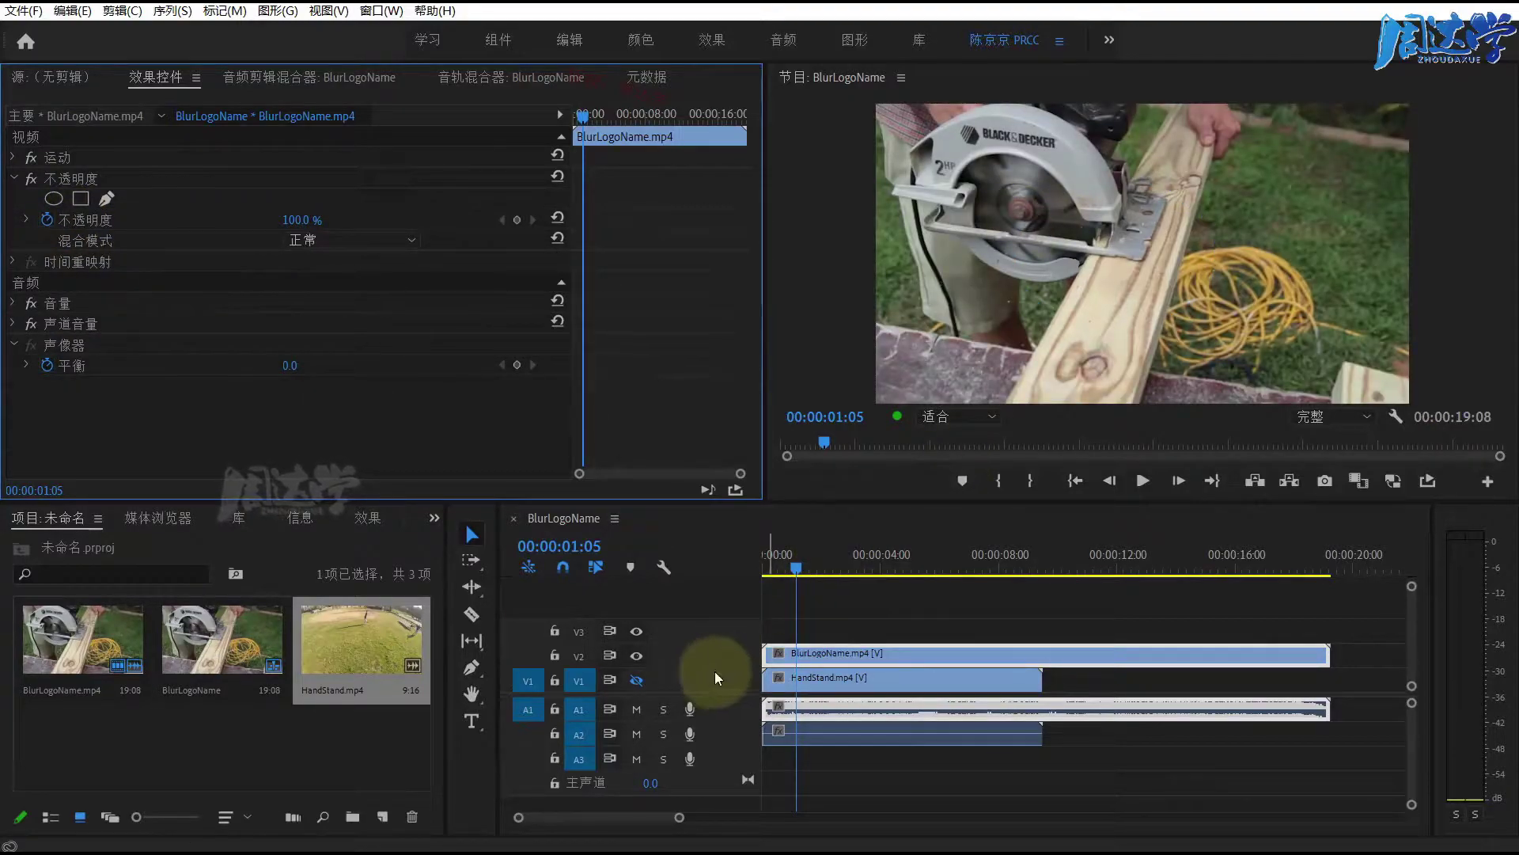
pyautogui.click(638, 710)
pyautogui.click(637, 734)
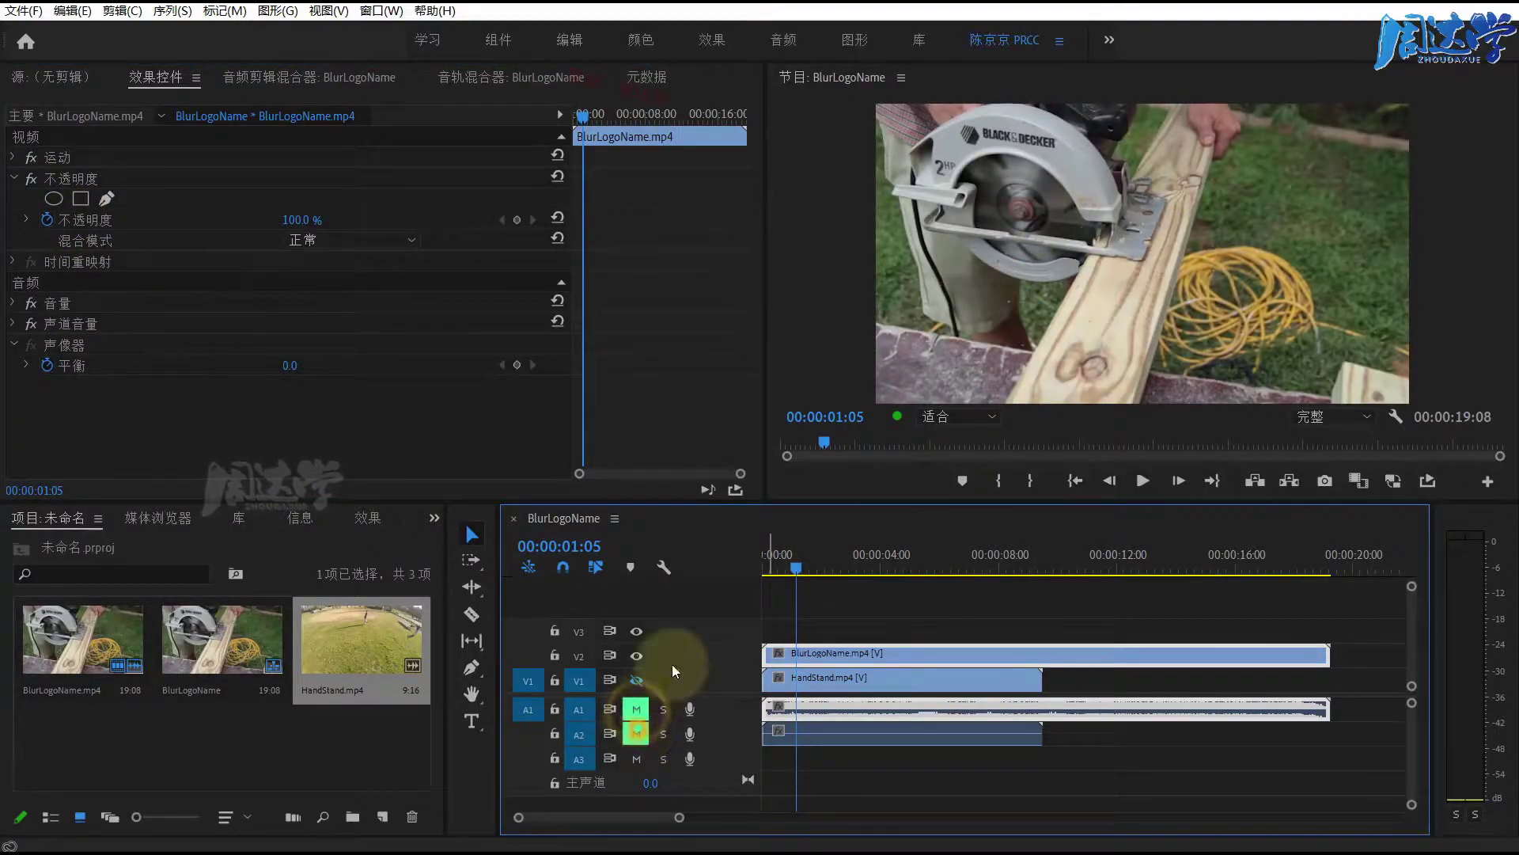
pyautogui.moveTo(798, 563); pyautogui.dragTo(917, 566)
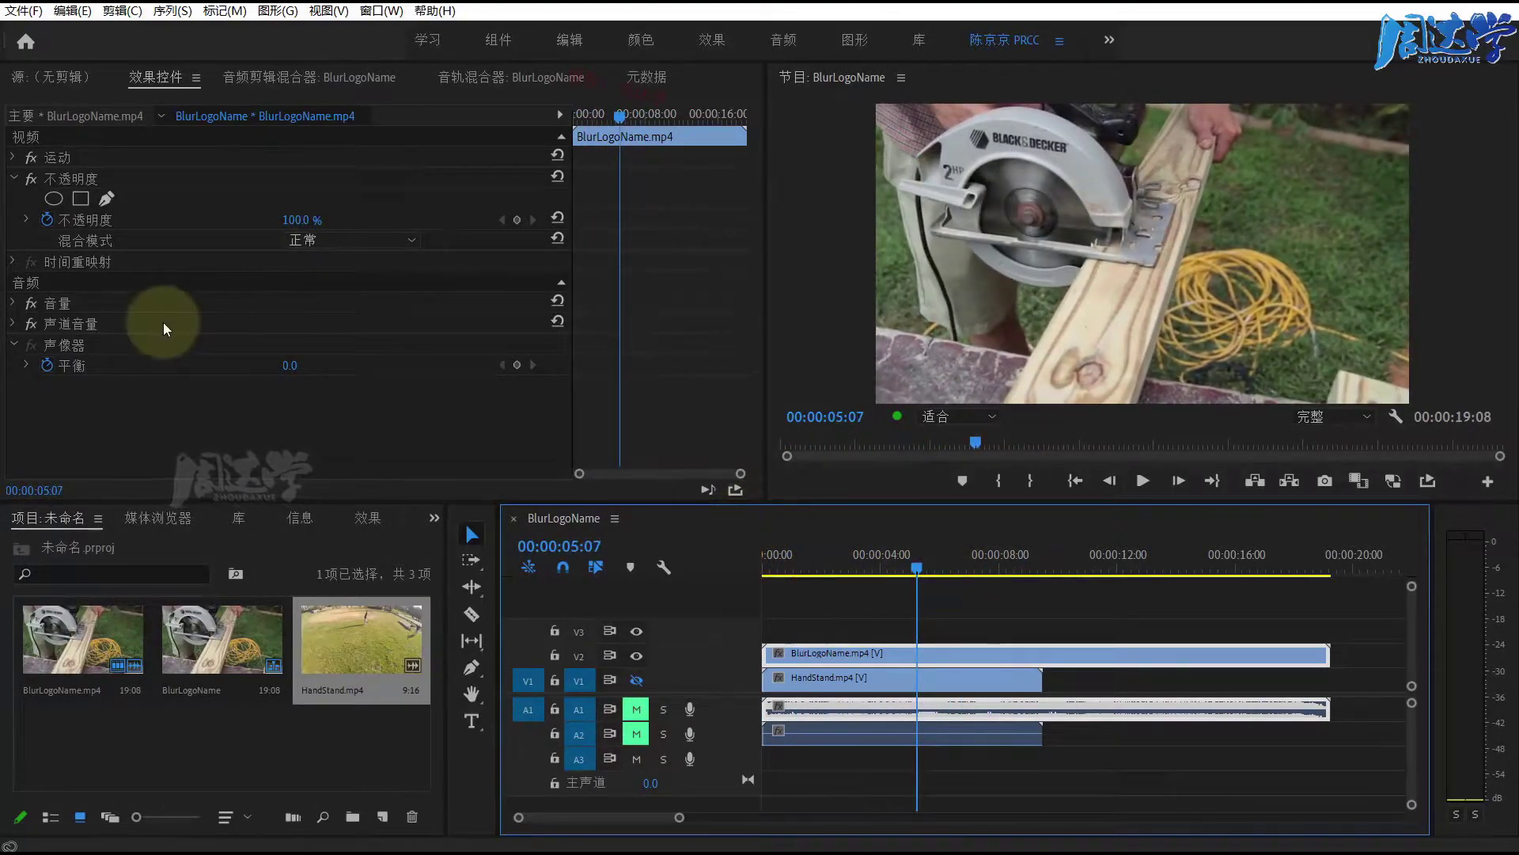
# Add a rectangle mask to BlurLogoName's Opacity.
pyautogui.click(26, 219)
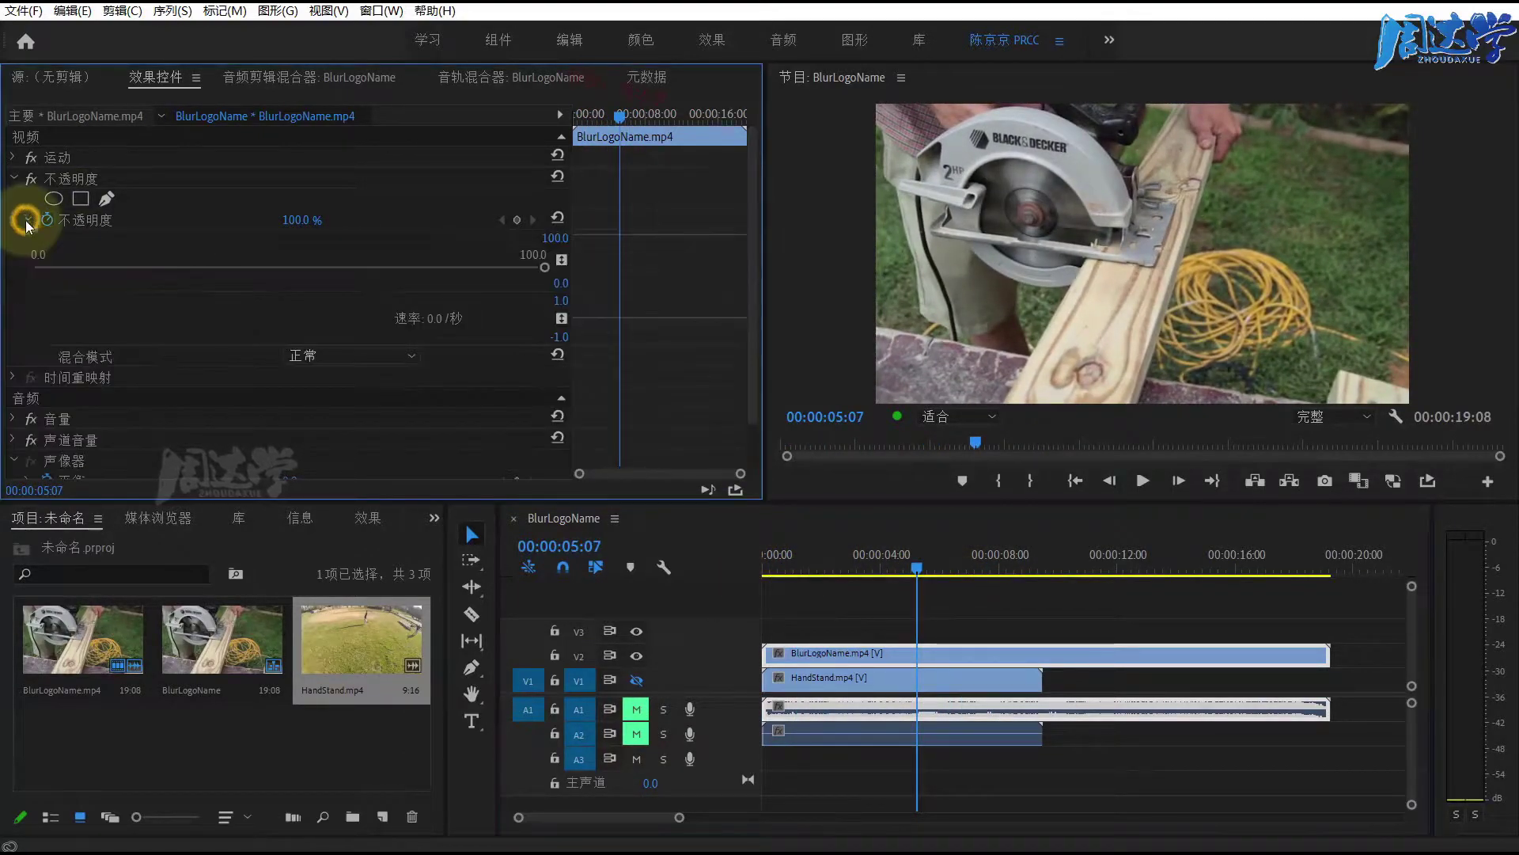
pyautogui.click(26, 219)
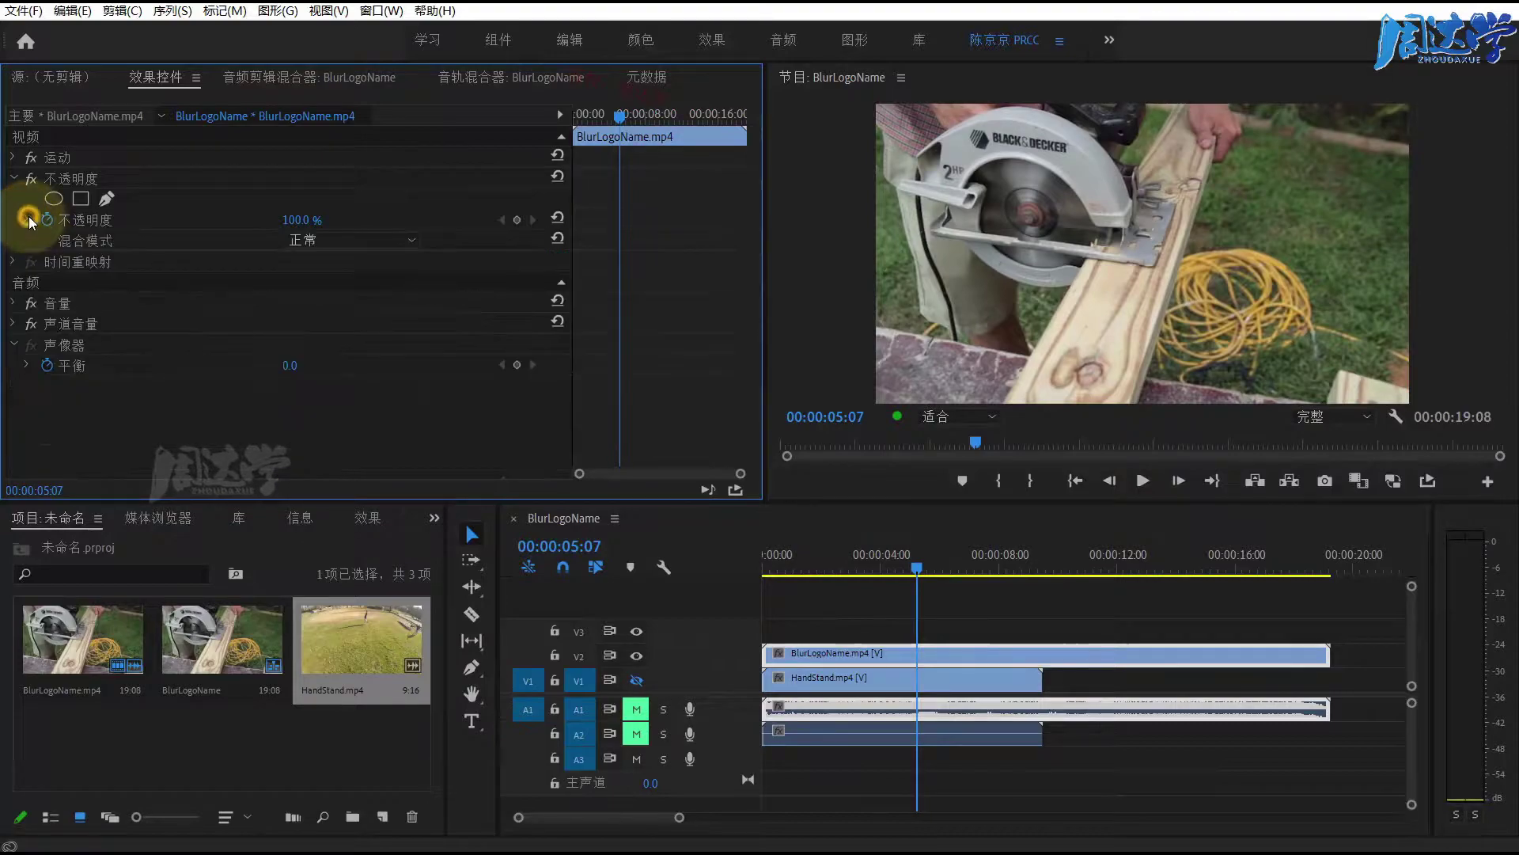
pyautogui.click(63, 178)
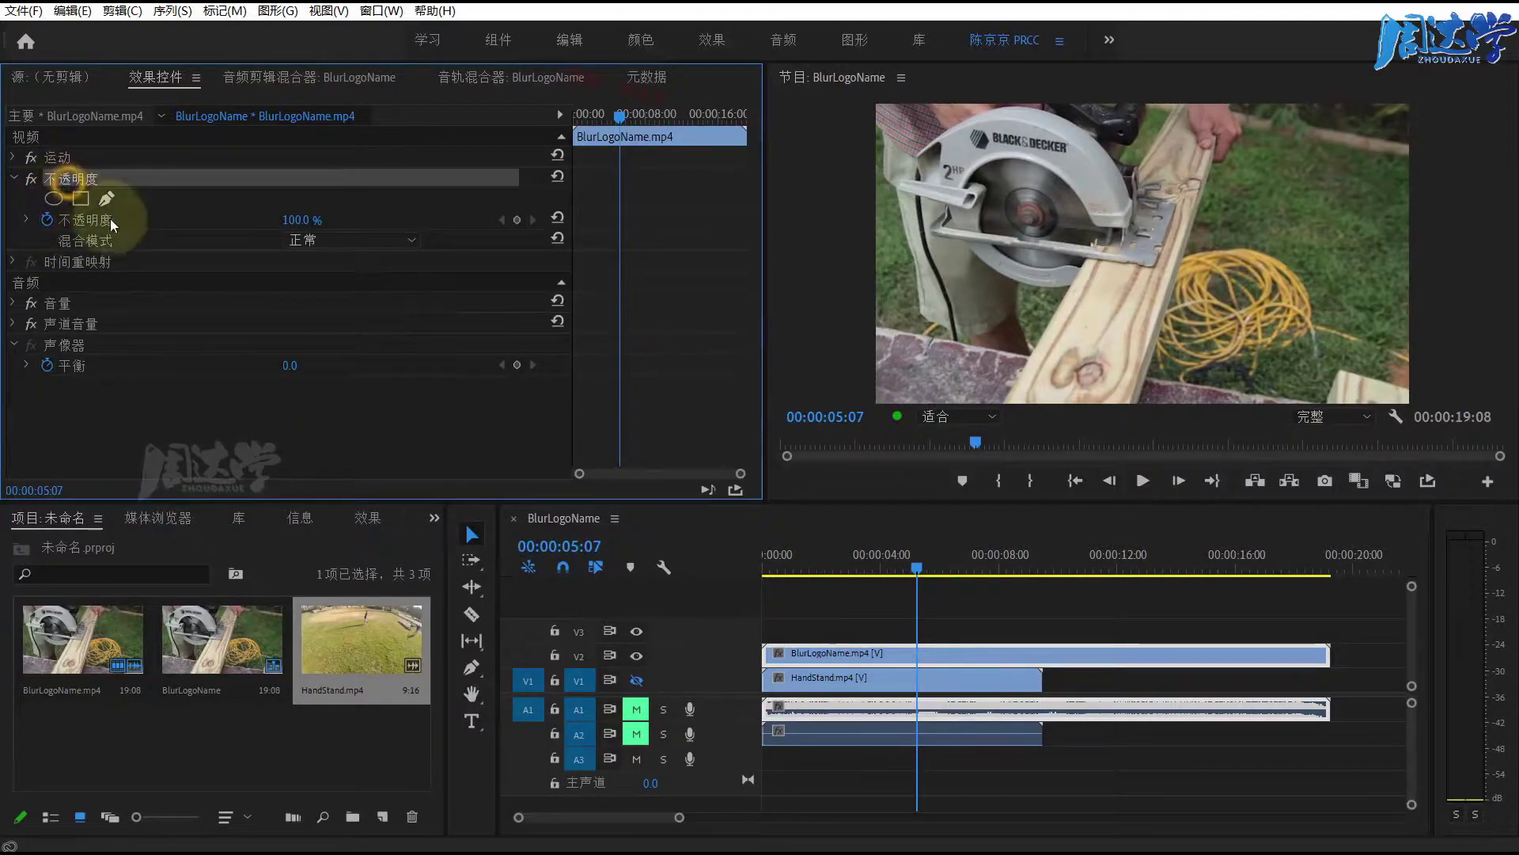
pyautogui.click(81, 198)
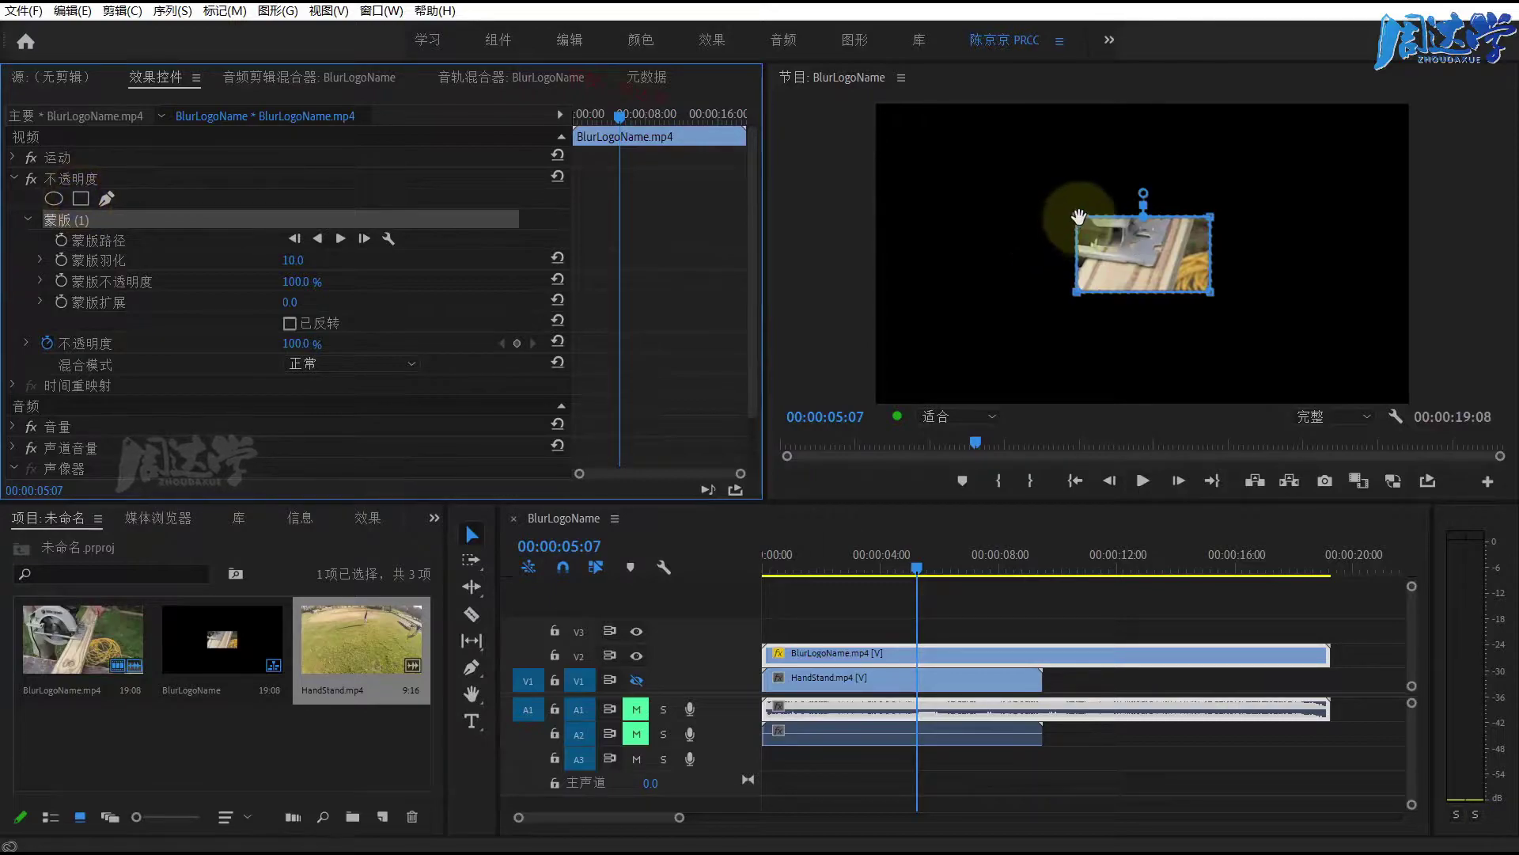
# Reshape the mask into a rotated, skewed quad with heavy feathering of about 158.
pyautogui.moveTo(1077, 216)
pyautogui.mouseDown()
pyautogui.moveTo(1017, 158)
pyautogui.moveTo(1028, 182)
pyautogui.mouseUp()
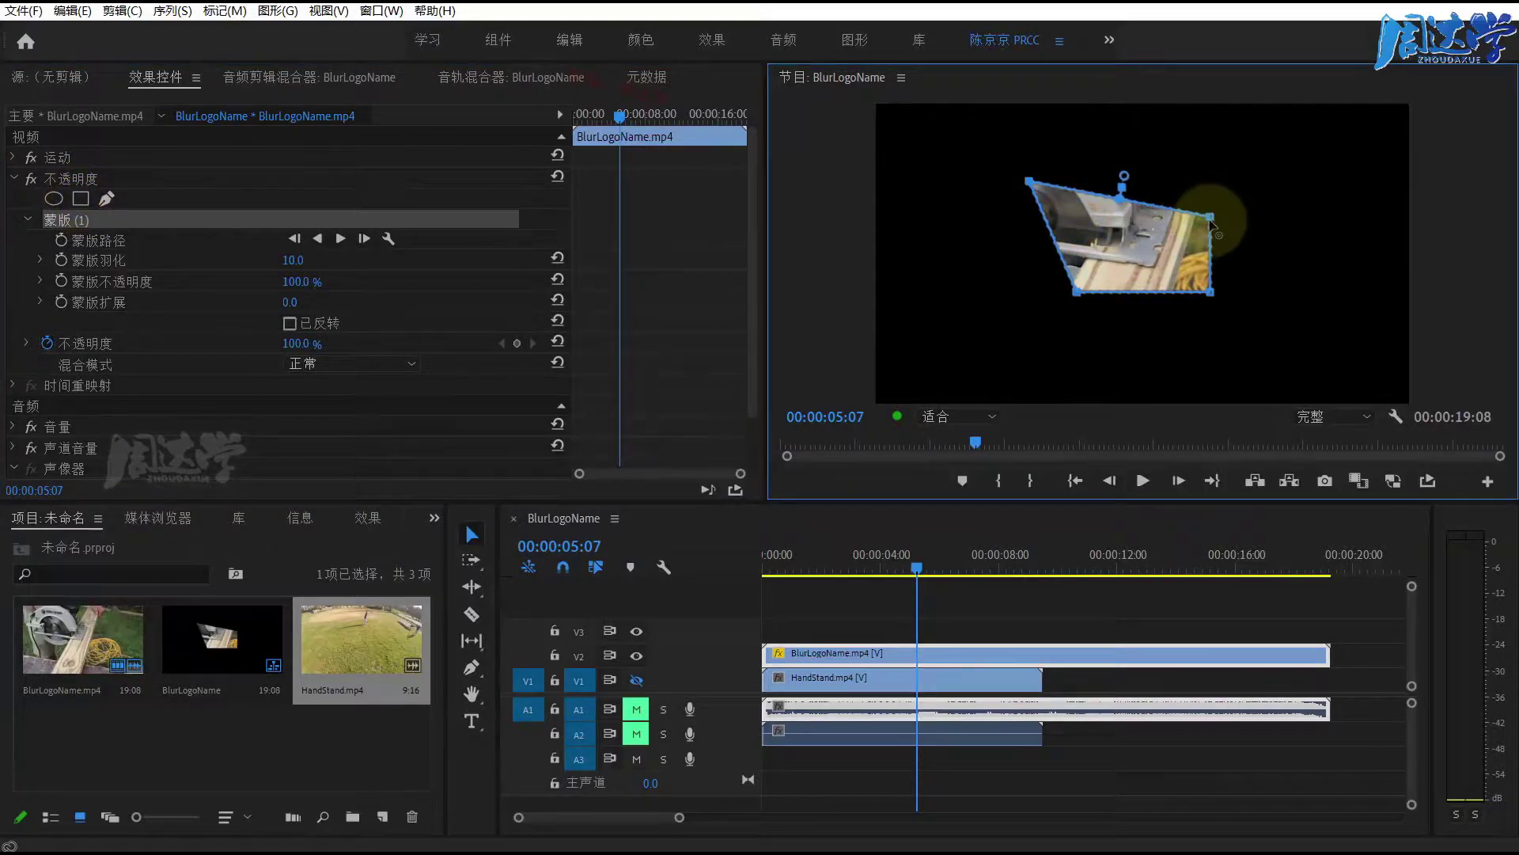
pyautogui.moveTo(1211, 216); pyautogui.dragTo(1248, 158)
pyautogui.moveTo(1077, 292); pyautogui.dragTo(916, 376)
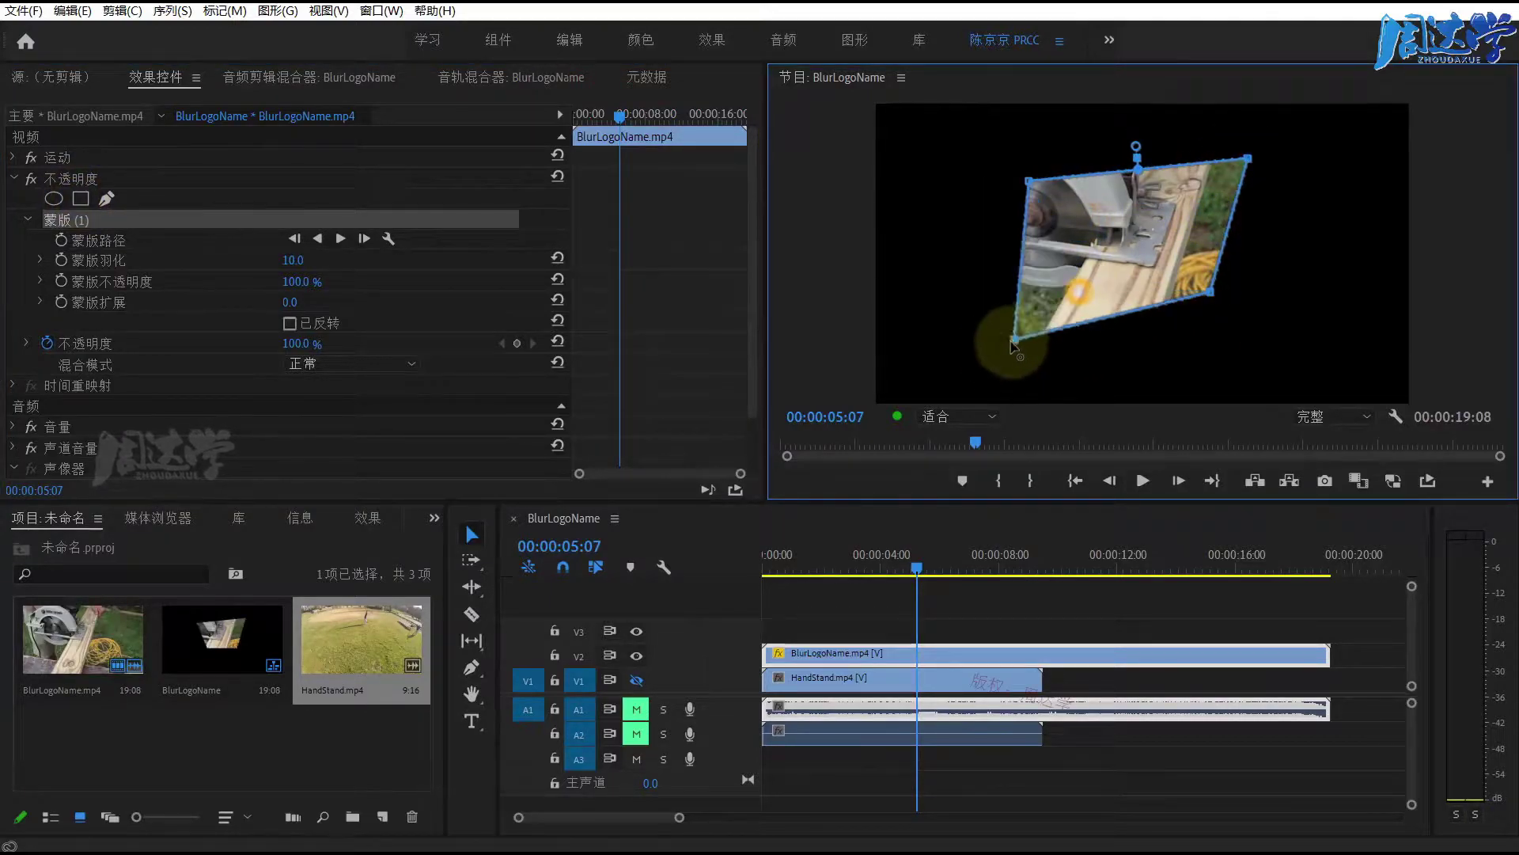
pyautogui.moveTo(1225, 303); pyautogui.dragTo(1253, 305)
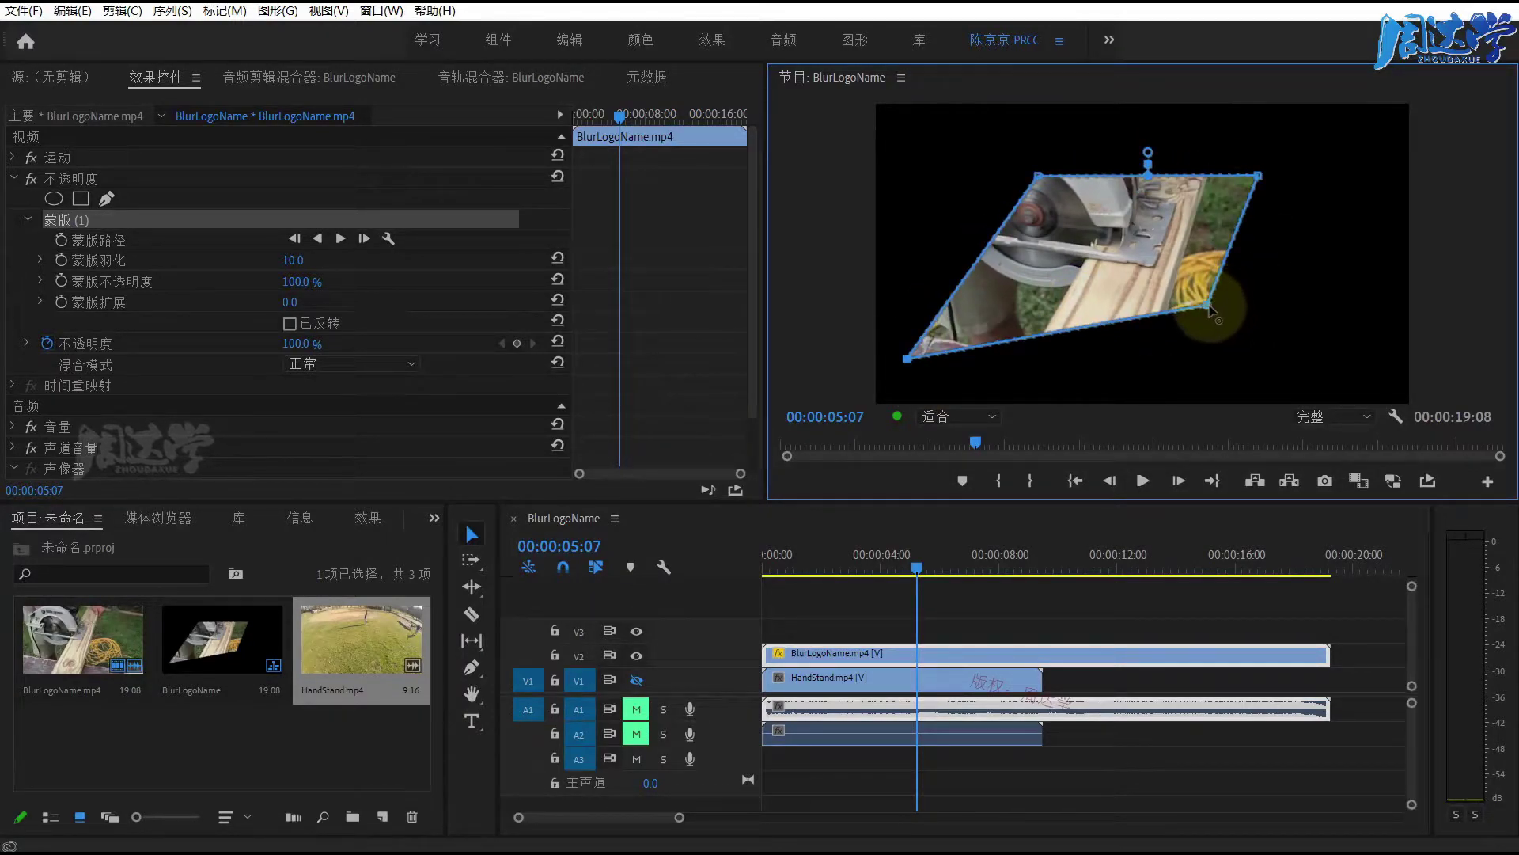
pyautogui.moveTo(1253, 305); pyautogui.dragTo(1227, 313)
pyautogui.moveTo(1153, 213); pyautogui.dragTo(1107, 208)
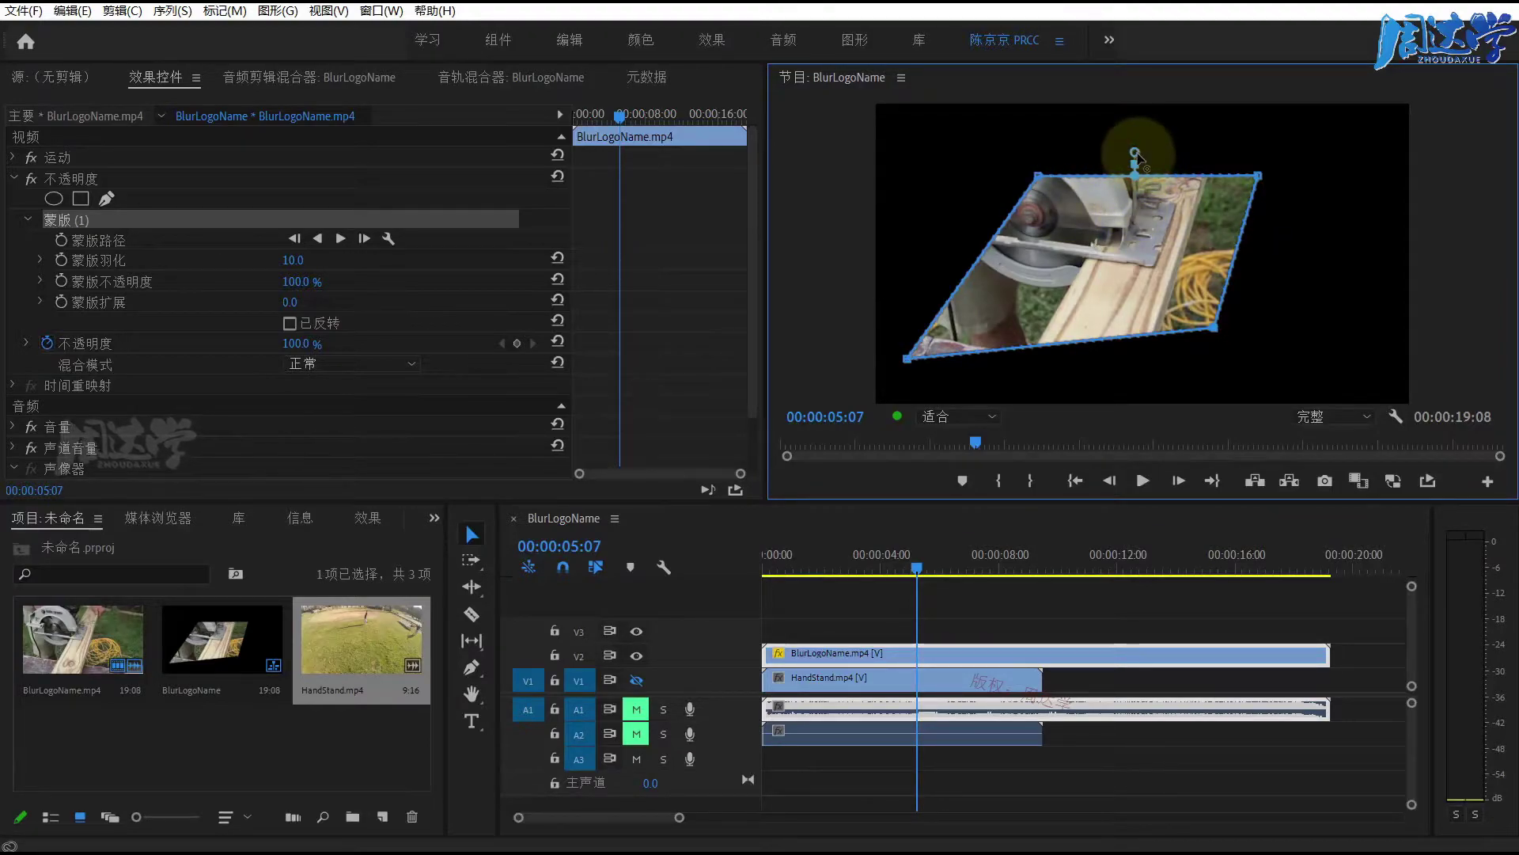
pyautogui.moveTo(1138, 154)
pyautogui.mouseDown()
pyautogui.moveTo(1135, 124)
pyautogui.moveTo(1177, 176)
pyautogui.moveTo(1179, 35)
pyautogui.mouseUp()
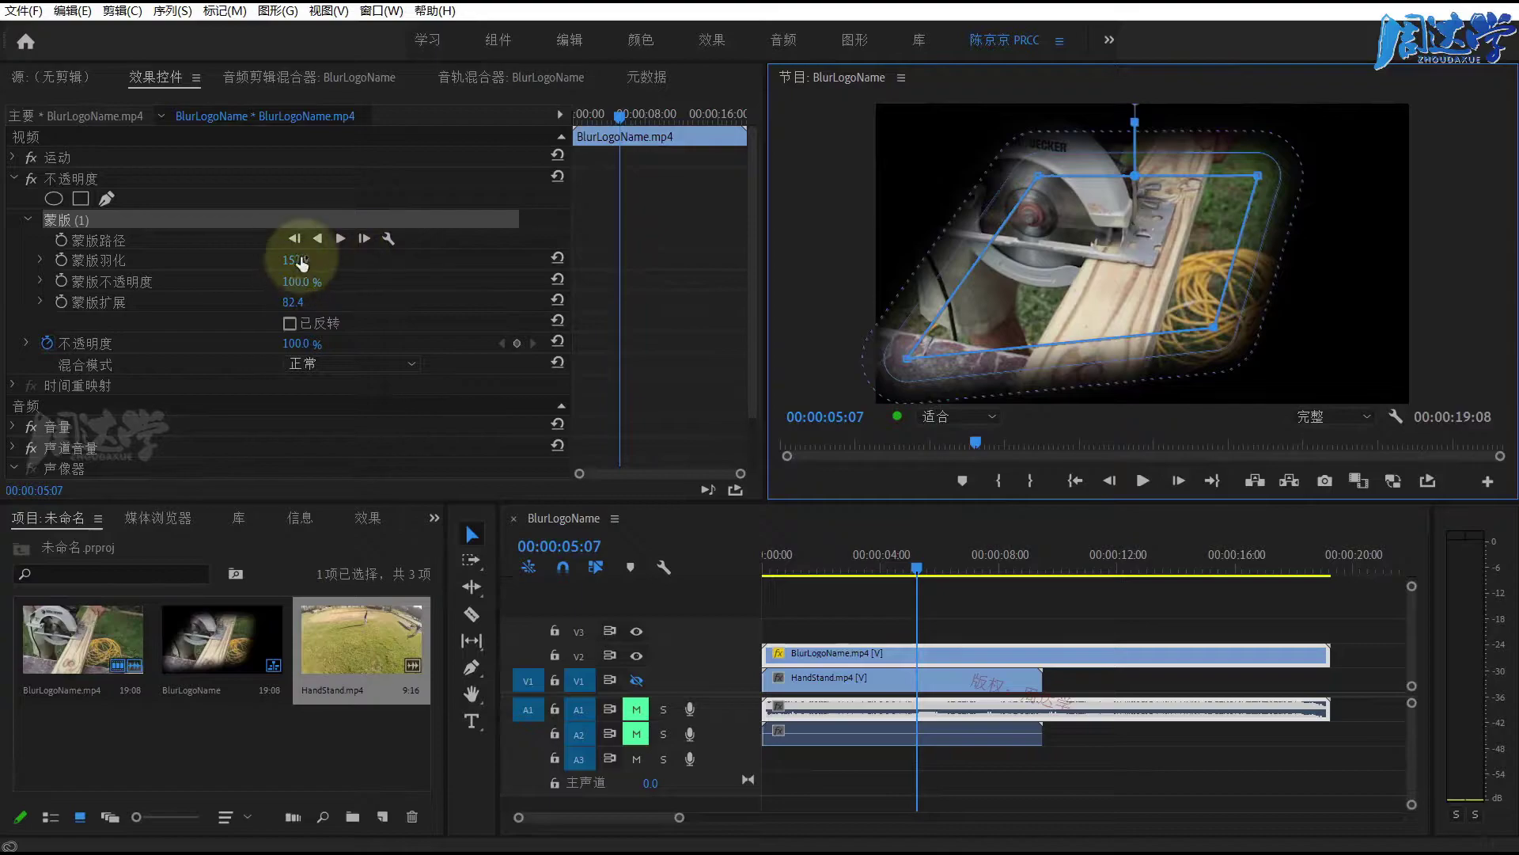
# Lower mask feather to 94.9, expansion to 9.4, and nudge the mask right.
pyautogui.moveTo(301, 263); pyautogui.dragTo(233, 269)
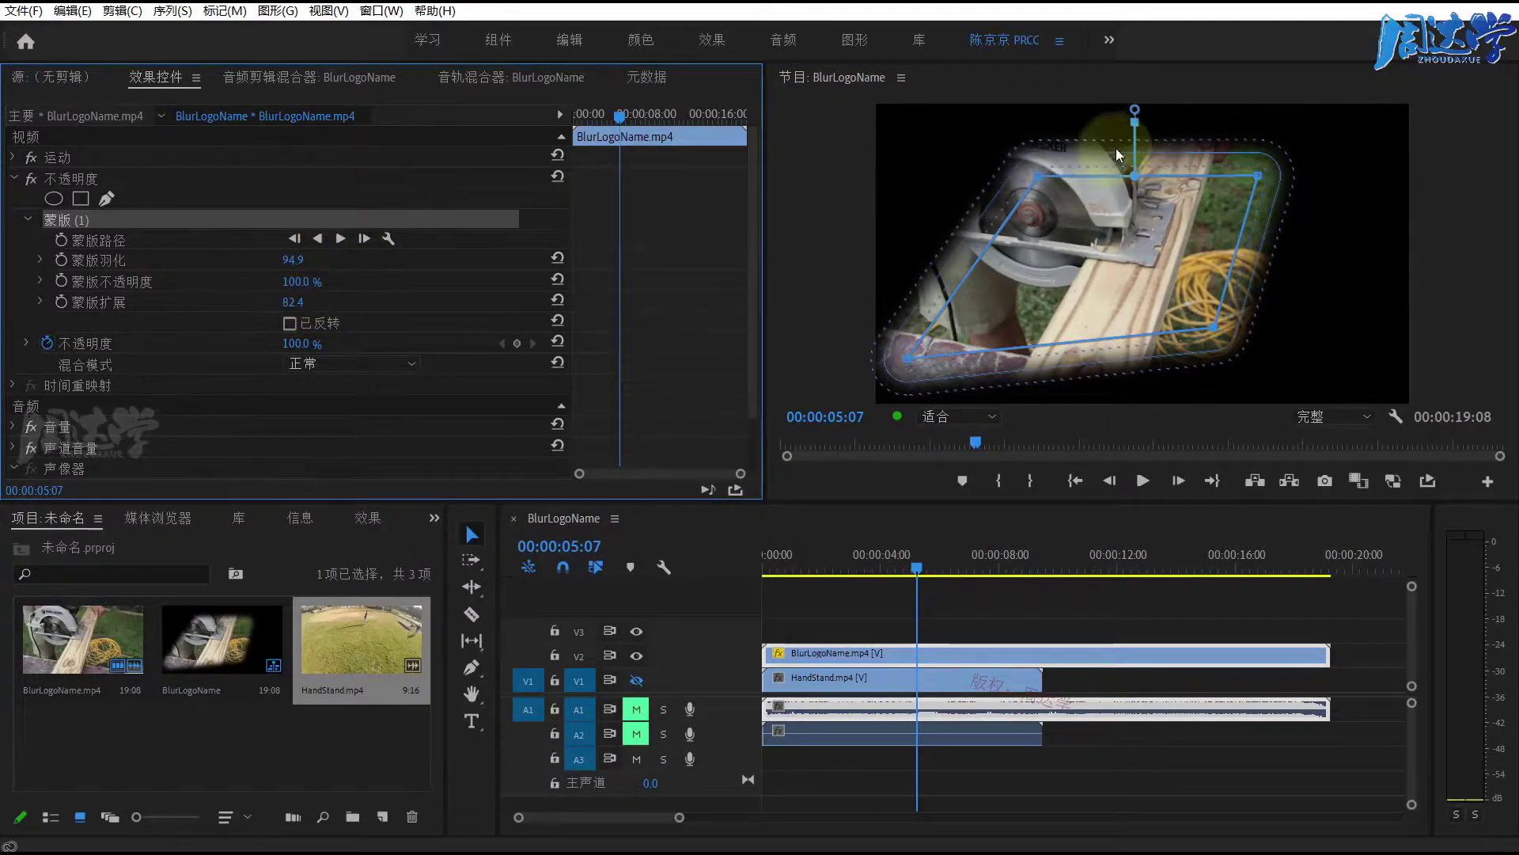
pyautogui.click(1116, 202)
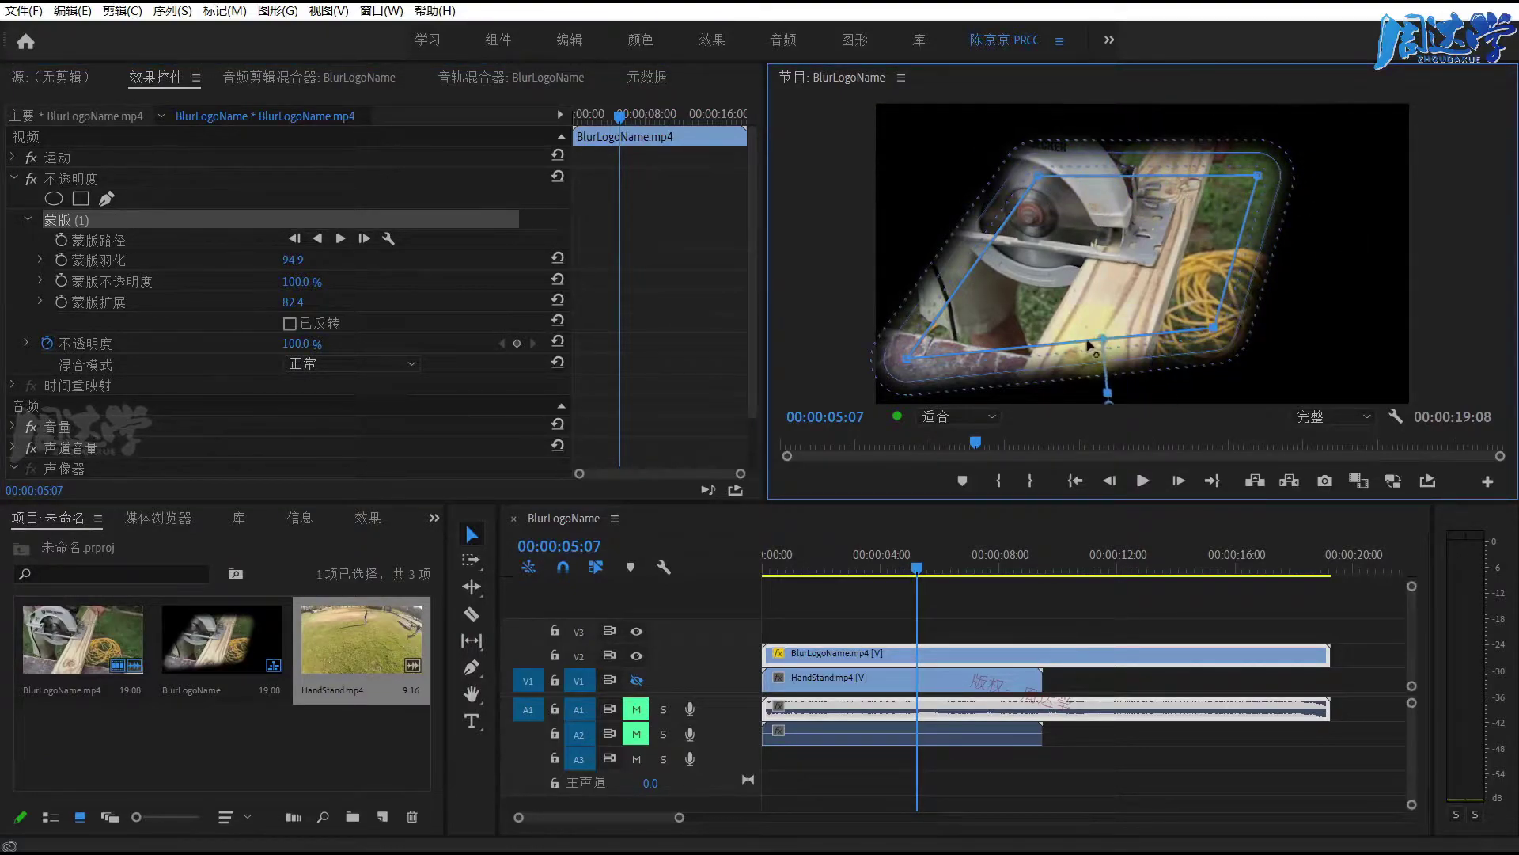
pyautogui.moveTo(1074, 346)
pyautogui.mouseDown()
pyautogui.moveTo(1119, 392)
pyautogui.moveTo(1106, 370)
pyautogui.mouseUp()
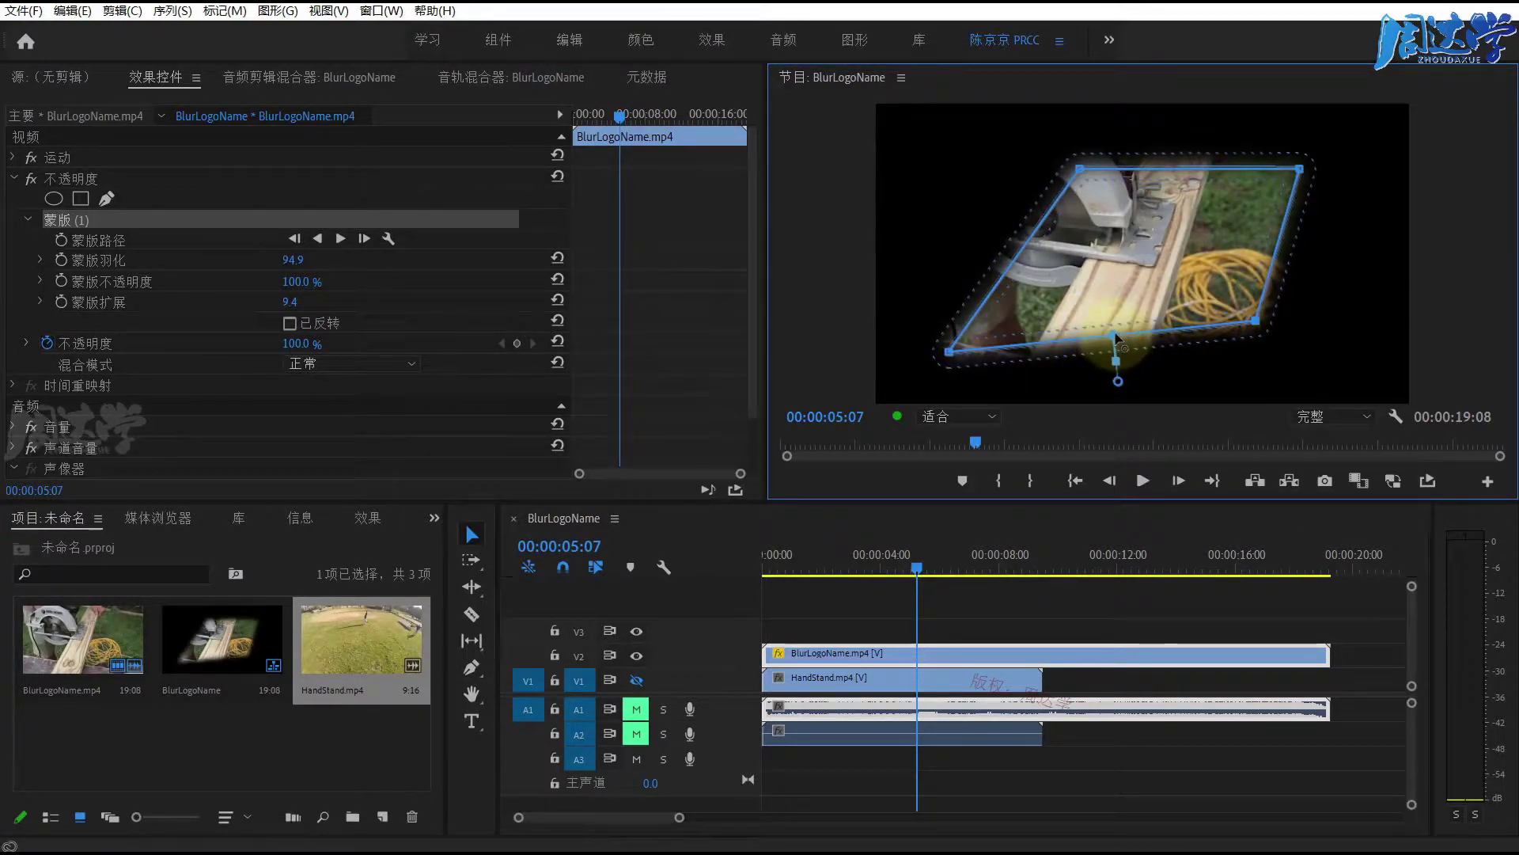
# Delete the quad mask and start a new Pen mask on BlurLogoName's Opacity.
pyautogui.click(64, 224)
pyautogui.press('Delete')
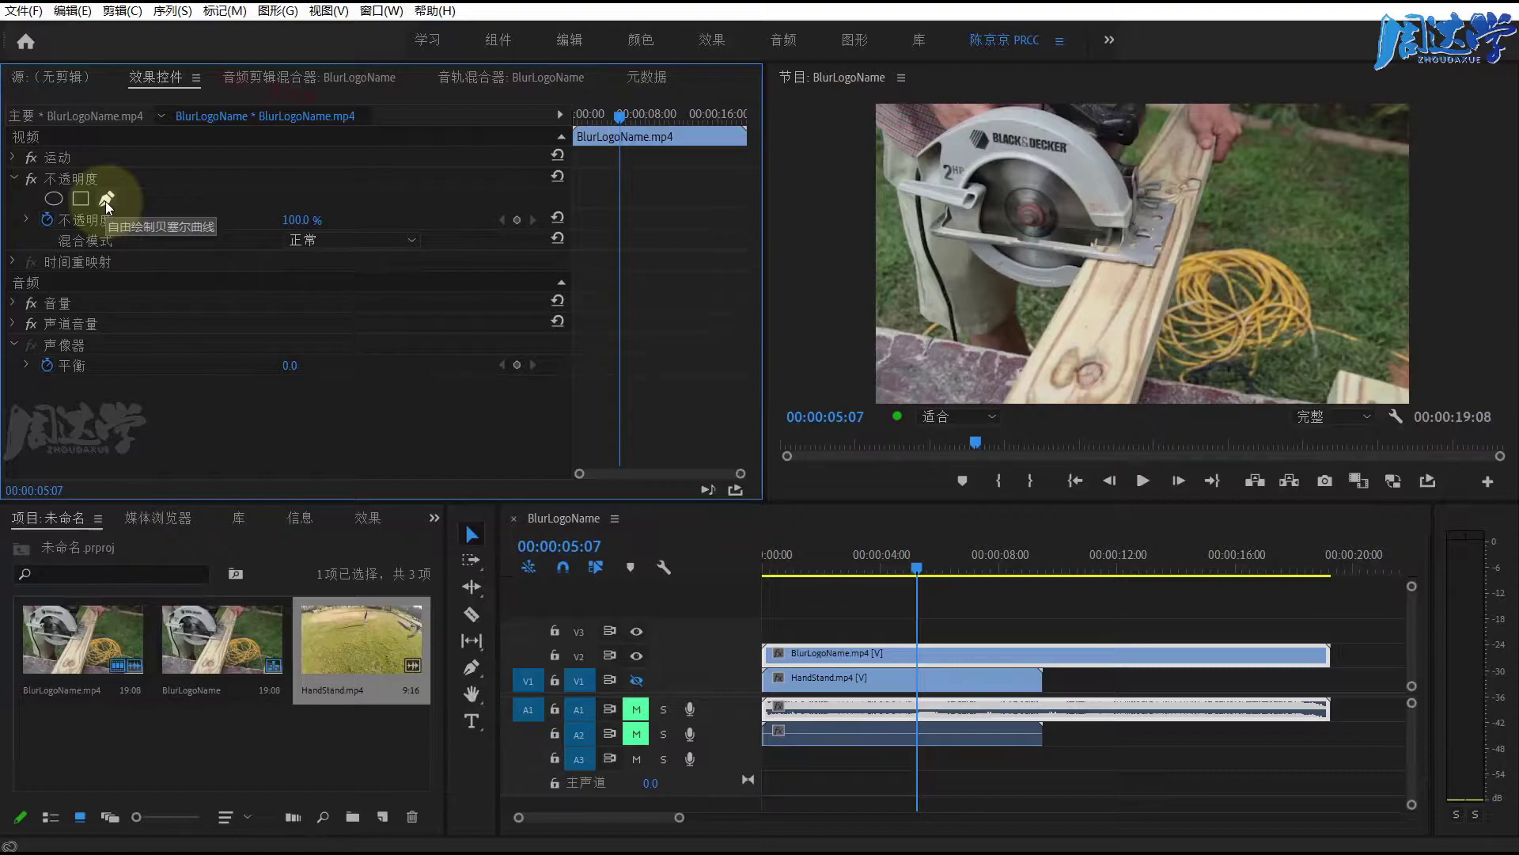
pyautogui.click(106, 200)
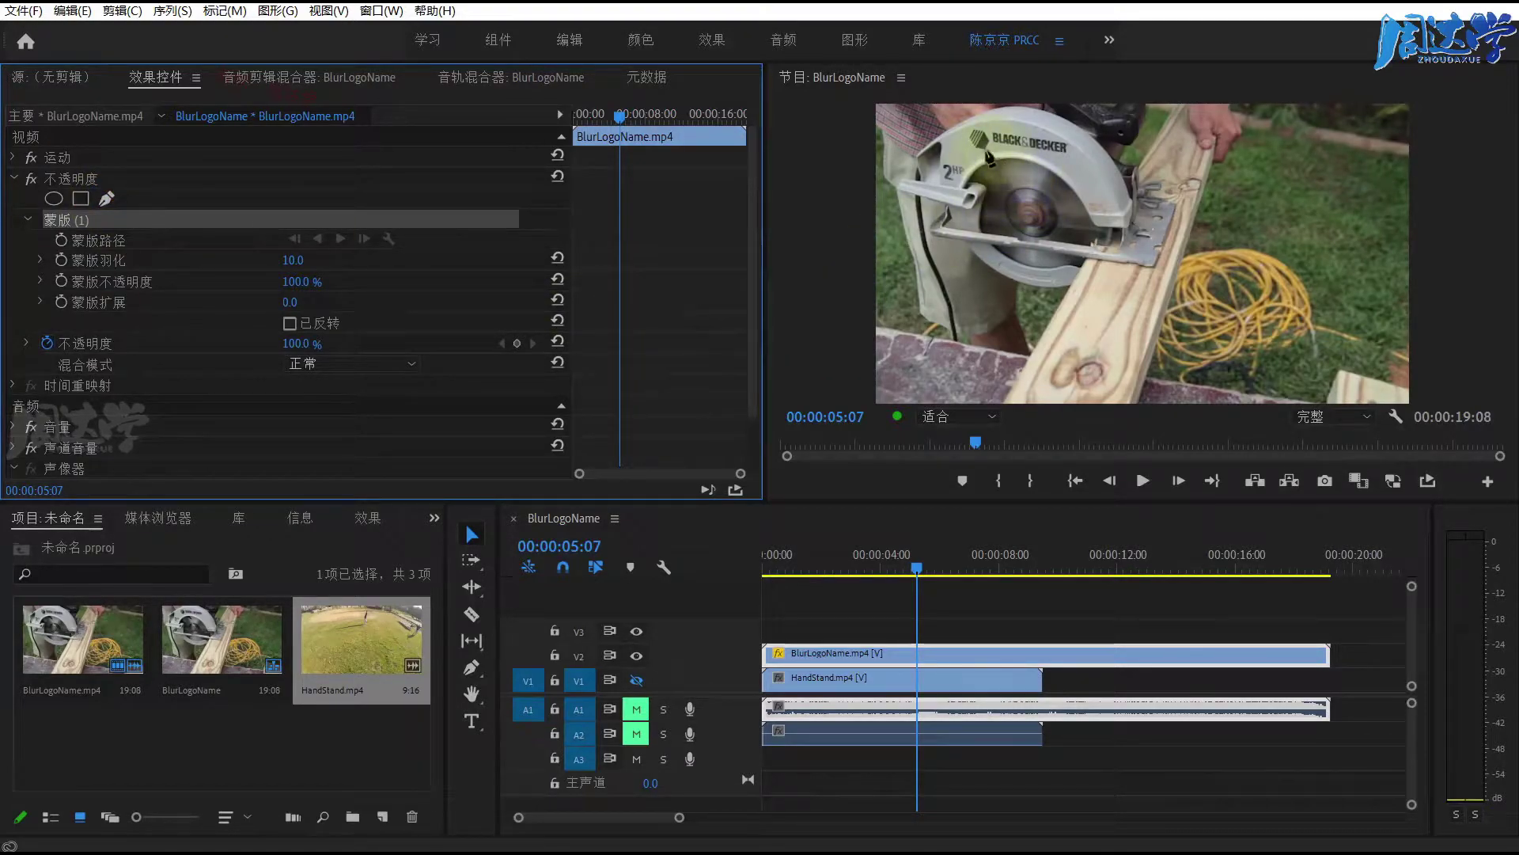
# Draw a four-point pen mask around the slanted wooden board.
pyautogui.click(1179, 120)
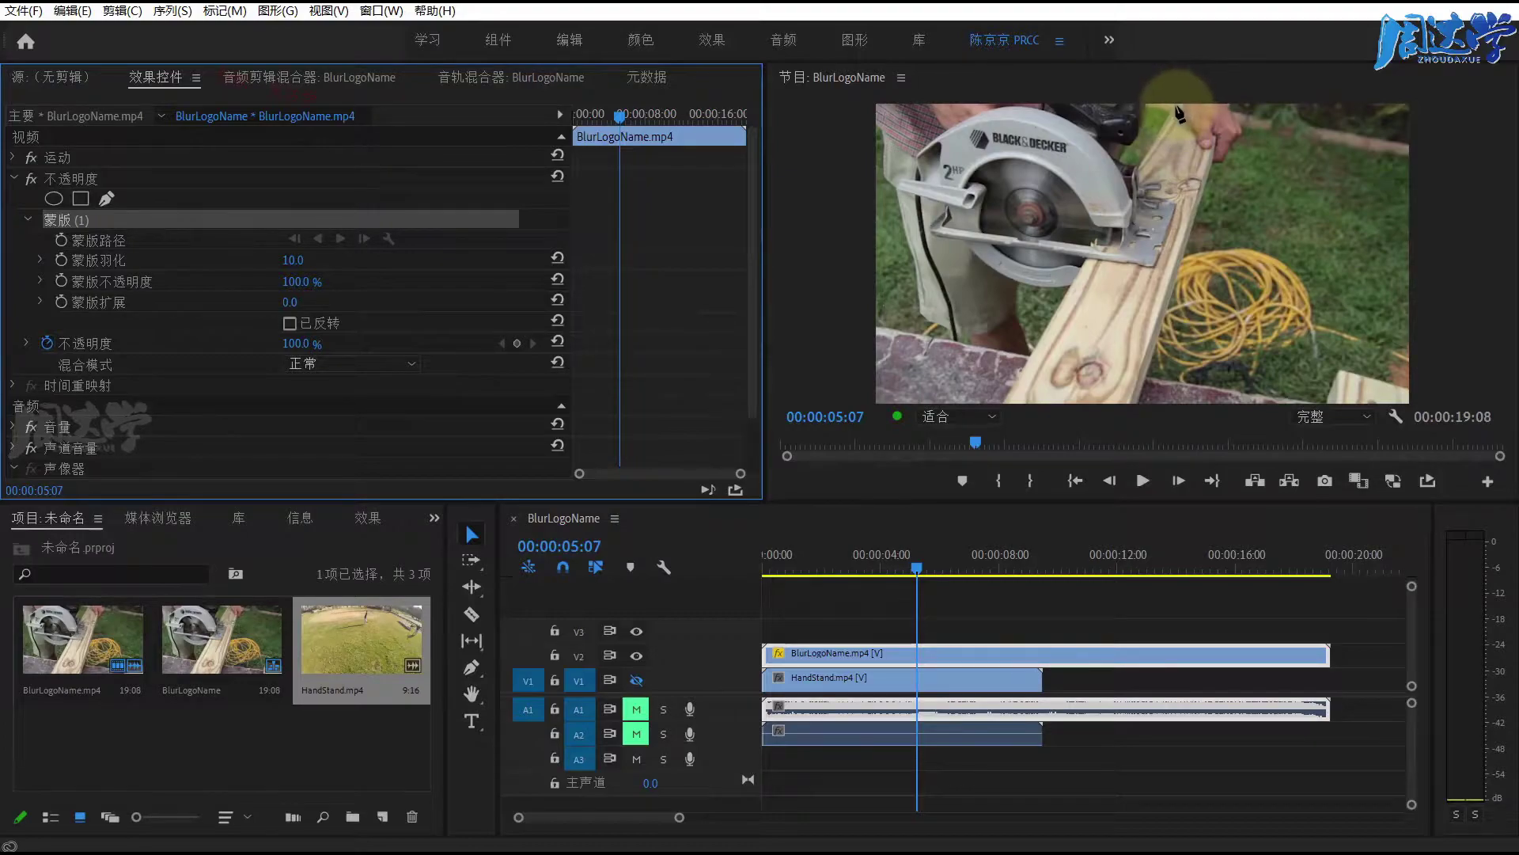
pyautogui.click(1008, 392)
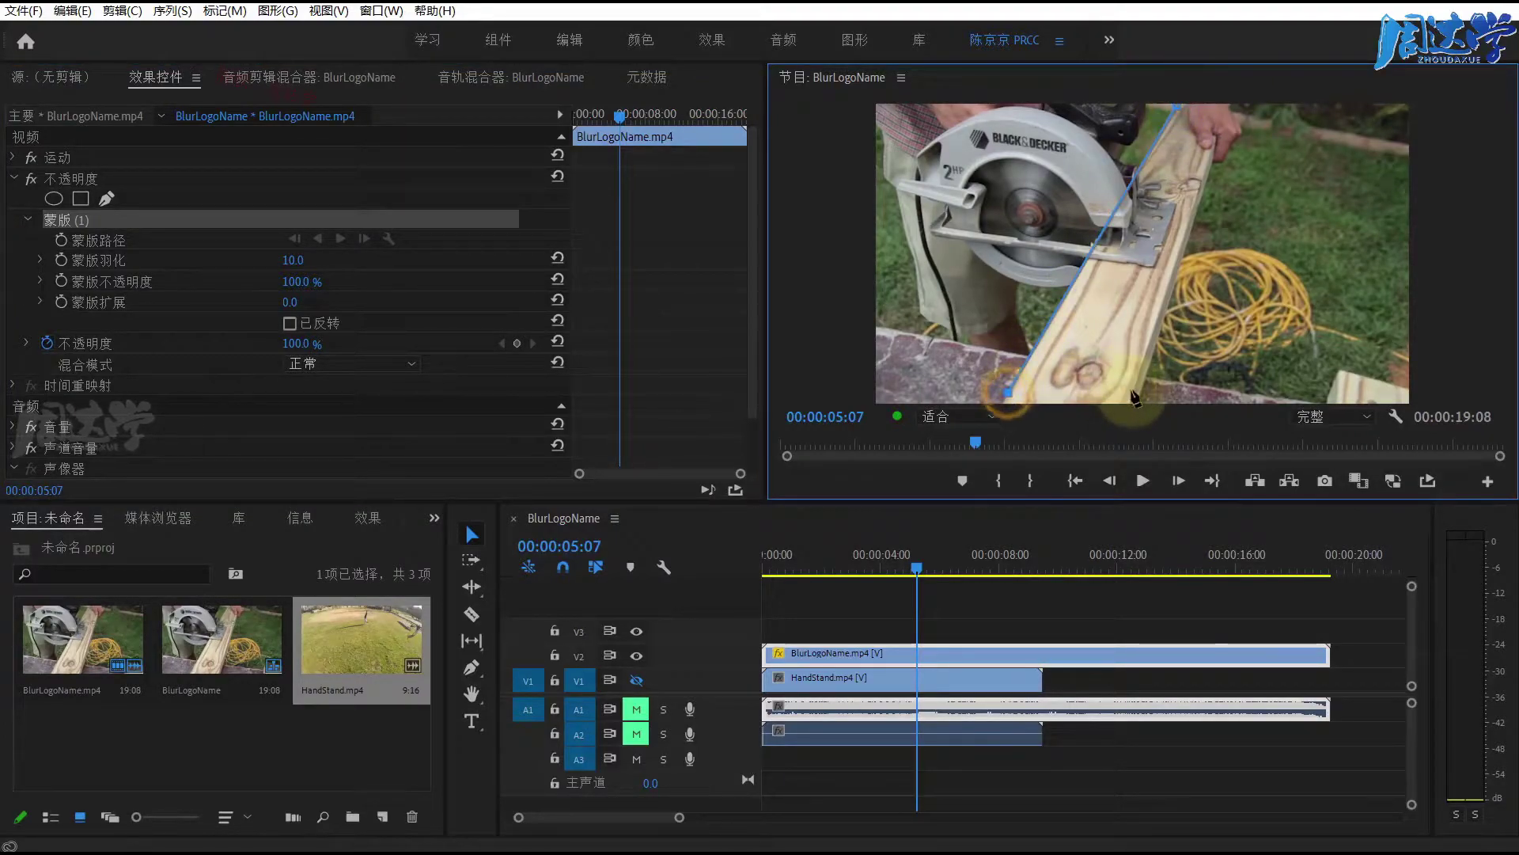
pyautogui.click(1237, 107)
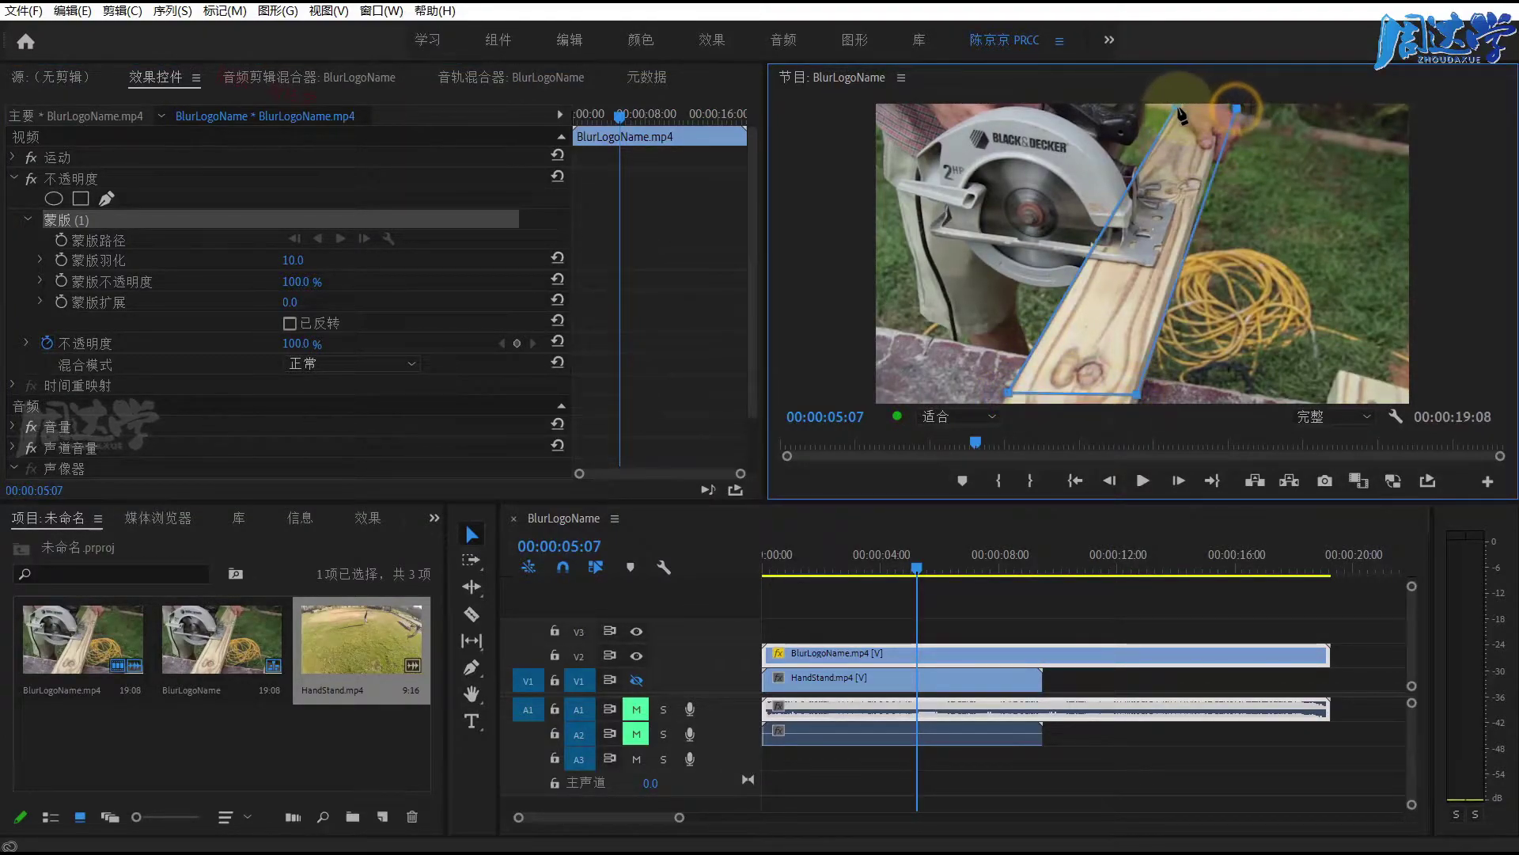
pyautogui.click(1179, 110)
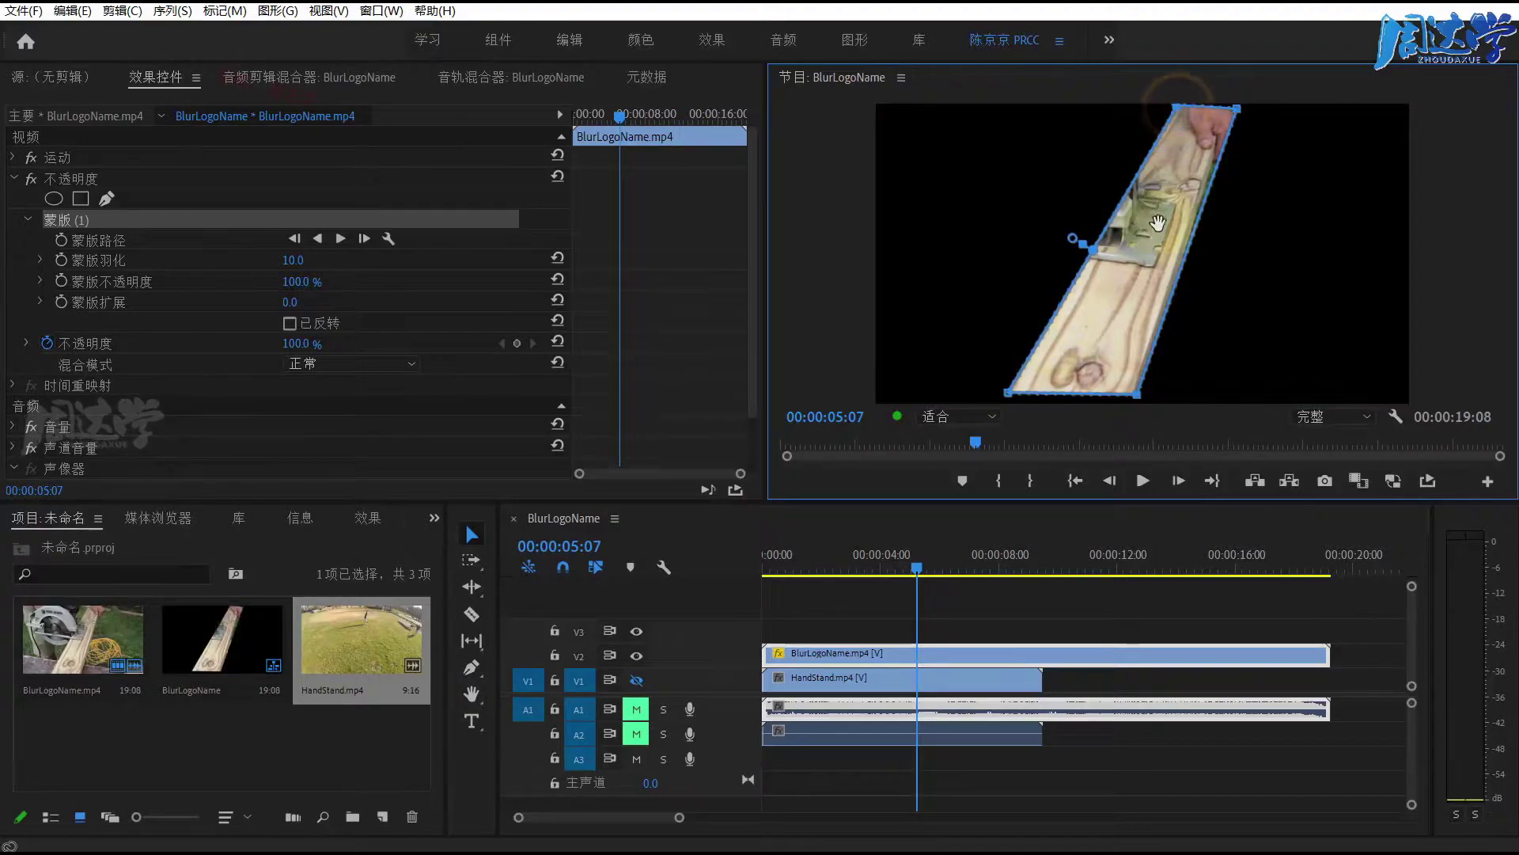
pyautogui.click(1043, 343)
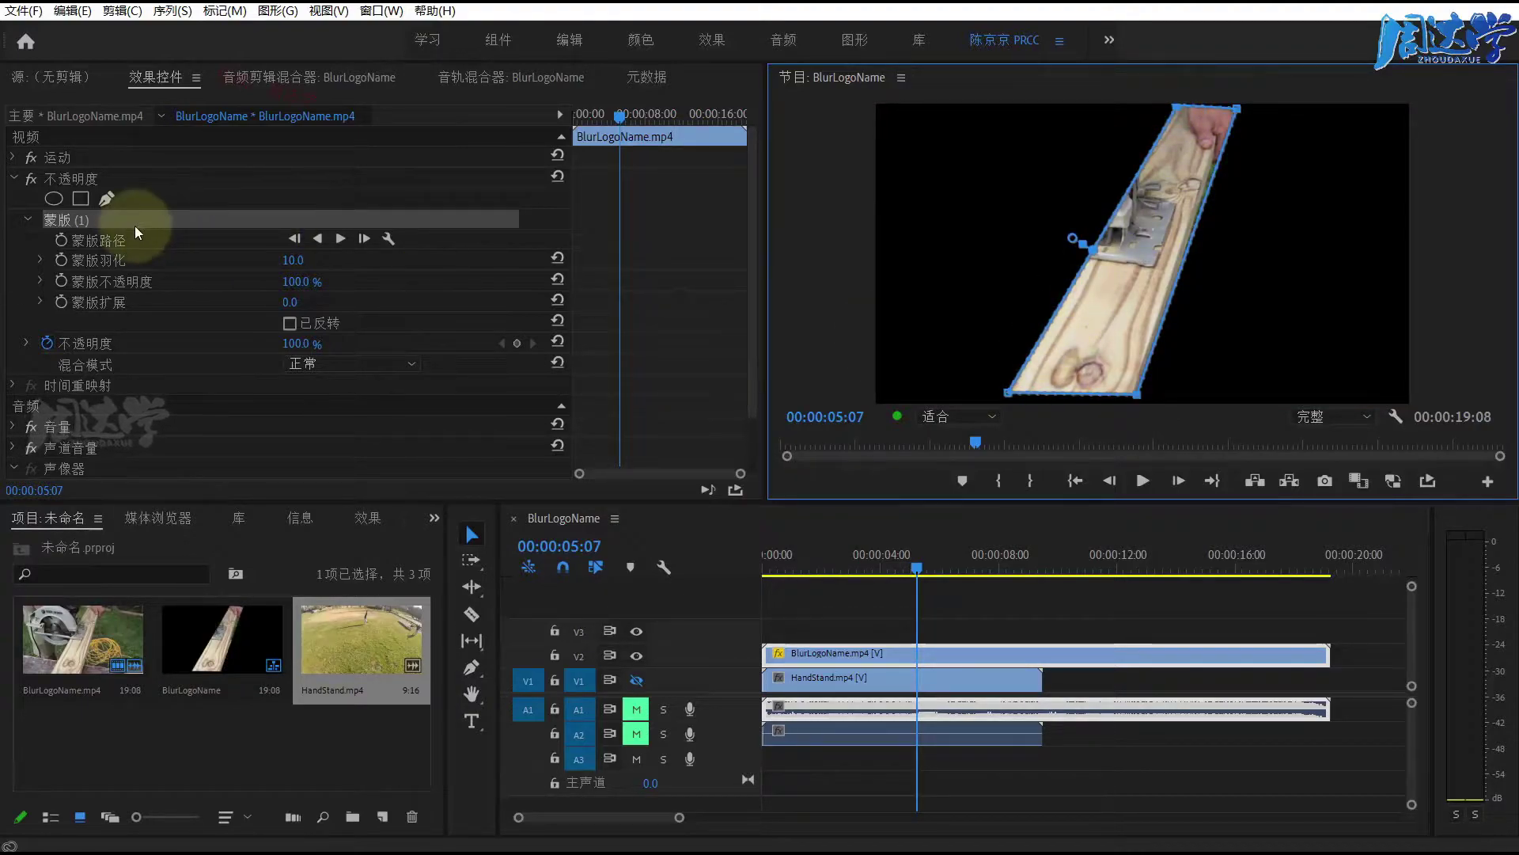
# Delete the board mask and place new pen mask points around the circular saw.
pyautogui.press('Delete')
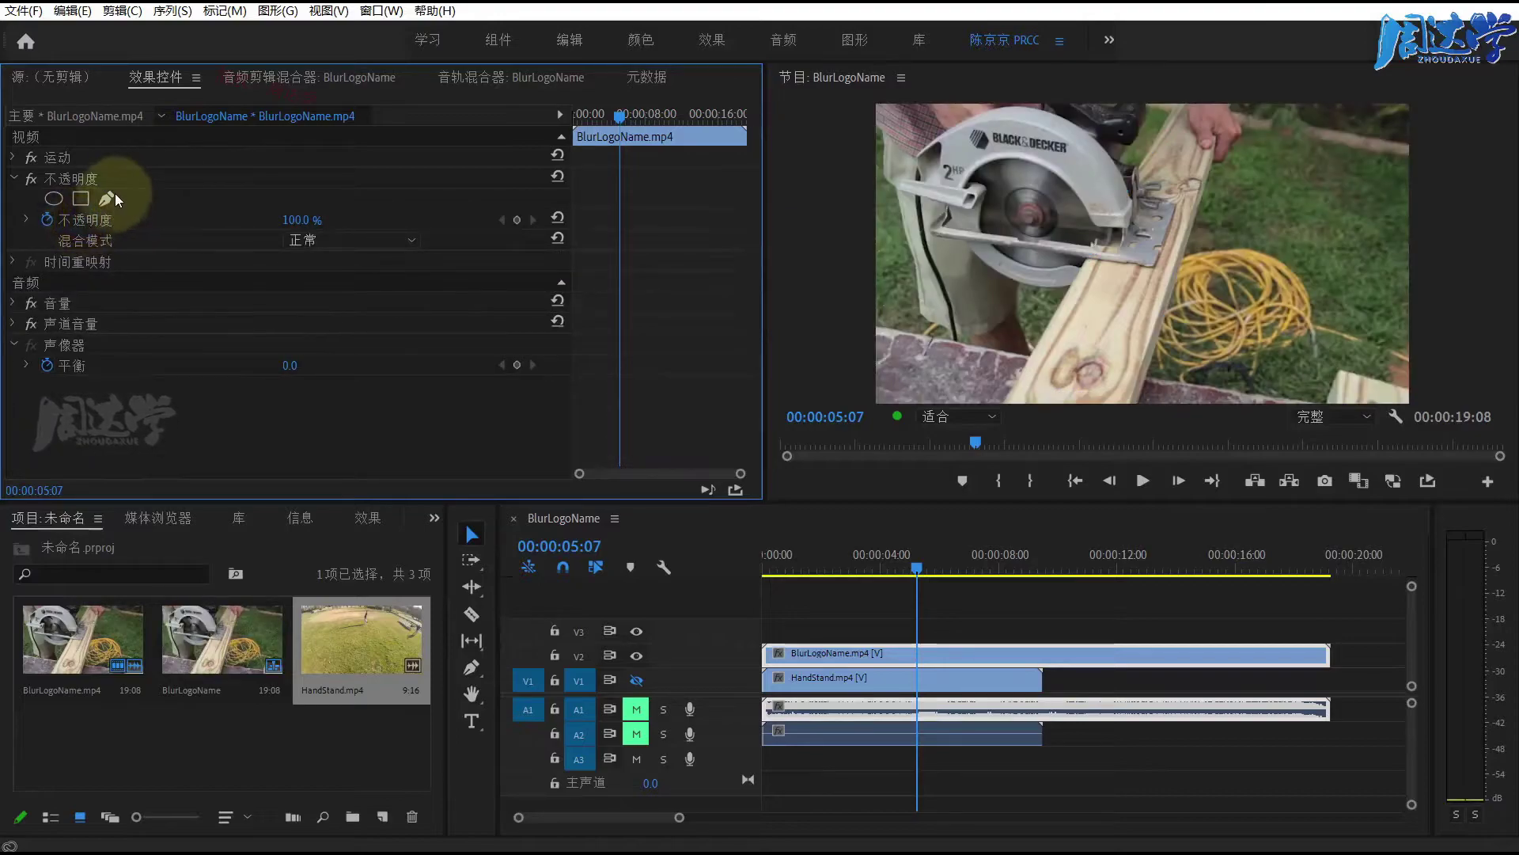
pyautogui.click(108, 198)
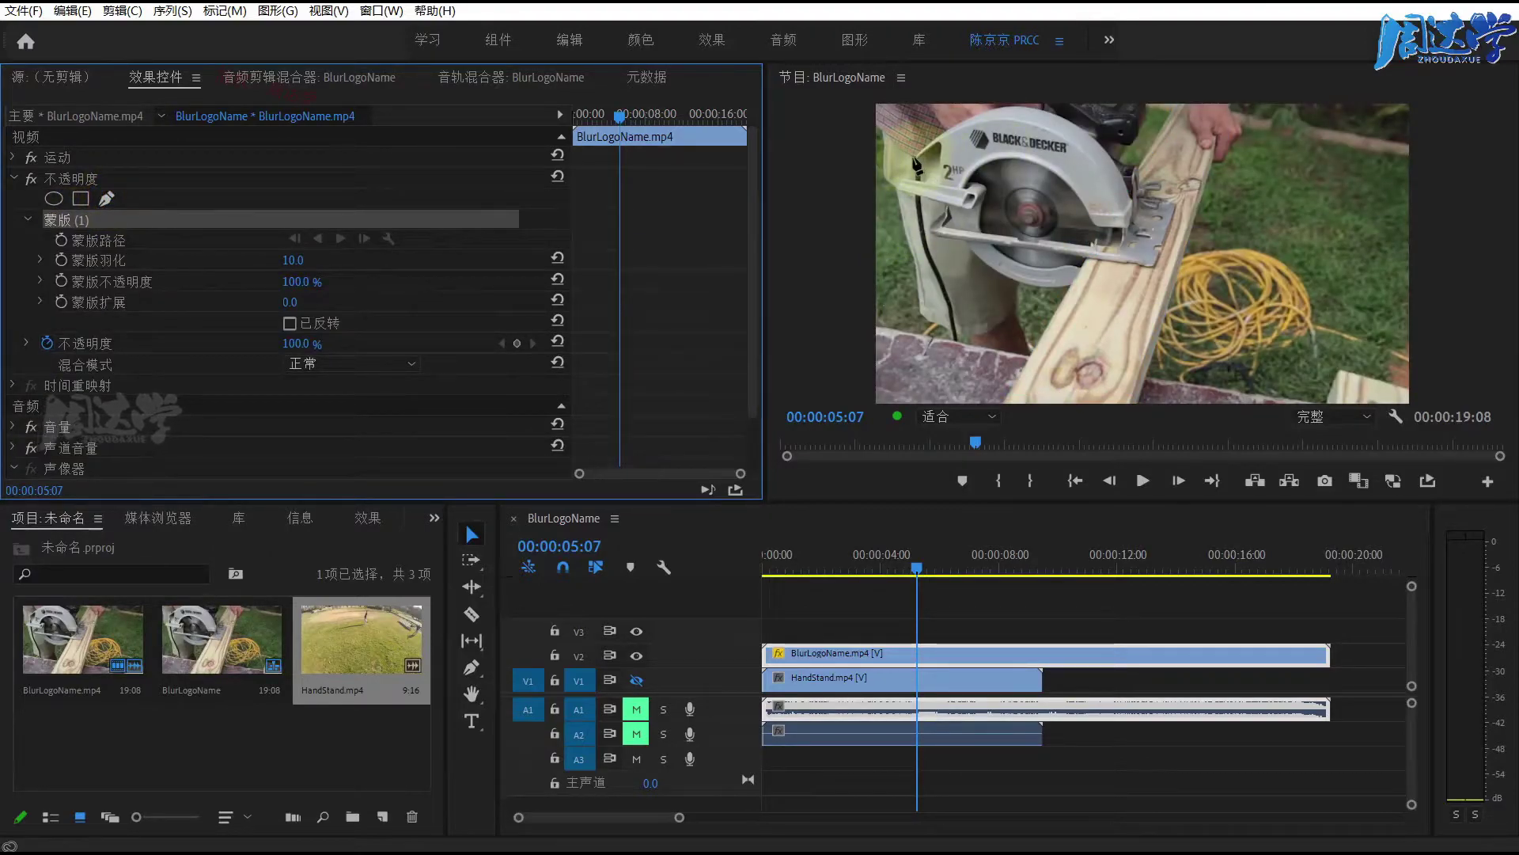
pyautogui.click(914, 158)
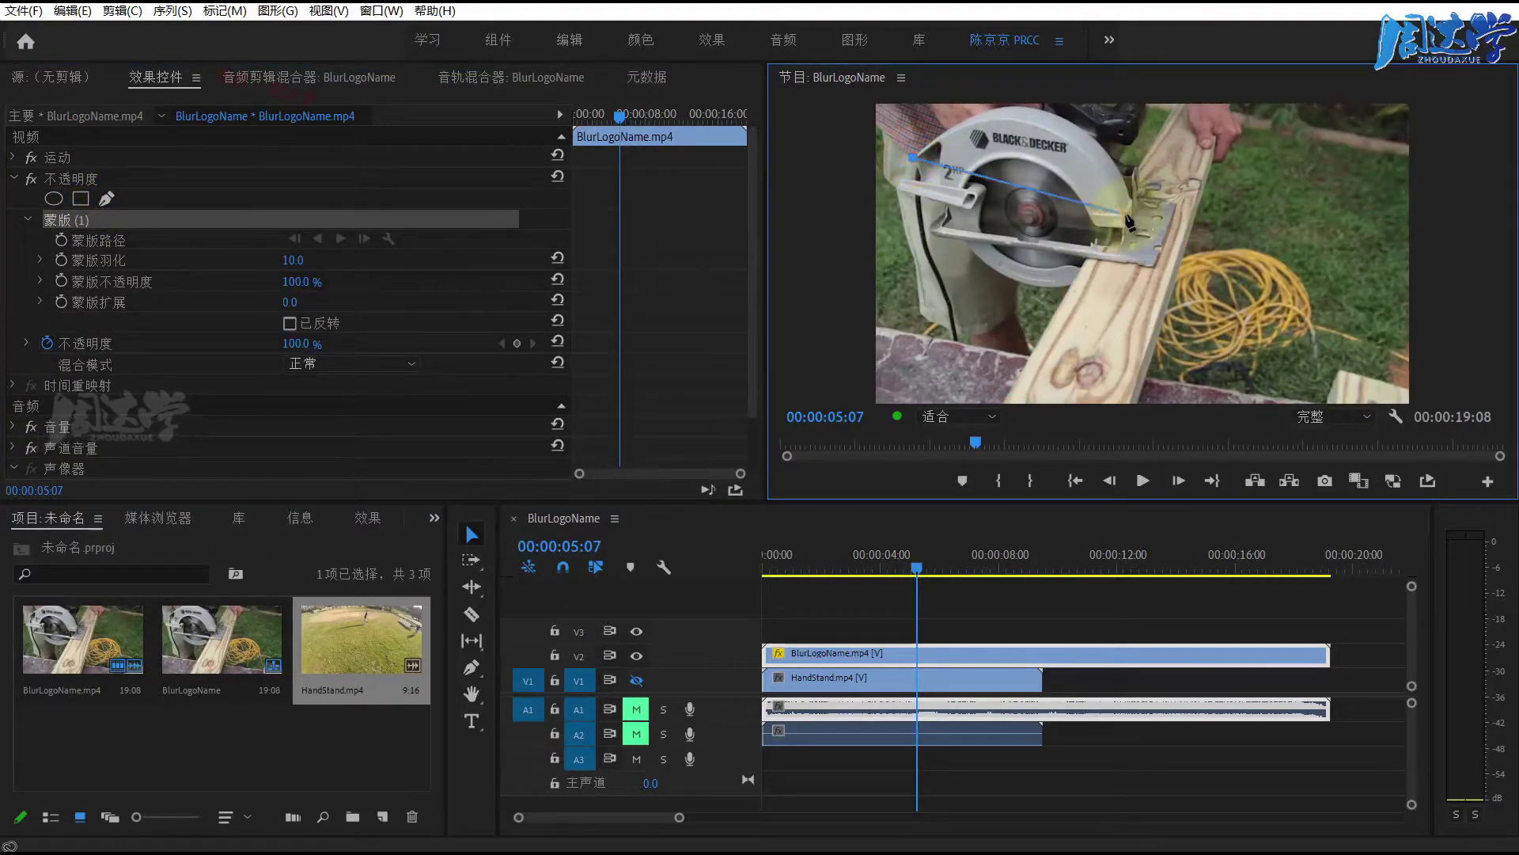
pyautogui.moveTo(1128, 222); pyautogui.dragTo(1211, 364)
pyautogui.click(1033, 285)
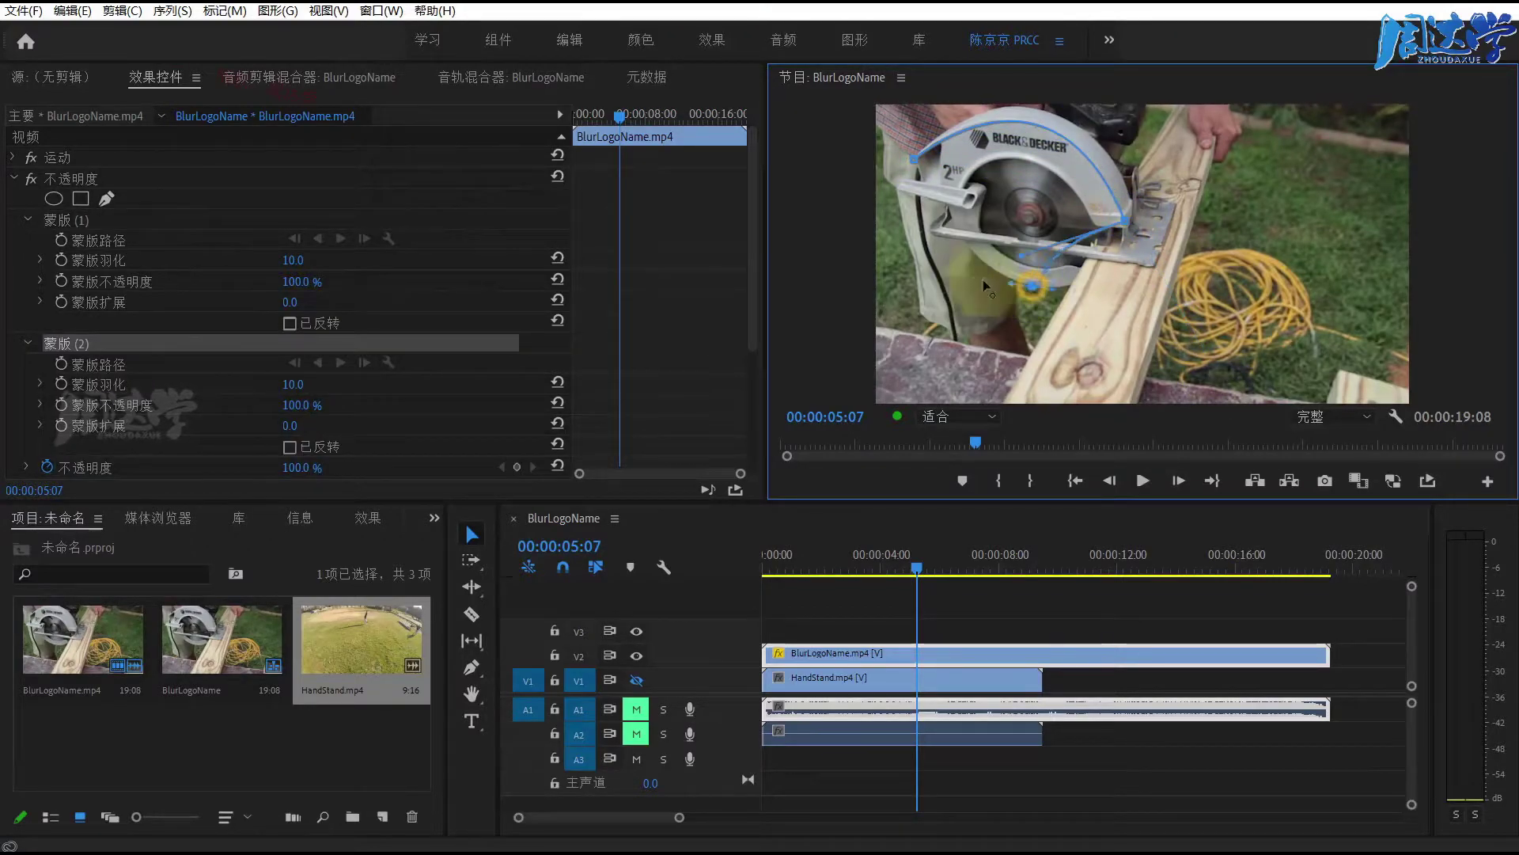
# Bend the curve handles to follow the saw's edge and close the mask path.
pyautogui.moveTo(986, 289); pyautogui.dragTo(938, 278)
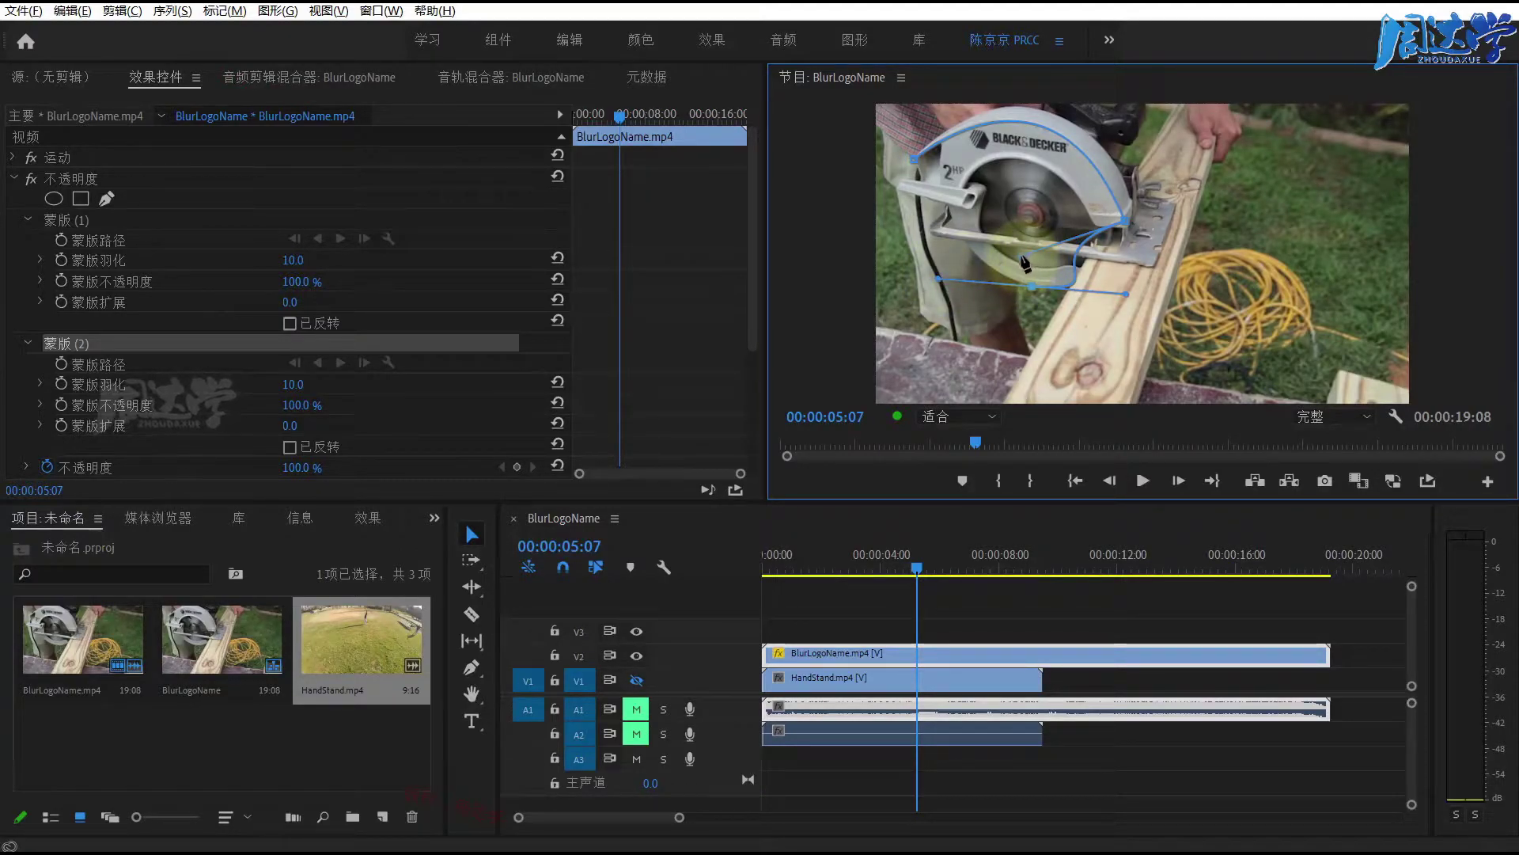
pyautogui.moveTo(1024, 261)
pyautogui.mouseDown()
pyautogui.moveTo(1096, 269)
pyautogui.moveTo(1081, 255)
pyautogui.mouseUp()
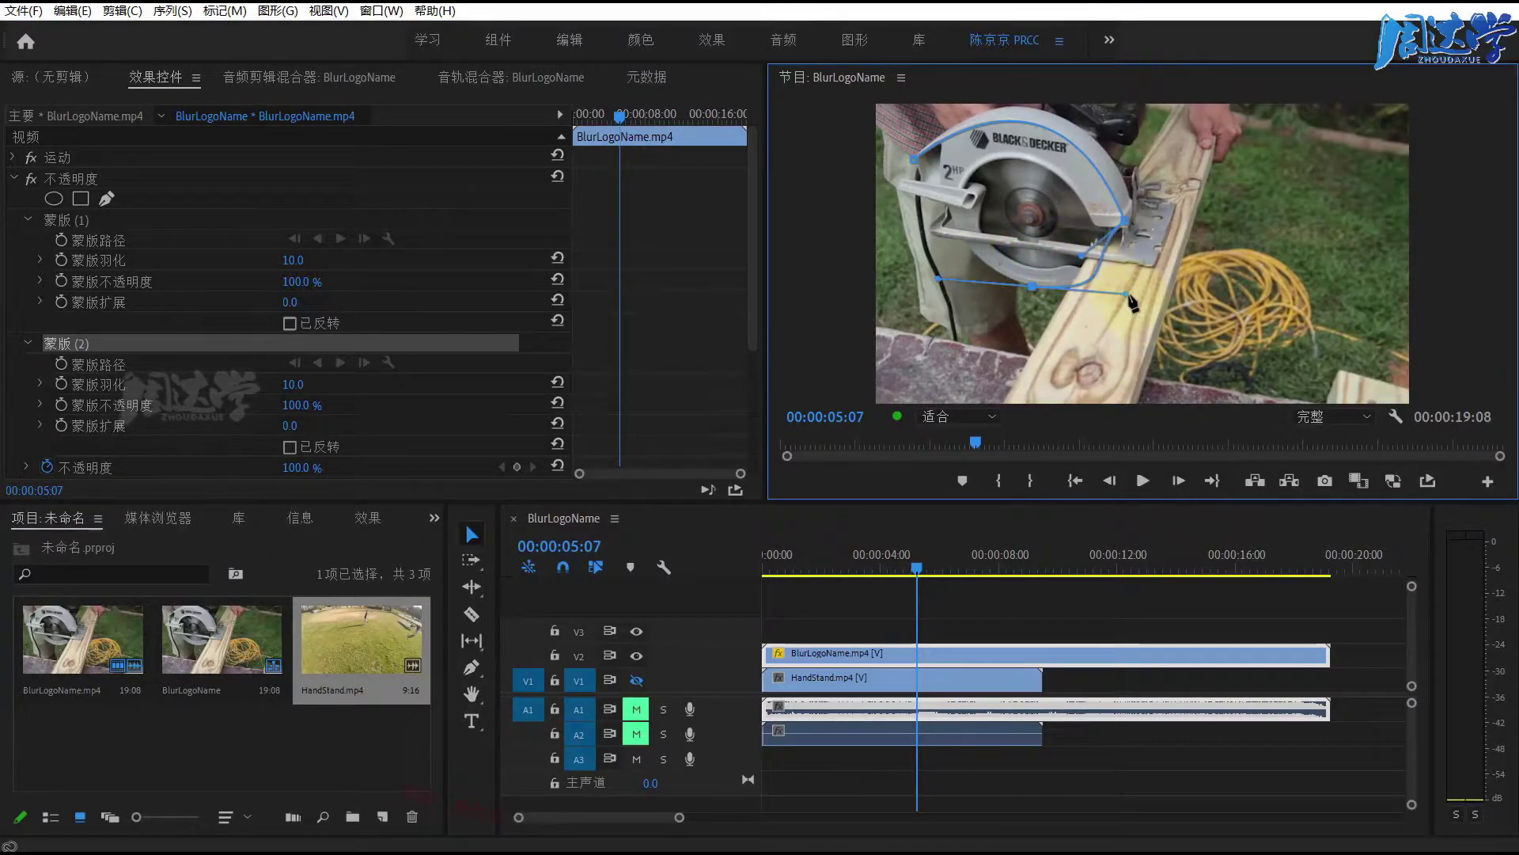
pyautogui.moveTo(1109, 269); pyautogui.dragTo(1108, 288)
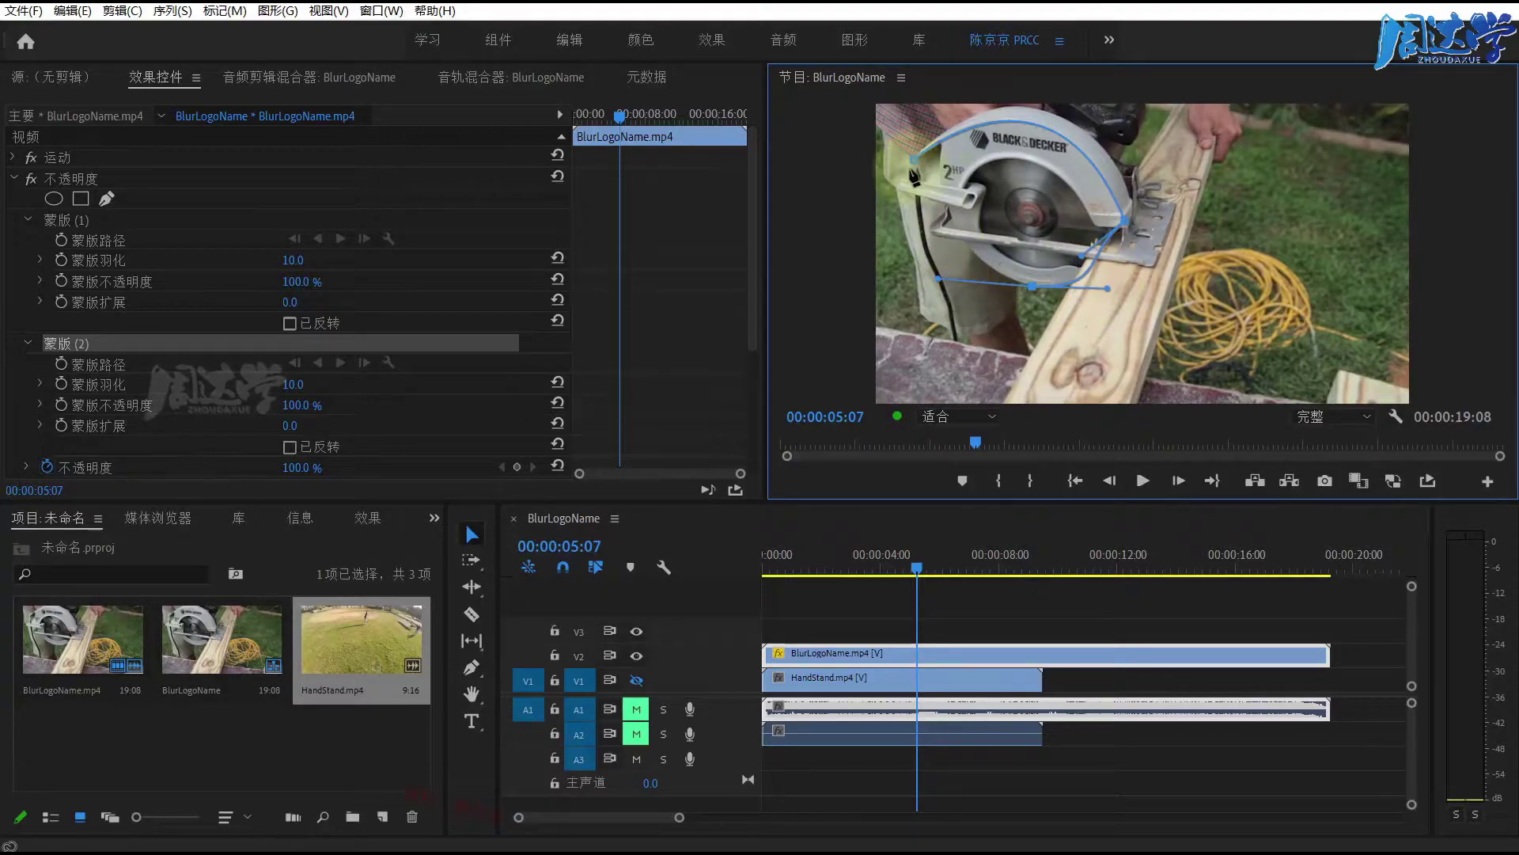
pyautogui.click(916, 159)
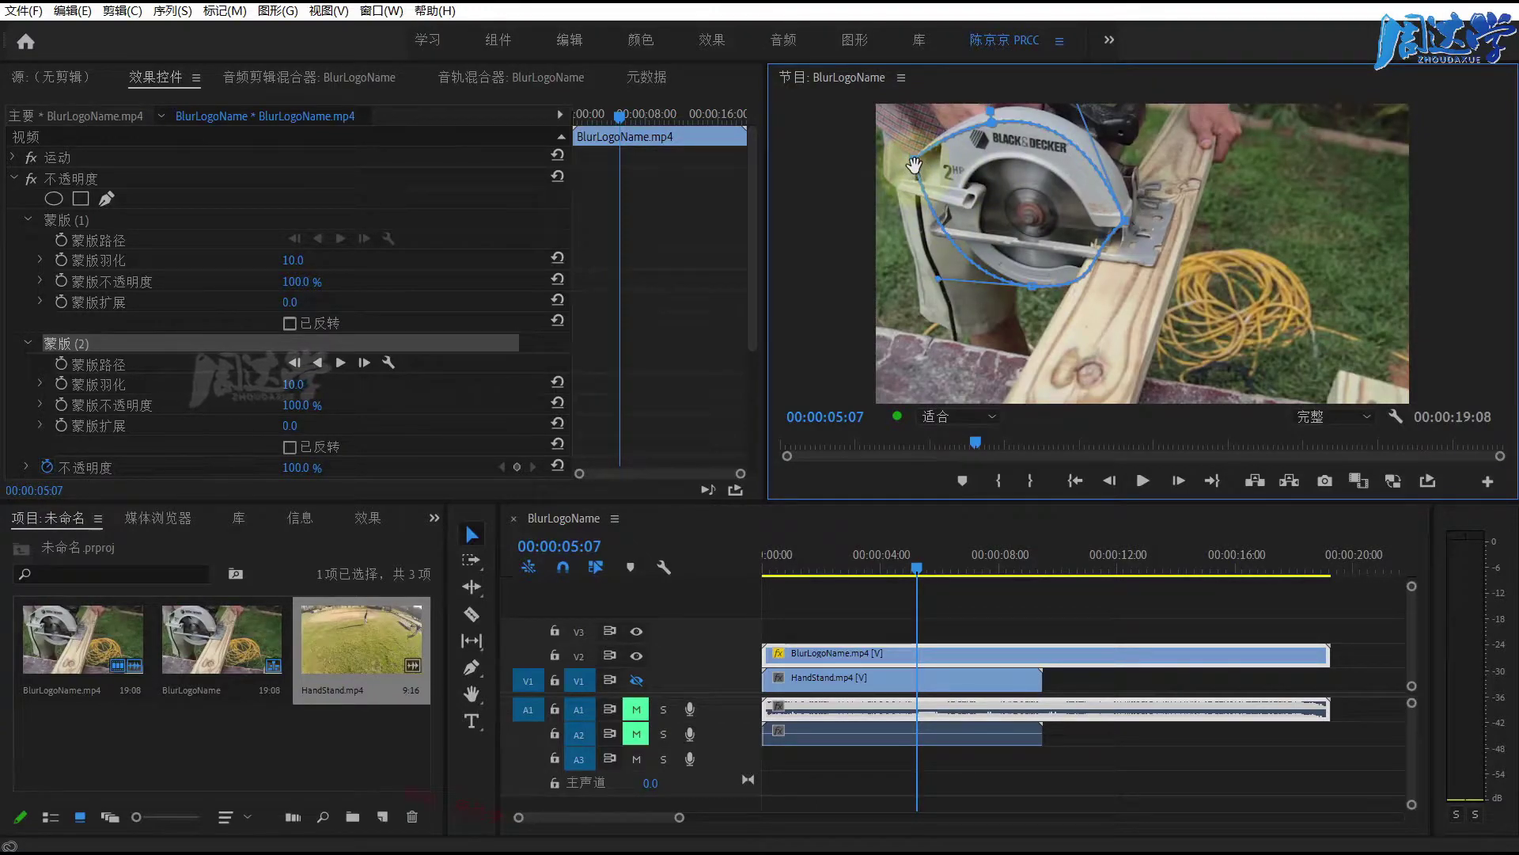
# Select the first and then the second mask in Effect Controls.
pyautogui.click(467, 385)
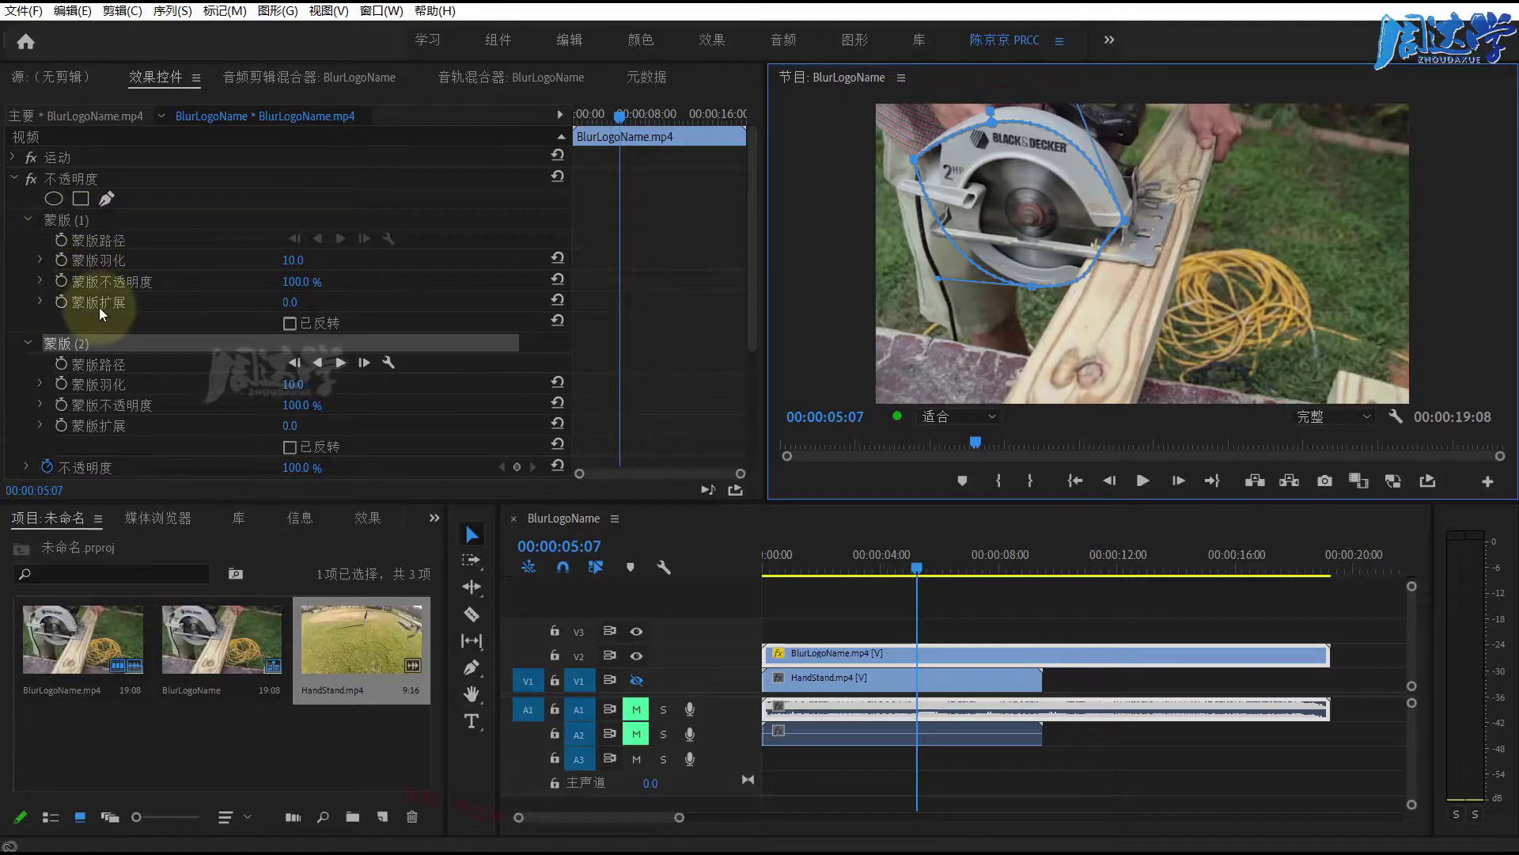
pyautogui.click(904, 150)
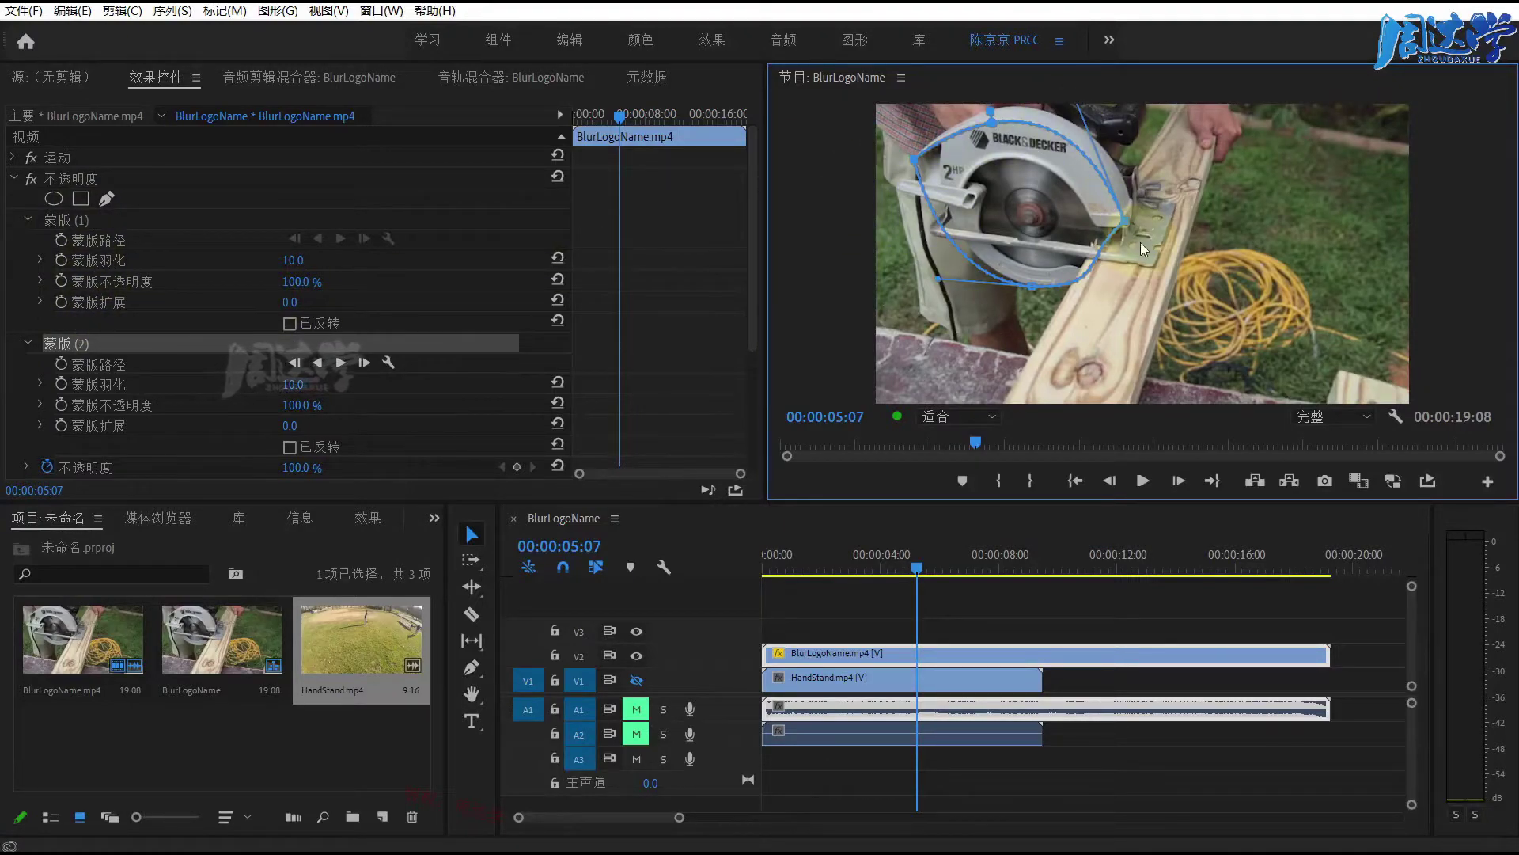
pyautogui.click(68, 219)
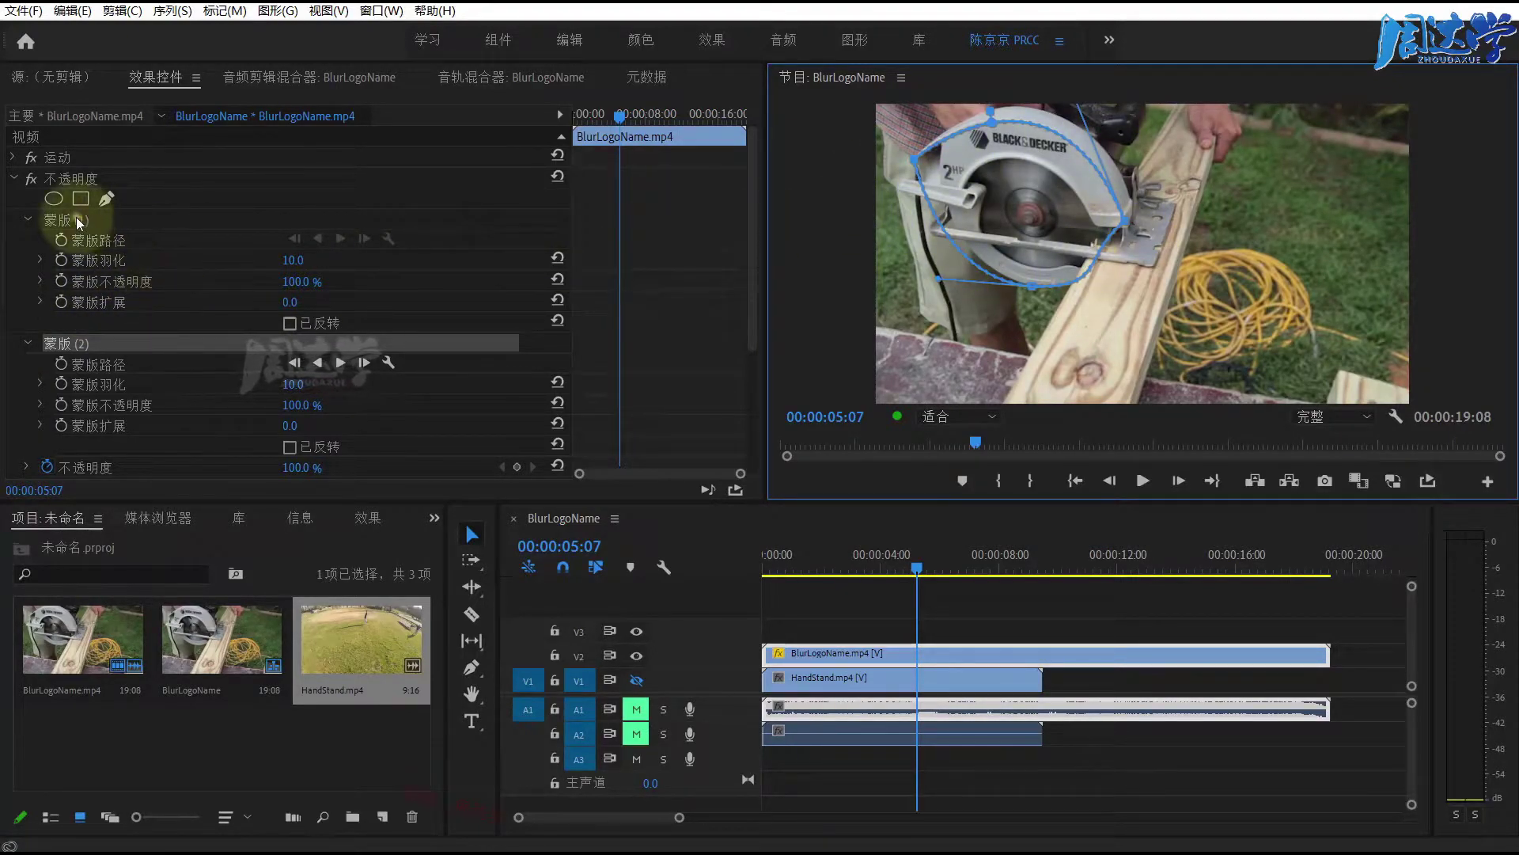
pyautogui.click(72, 342)
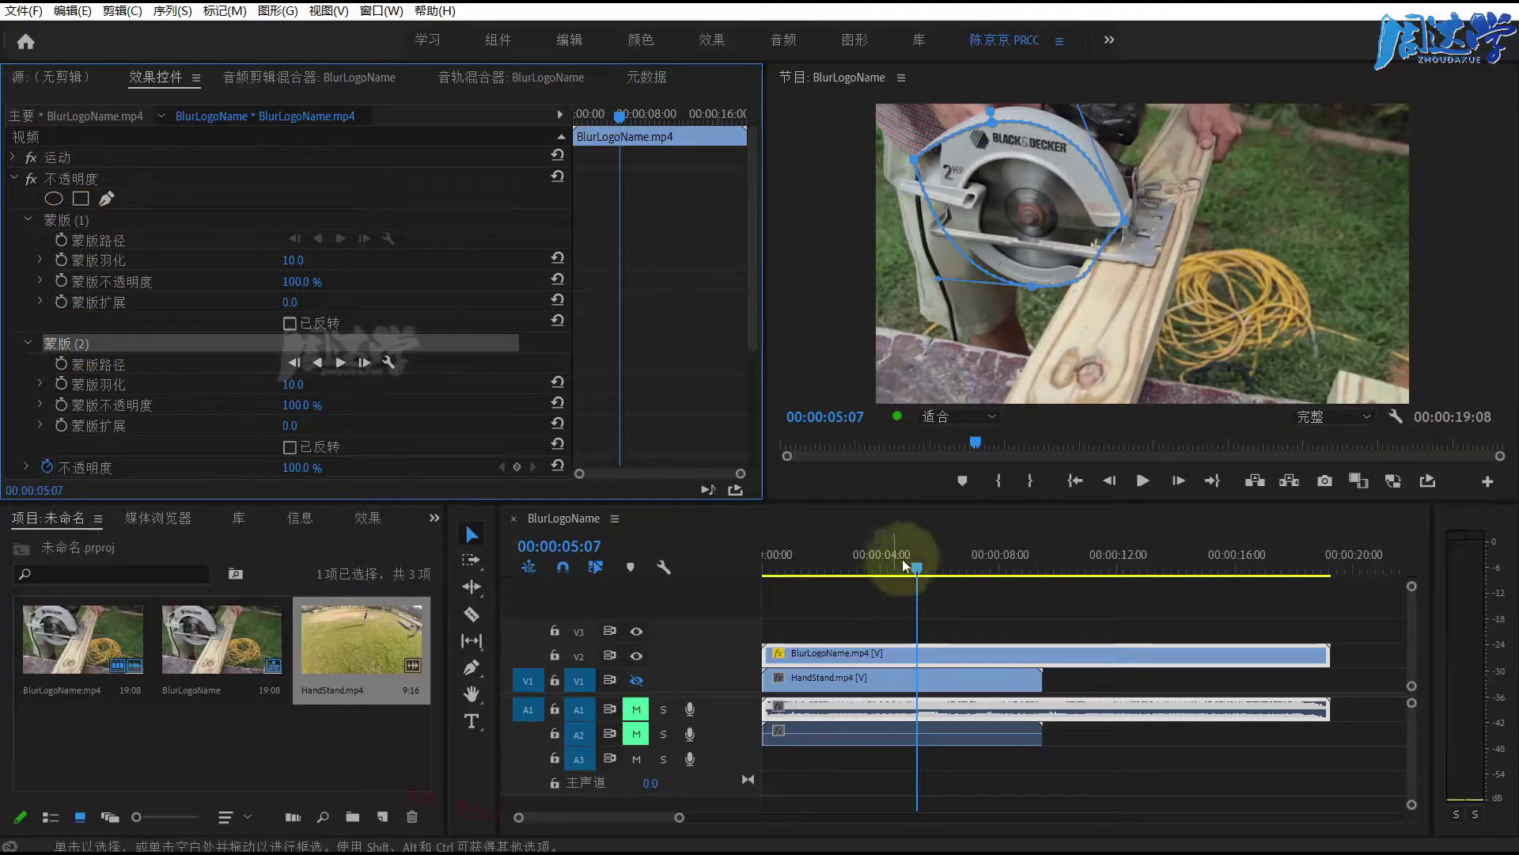
# Delete both existing masks from BlurLogoName.
pyautogui.click(79, 221)
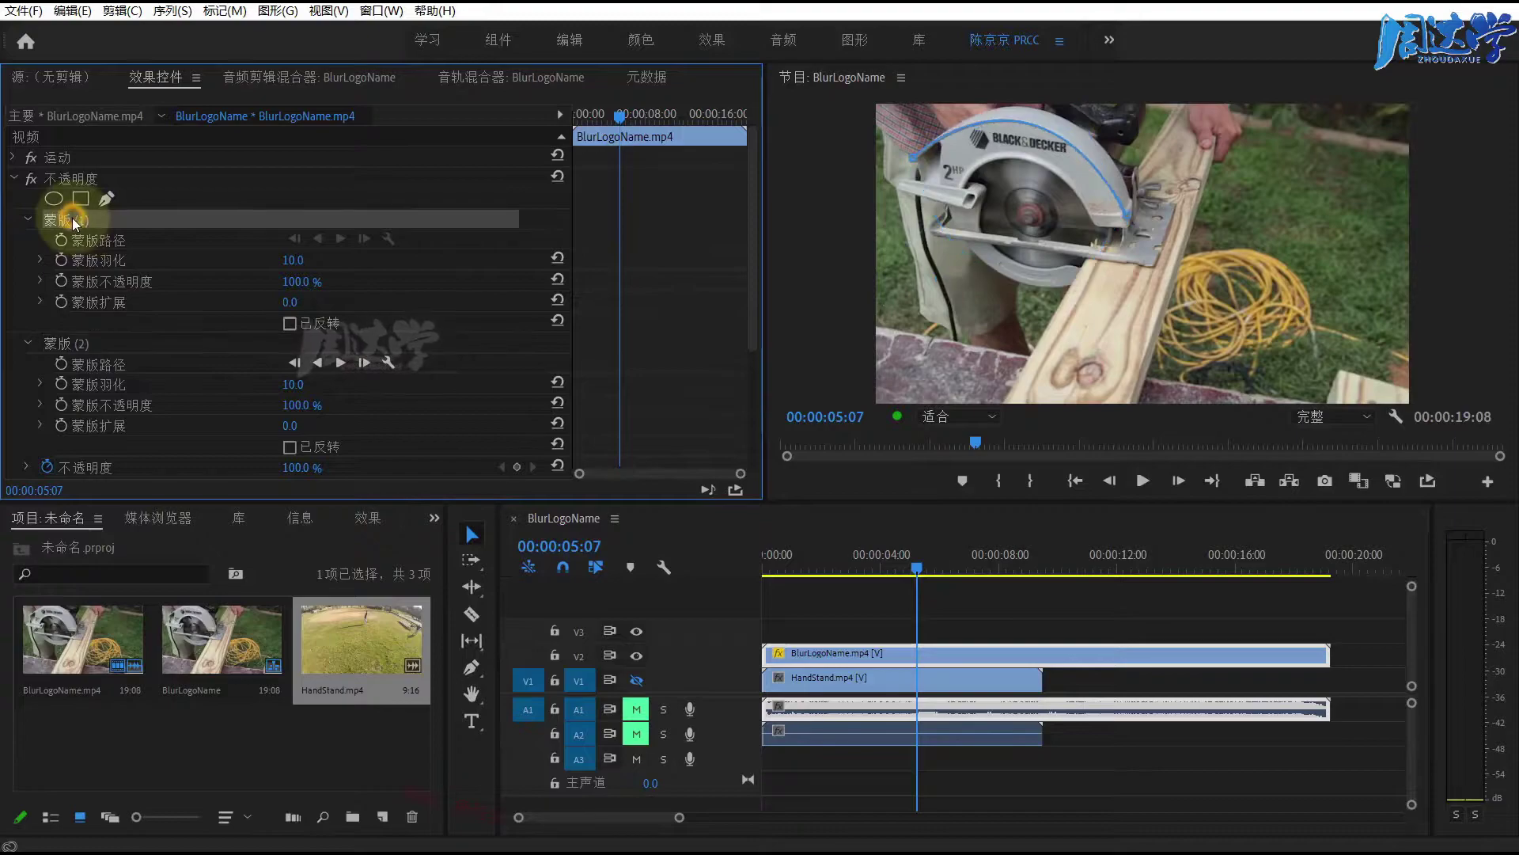
pyautogui.press('Delete')
pyautogui.click(74, 220)
pyautogui.press('Delete')
# Draw a new closed three-point pen mask around the circular saw.
pyautogui.click(108, 197)
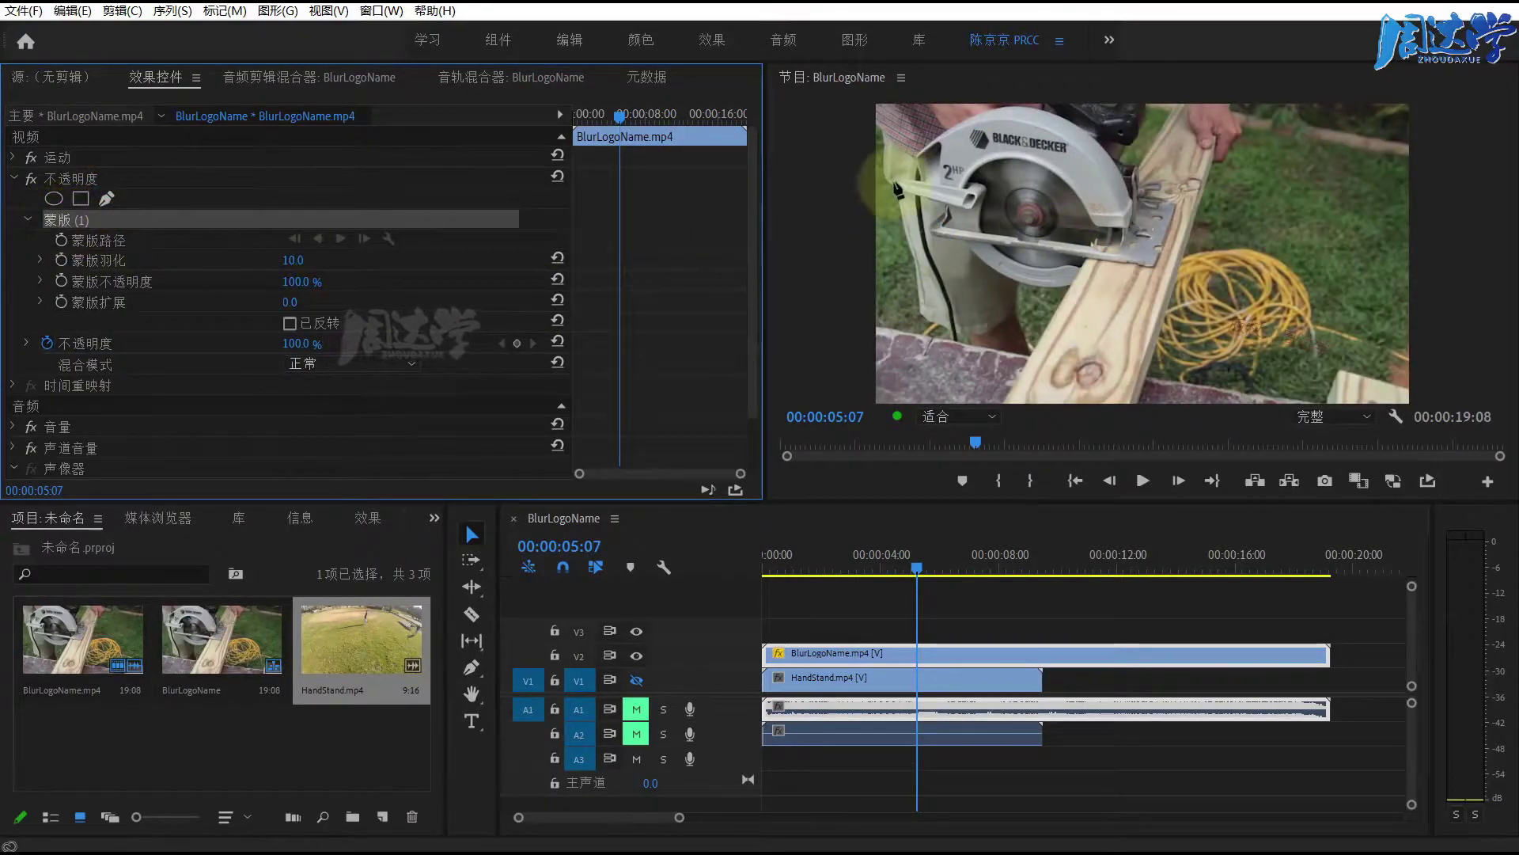
pyautogui.click(918, 157)
pyautogui.moveTo(1133, 225); pyautogui.dragTo(1182, 380)
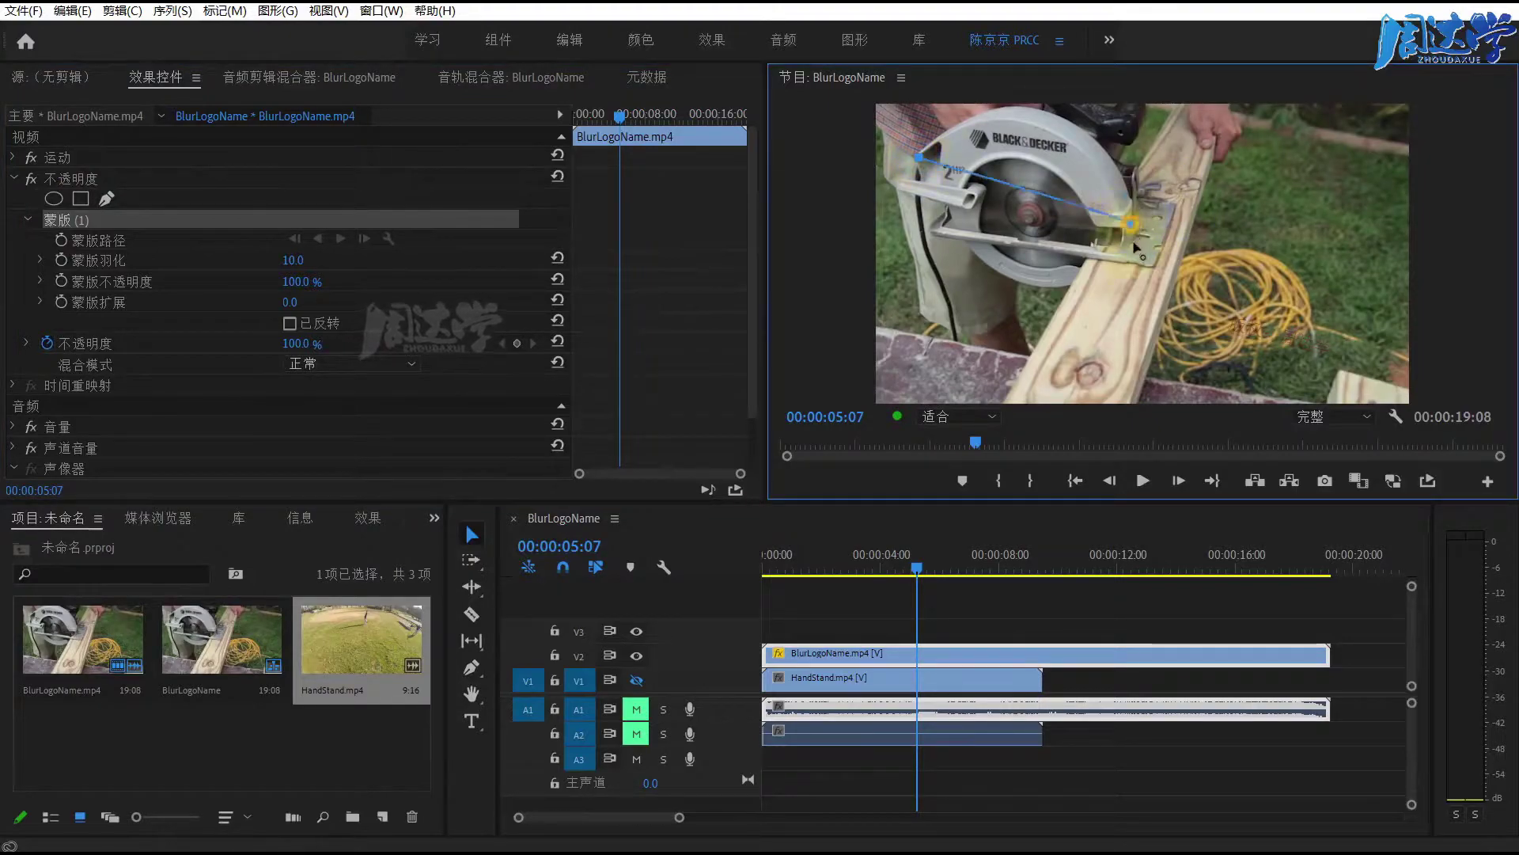
pyautogui.click(1027, 287)
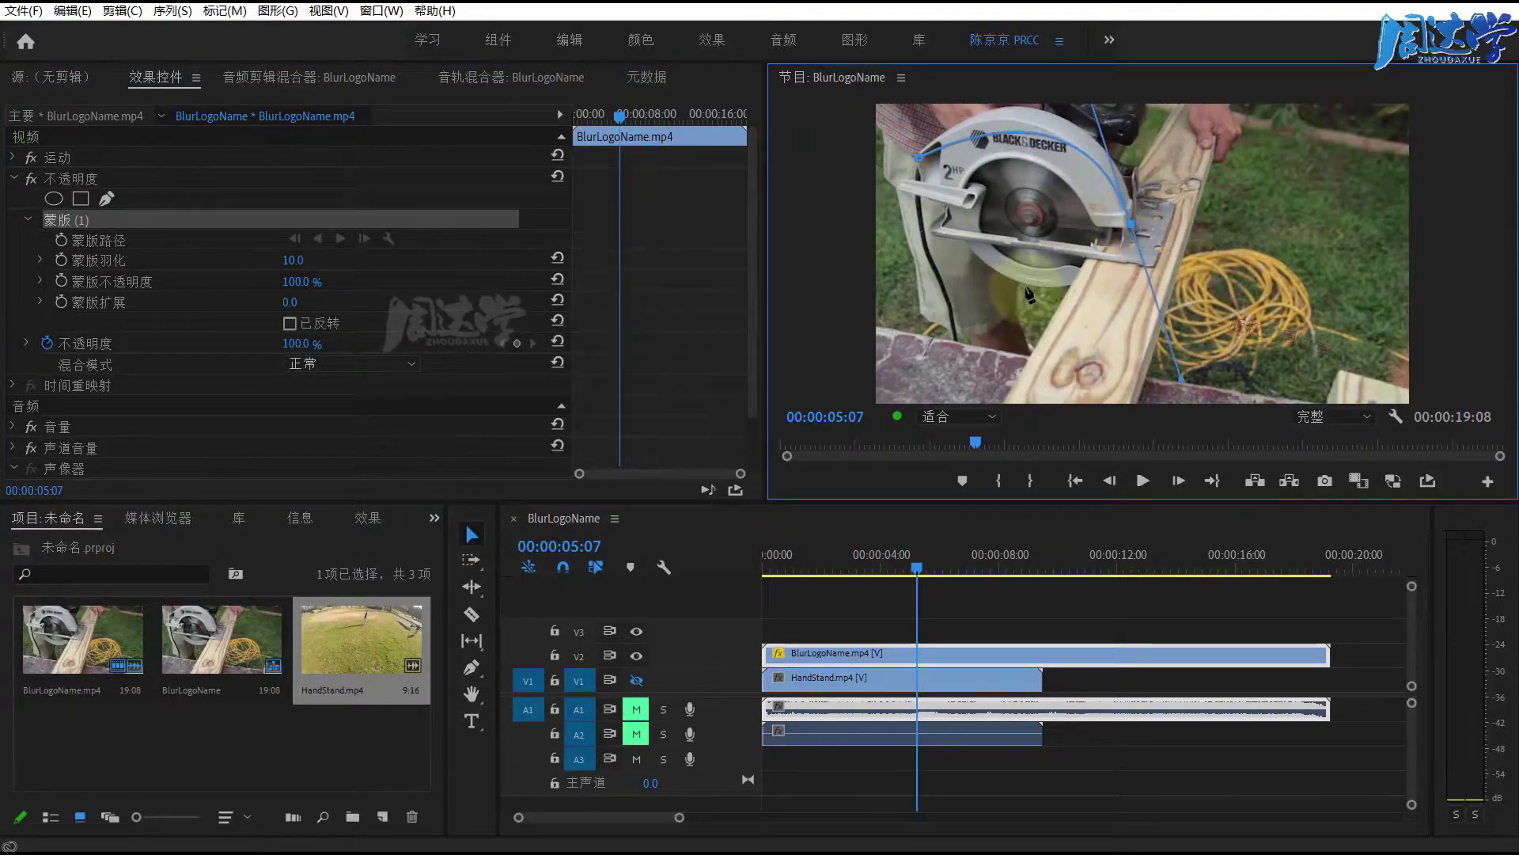
pyautogui.click(919, 159)
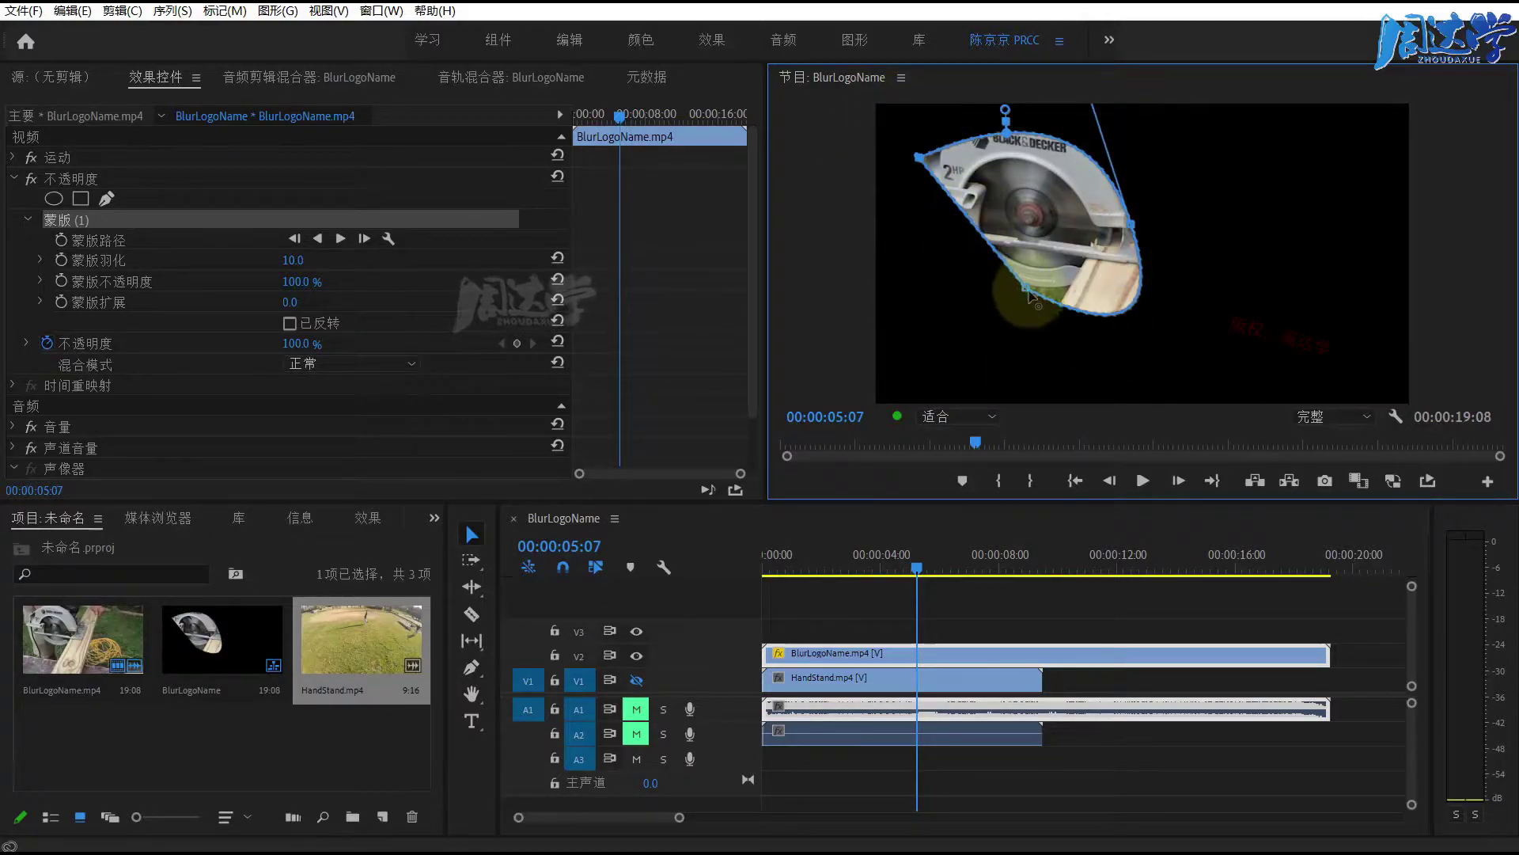
# Bend the mask's lower, right and left edges to hug the saw, undoing one reshape.
pyautogui.moveTo(1029, 296); pyautogui.dragTo(1160, 371)
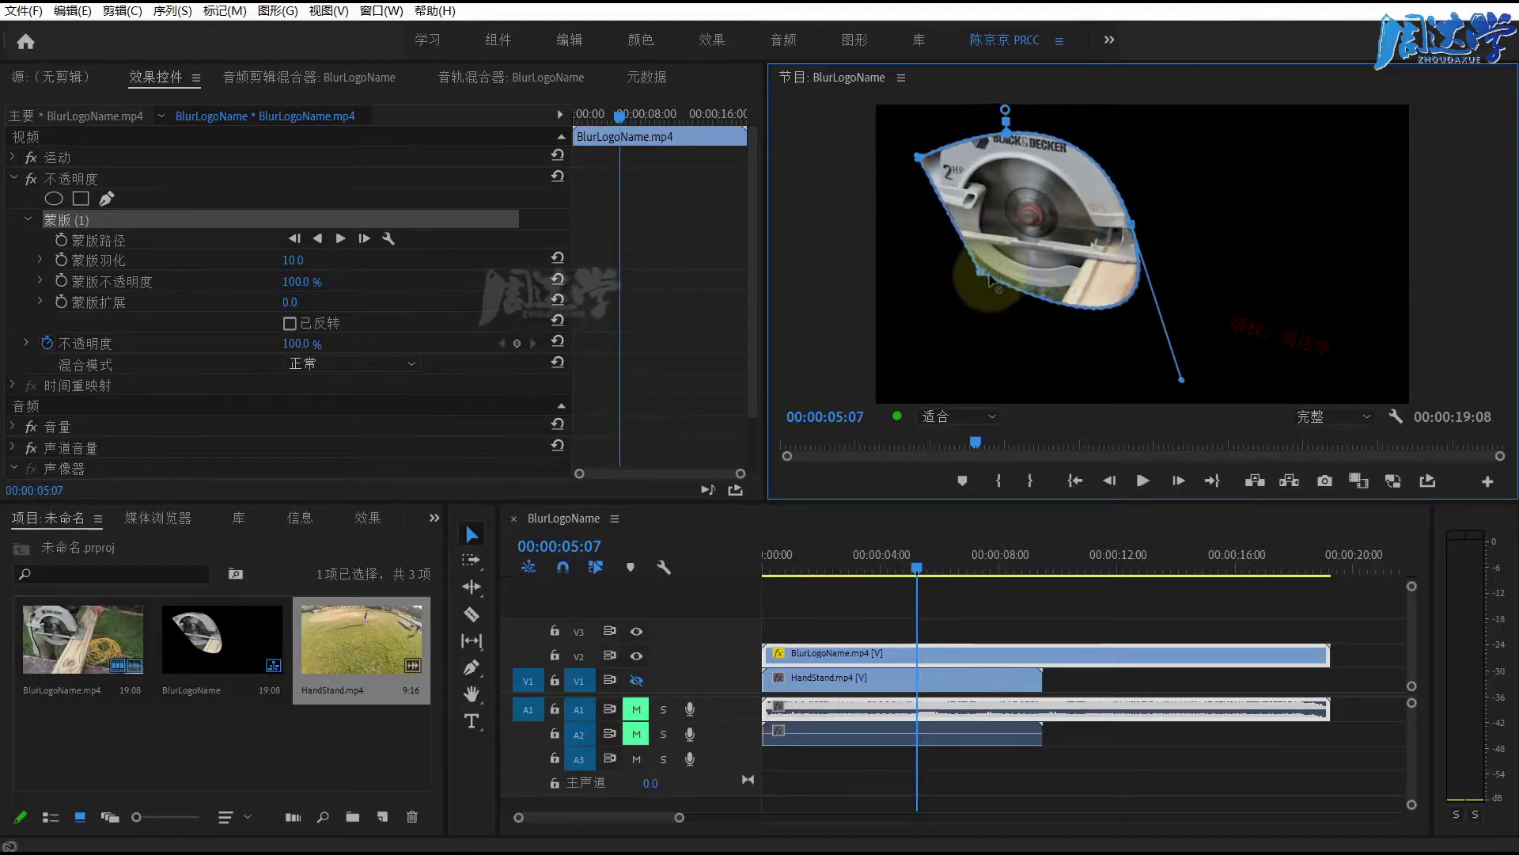
pyautogui.moveTo(1181, 386)
pyautogui.mouseDown()
pyautogui.moveTo(1258, 352)
pyautogui.moveTo(1234, 346)
pyautogui.mouseUp()
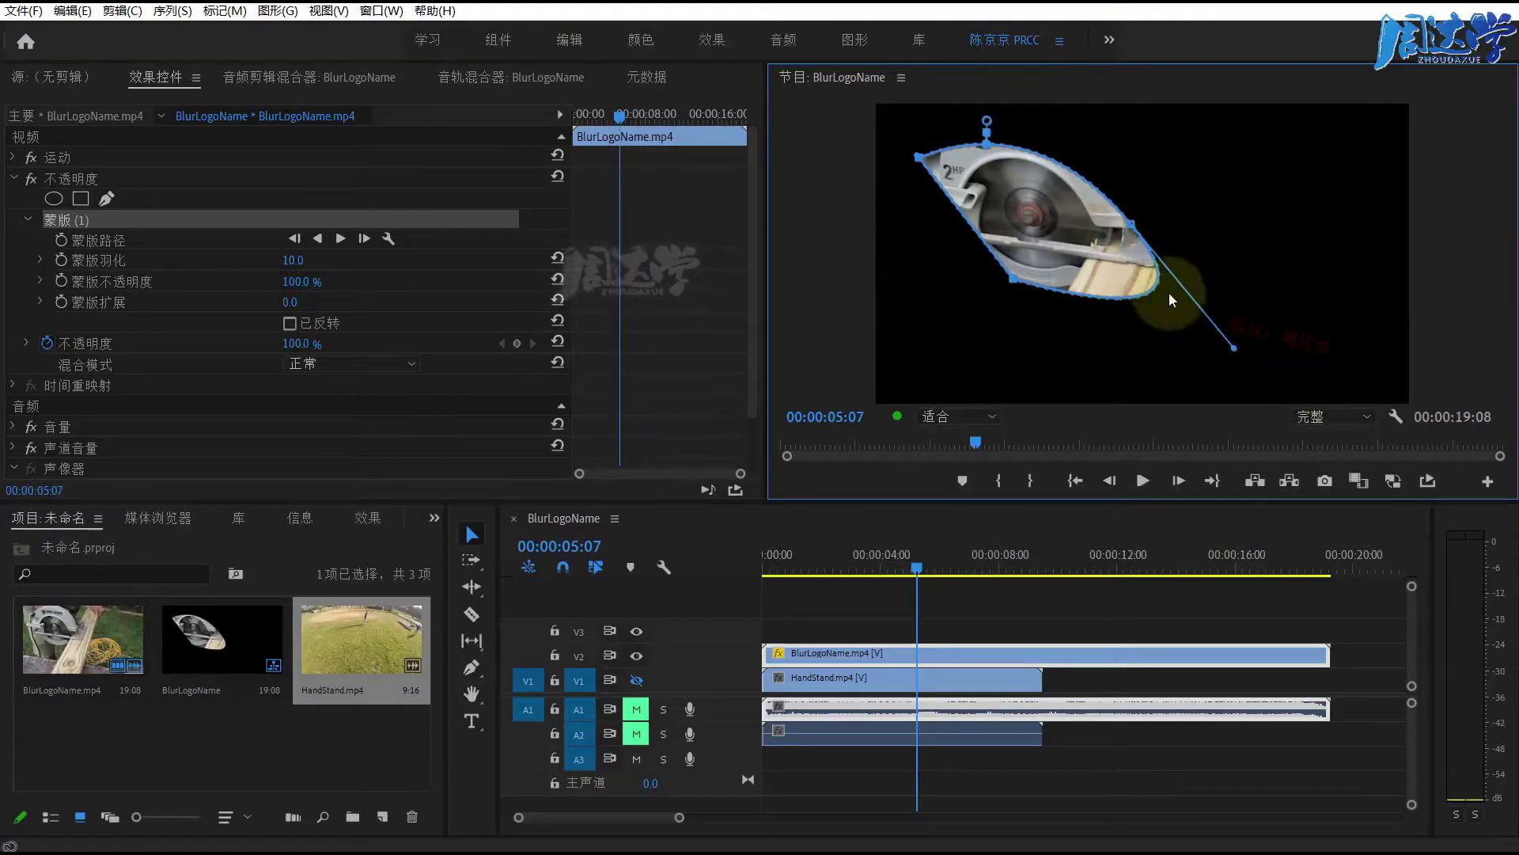
pyautogui.hotkey('ctrl', 'z')
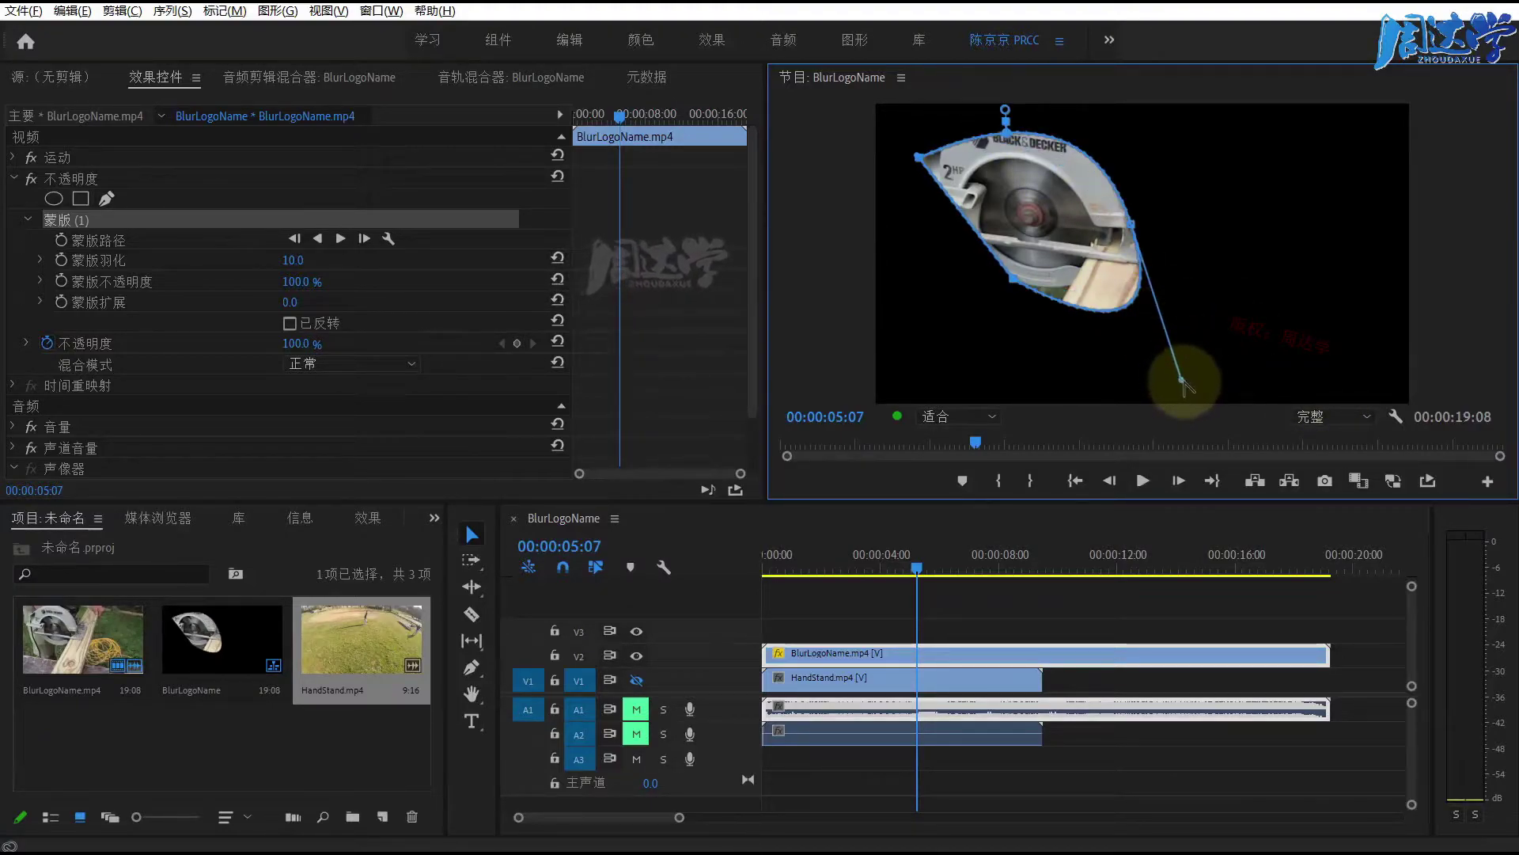
pyautogui.moveTo(1182, 379); pyautogui.dragTo(1100, 316)
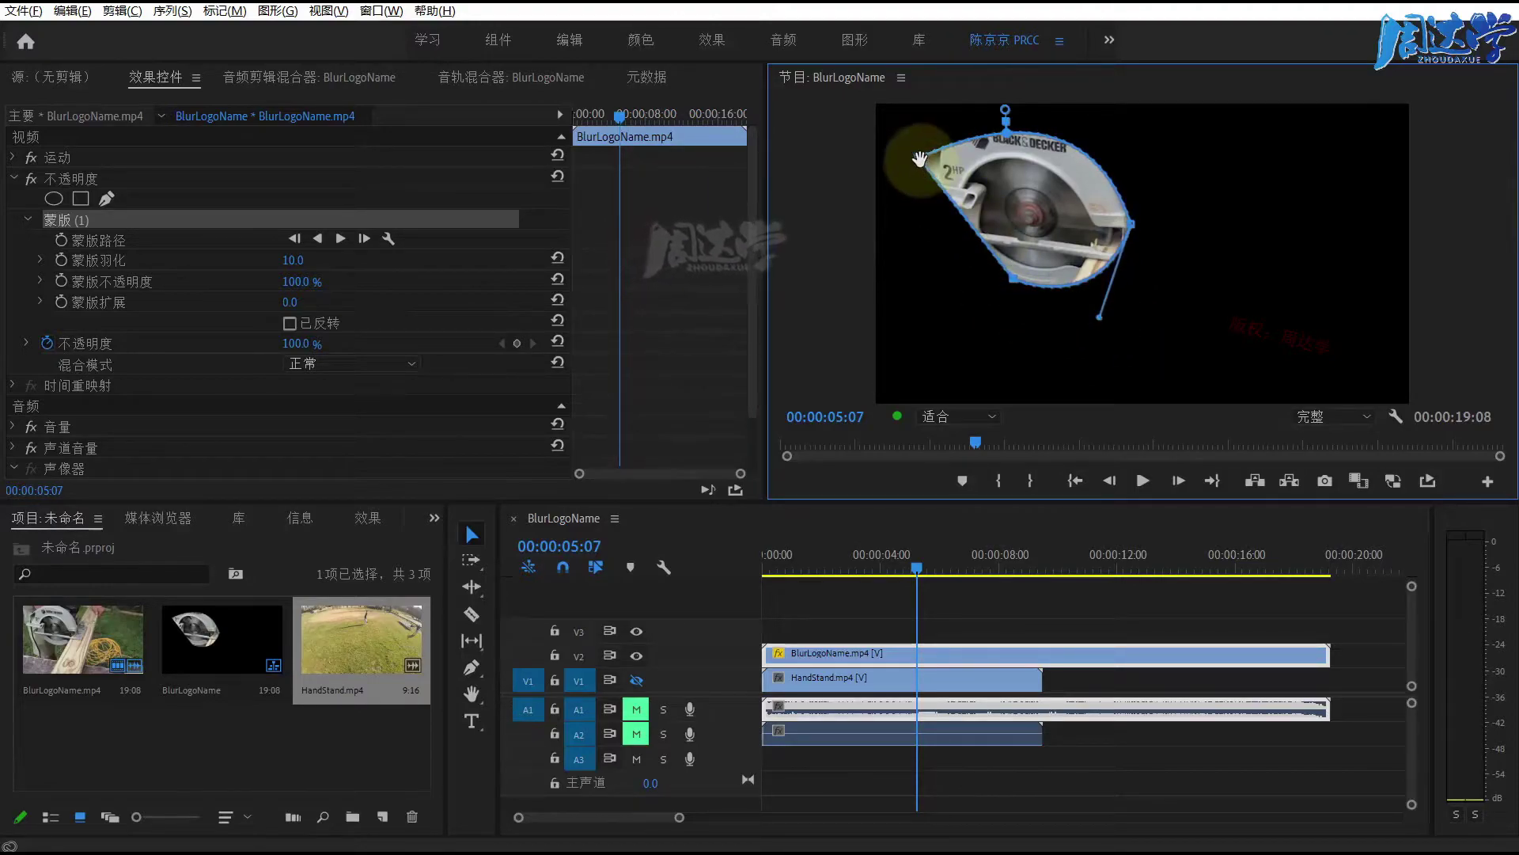
pyautogui.moveTo(918, 157)
pyautogui.mouseDown()
pyautogui.moveTo(901, 257)
pyautogui.moveTo(975, 290)
pyautogui.mouseUp()
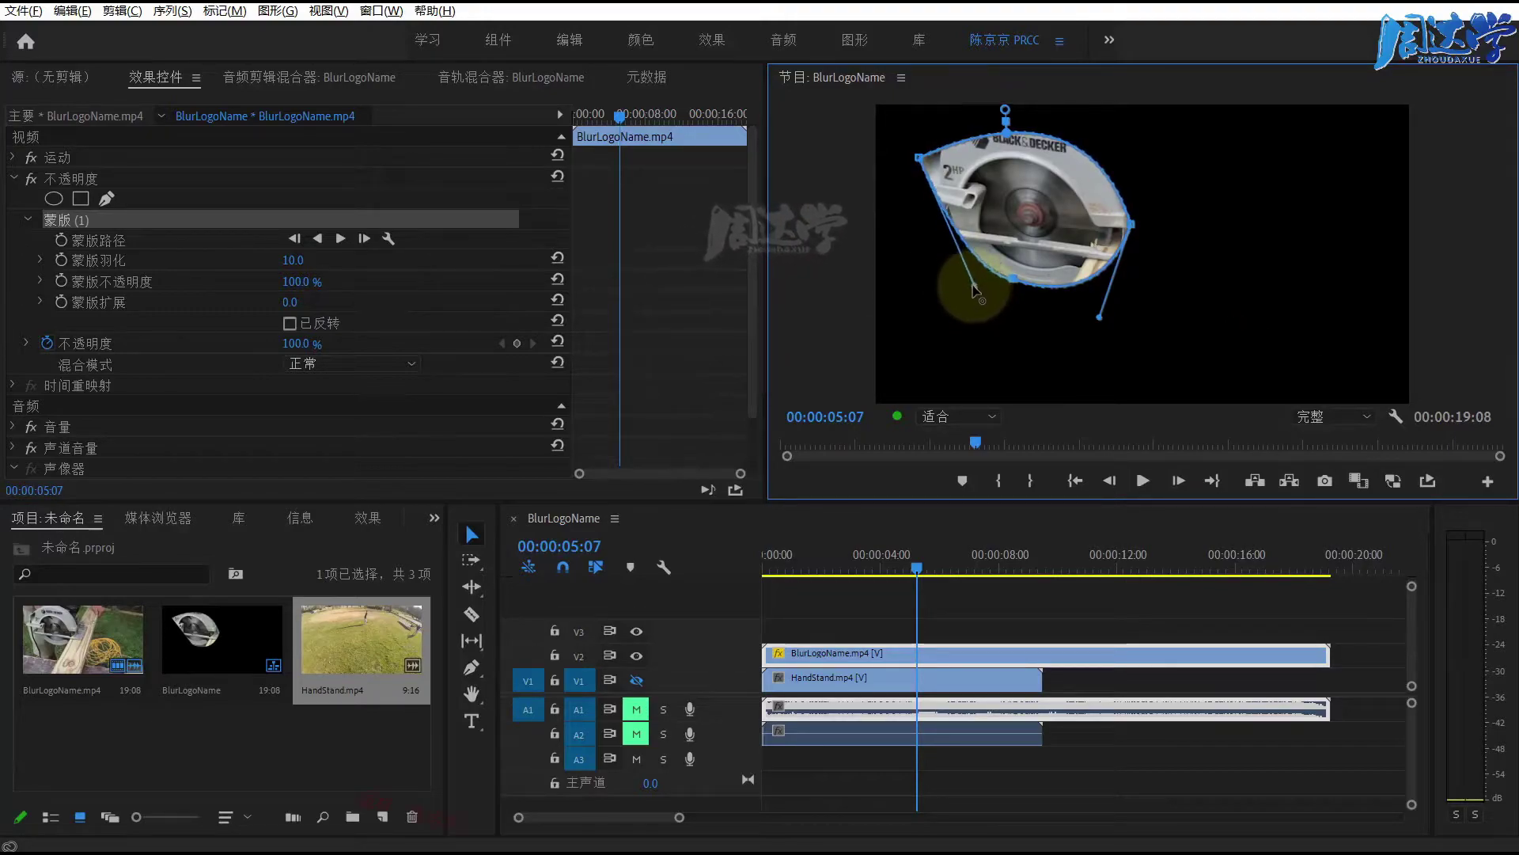
# Fine-tune the top-left, bottom and left curves to fit the saw, then select the mask.
pyautogui.moveTo(922, 157); pyautogui.dragTo(953, 99)
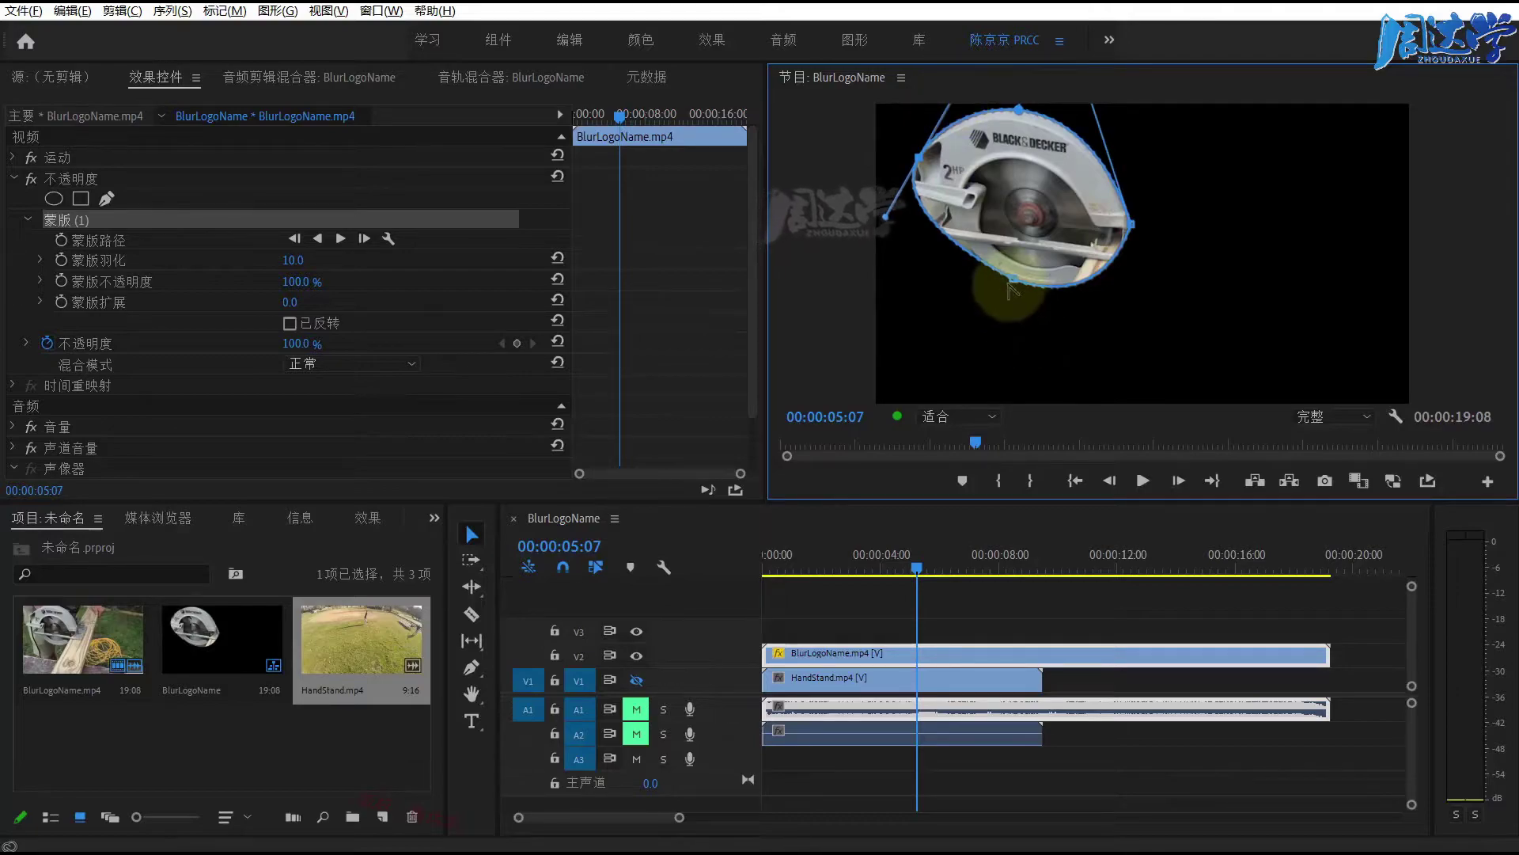
pyautogui.moveTo(1013, 279)
pyautogui.mouseDown()
pyautogui.moveTo(995, 310)
pyautogui.moveTo(1029, 284)
pyautogui.mouseUp()
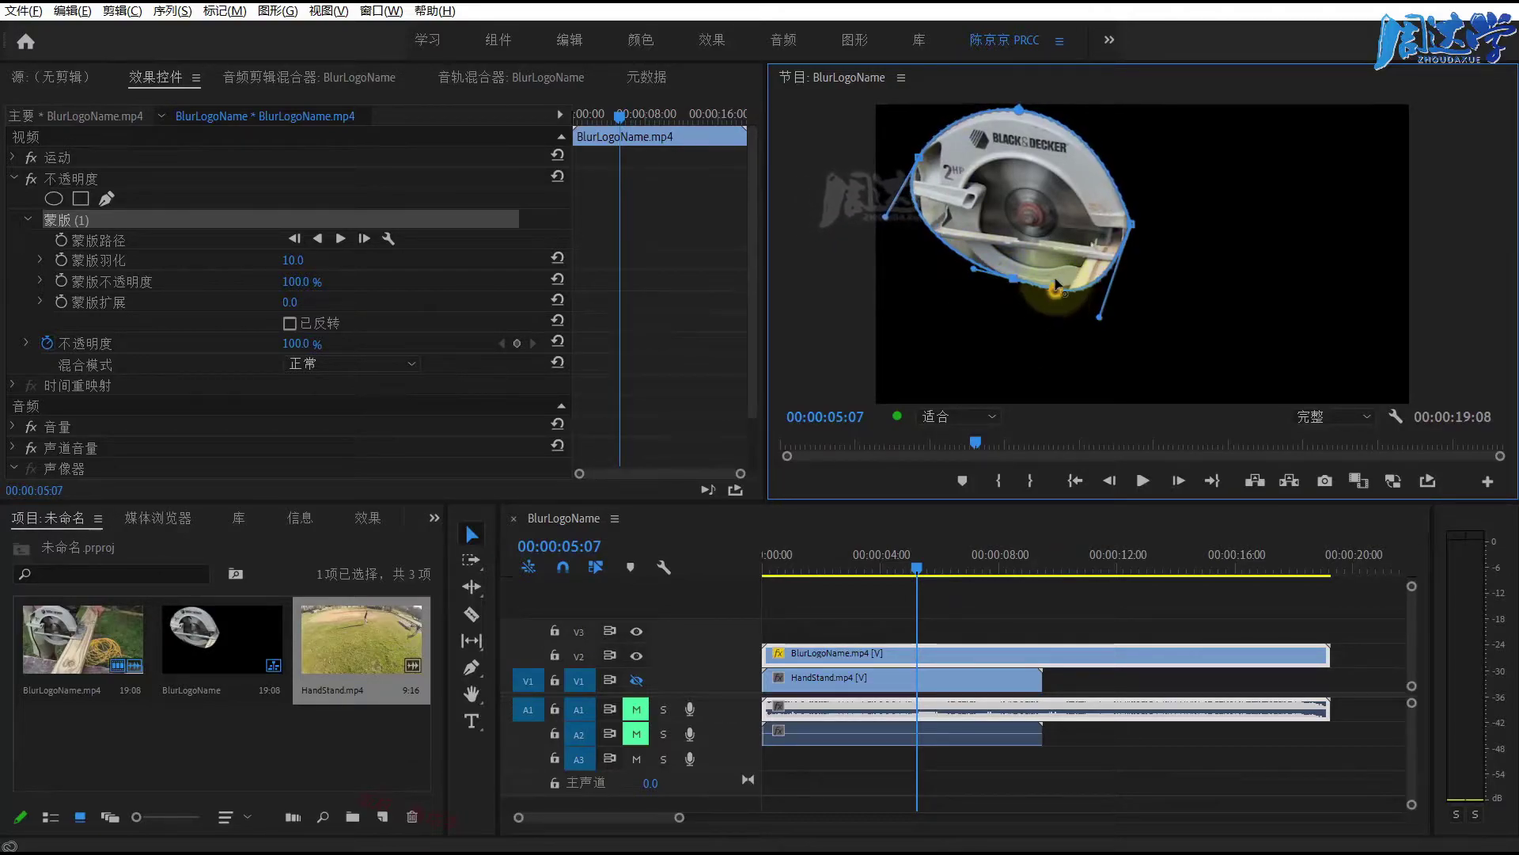
pyautogui.moveTo(1029, 283); pyautogui.dragTo(1084, 295)
pyautogui.click(888, 220)
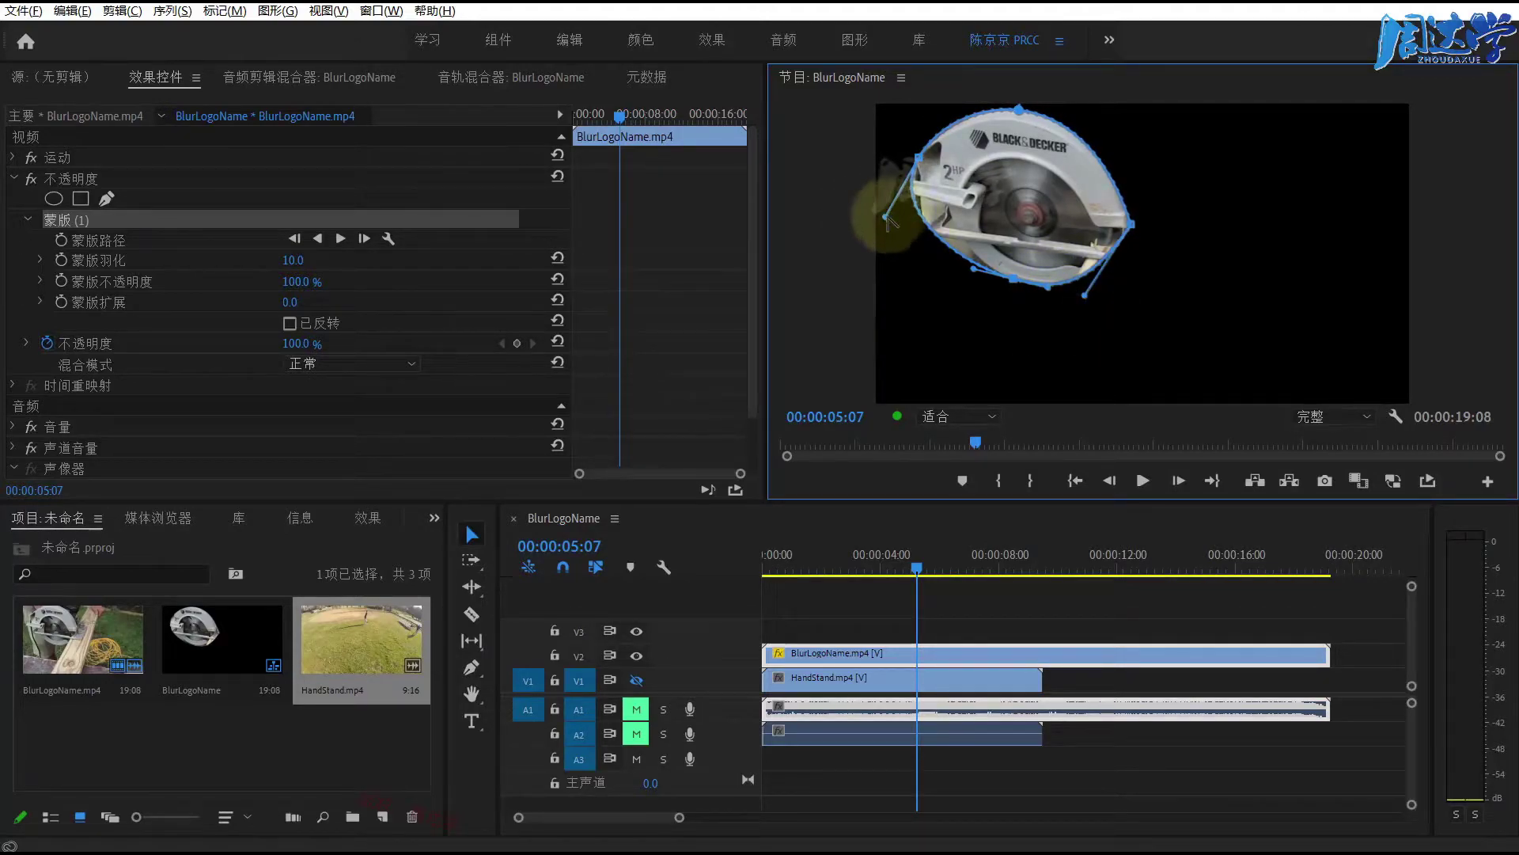
pyautogui.moveTo(888, 220); pyautogui.dragTo(910, 228)
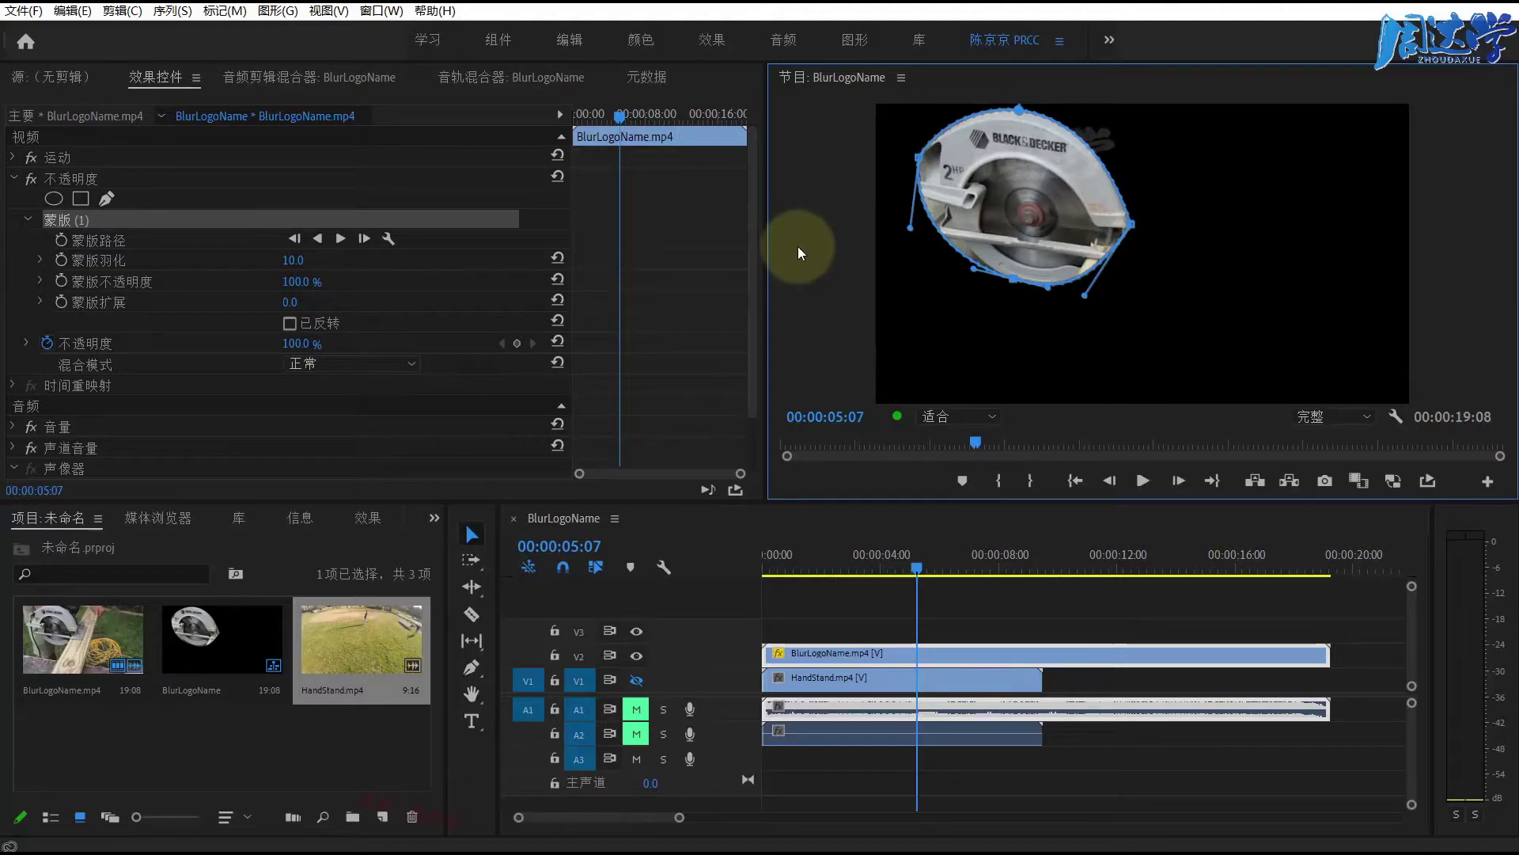
pyautogui.click(63, 214)
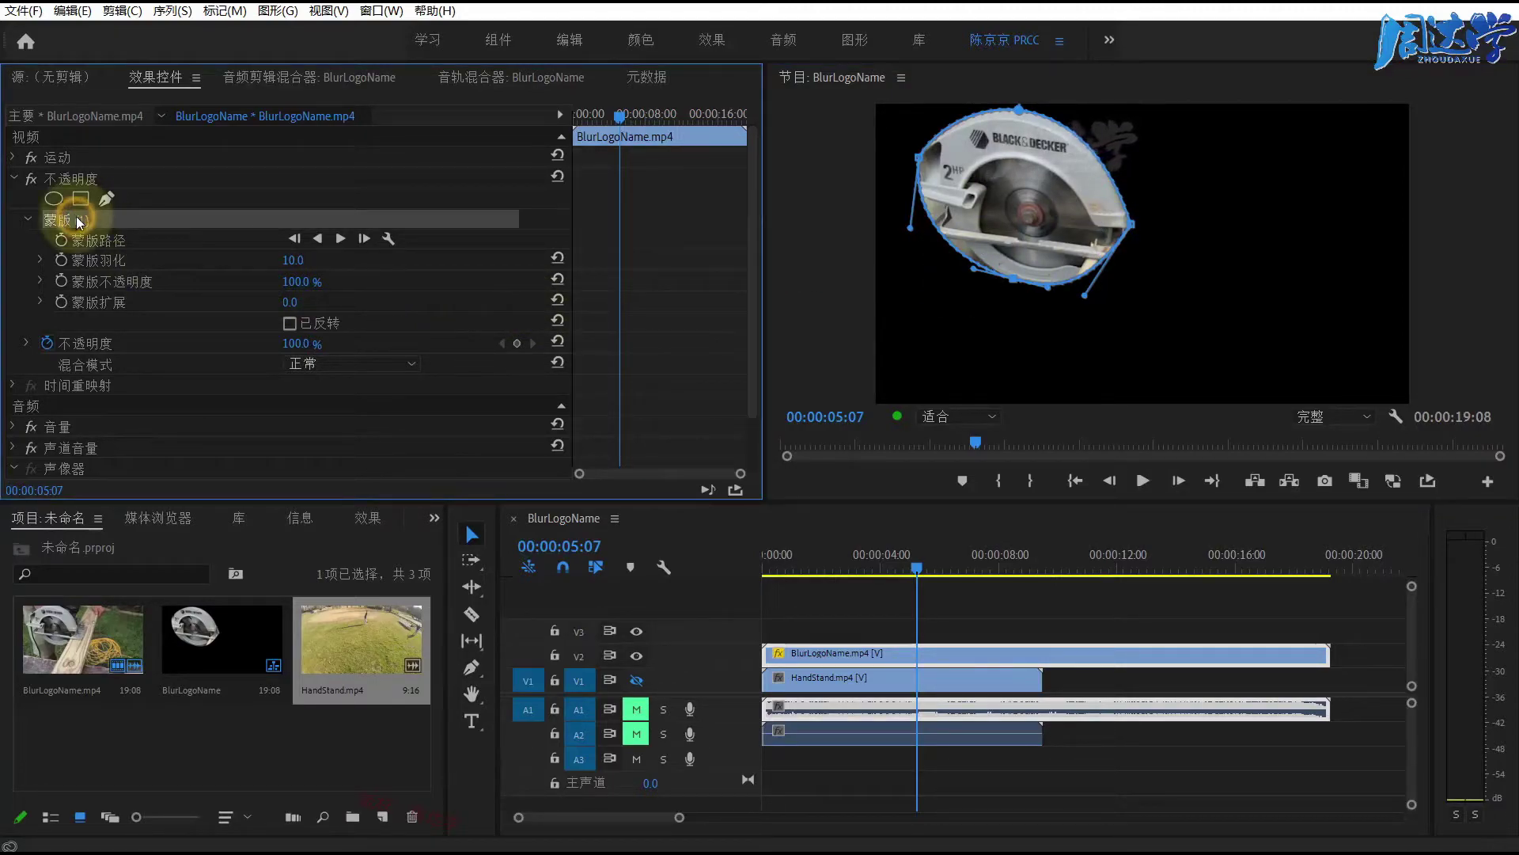
# Delete the saw mask, zoom the preview to 25%, and begin a new pen opacity mask.
pyautogui.press('Delete')
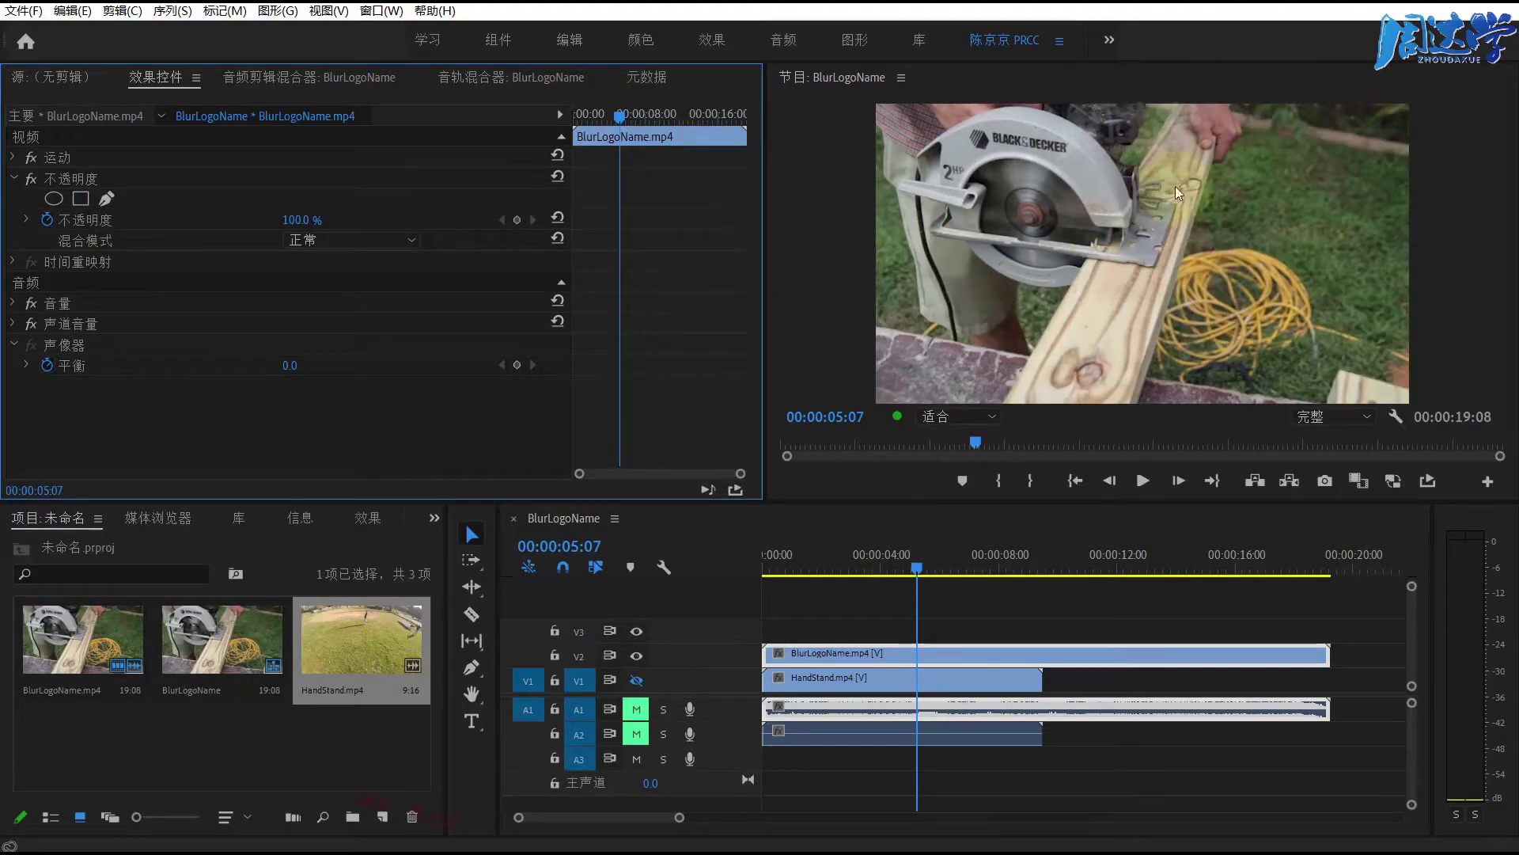
pyautogui.click(888, 653)
pyautogui.click(973, 417)
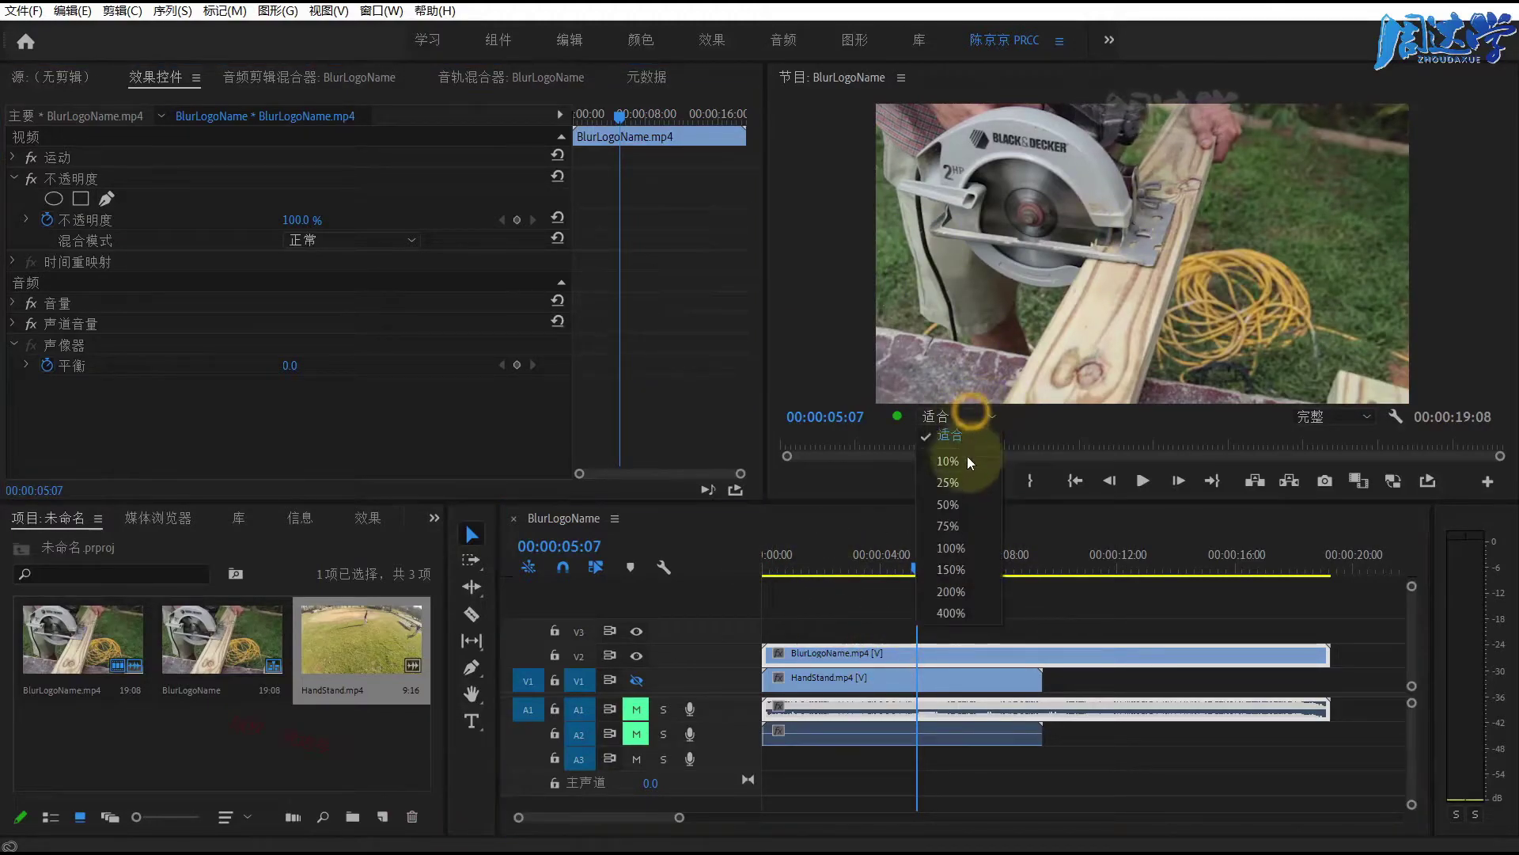
pyautogui.click(964, 467)
pyautogui.click(106, 190)
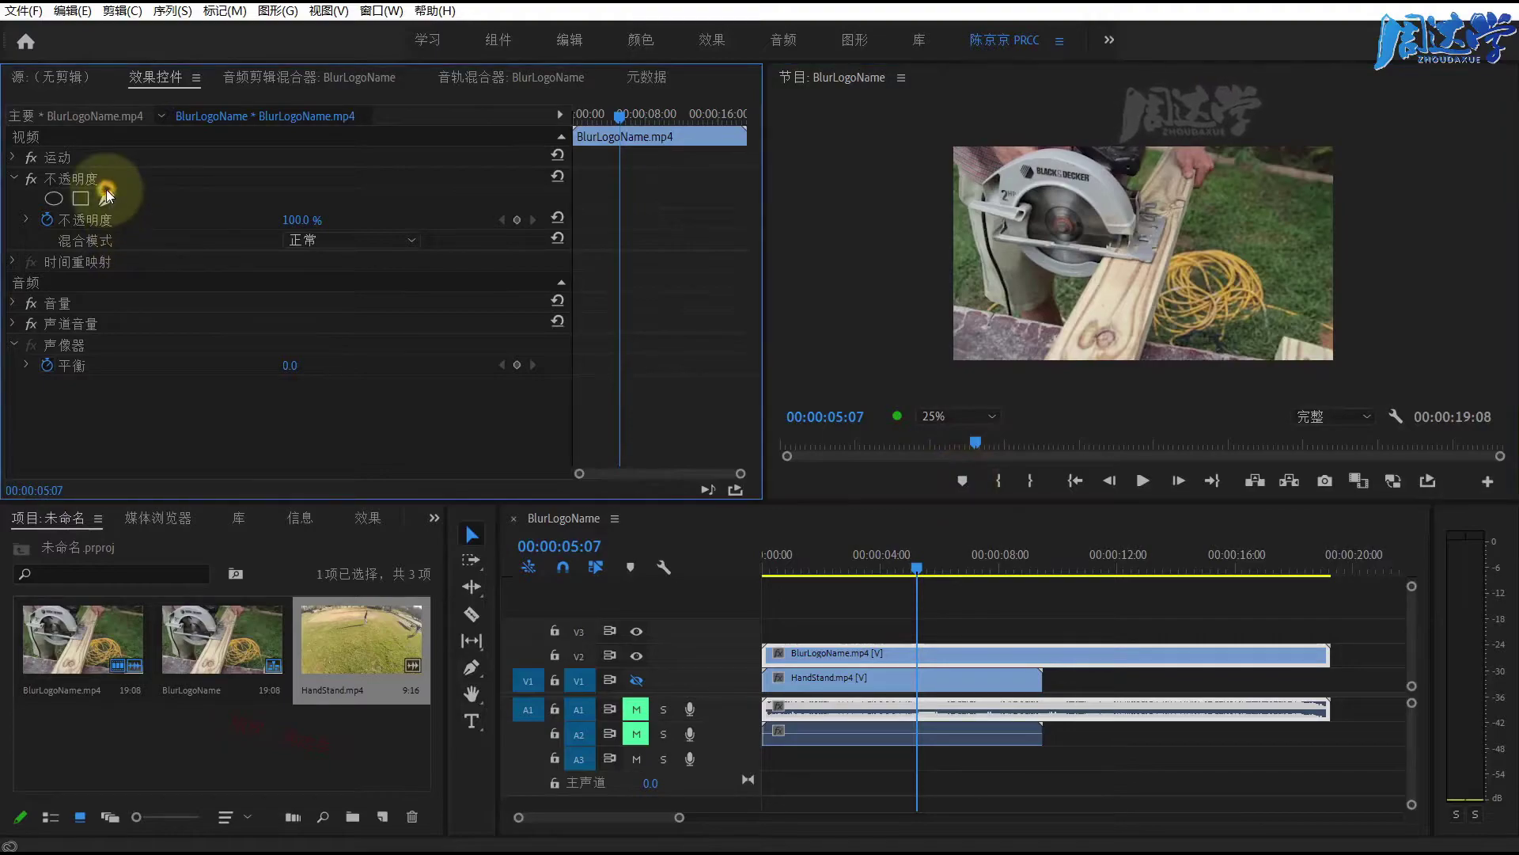
pyautogui.click(1236, 125)
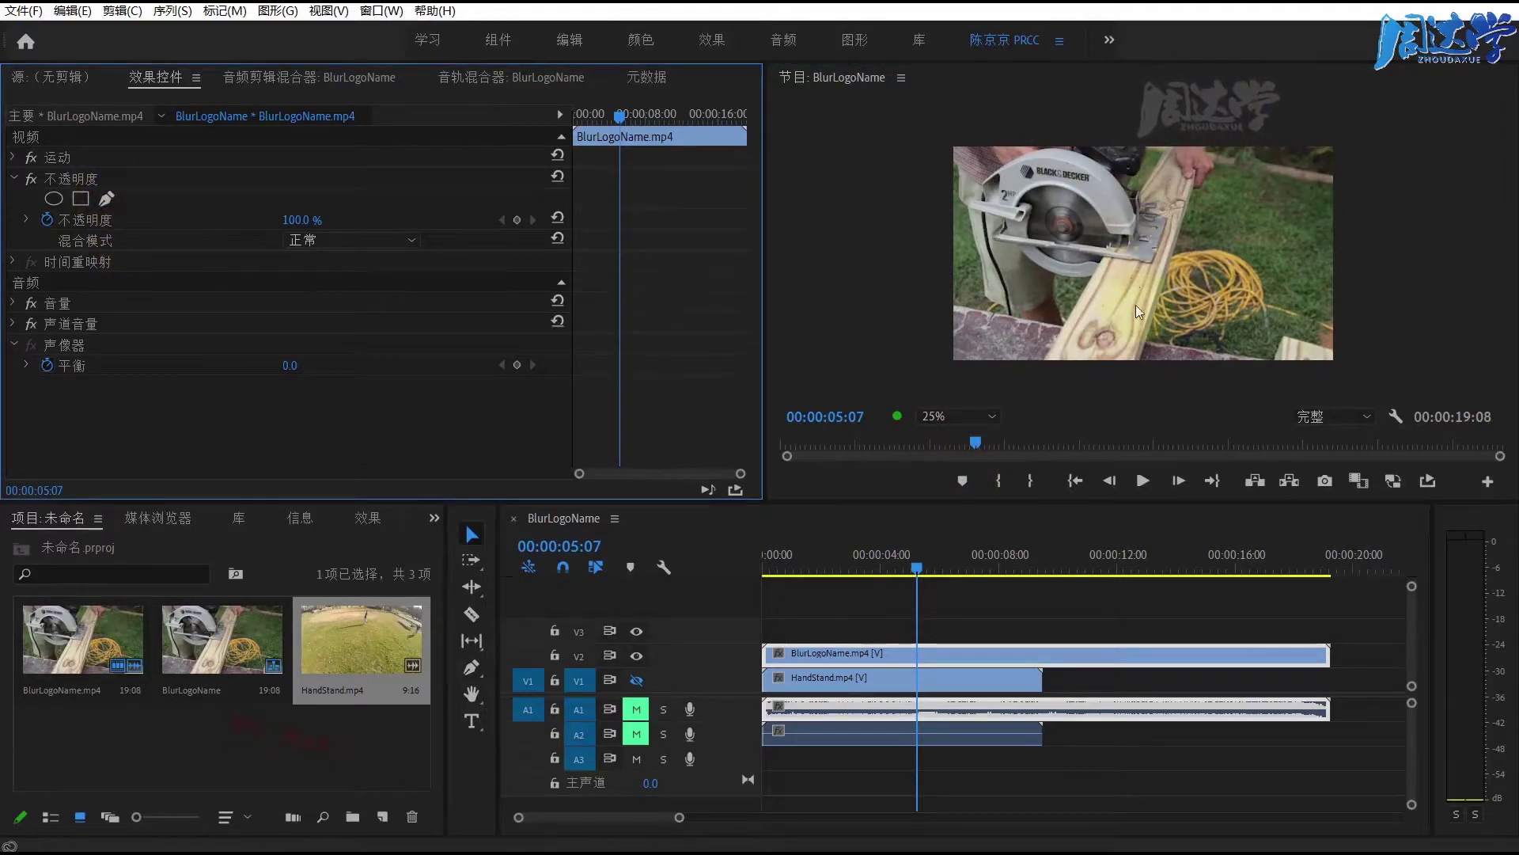
# Draw a closed pen mask, drag its lower corner into a downward triangle, then add Mask (2).
pyautogui.click(108, 198)
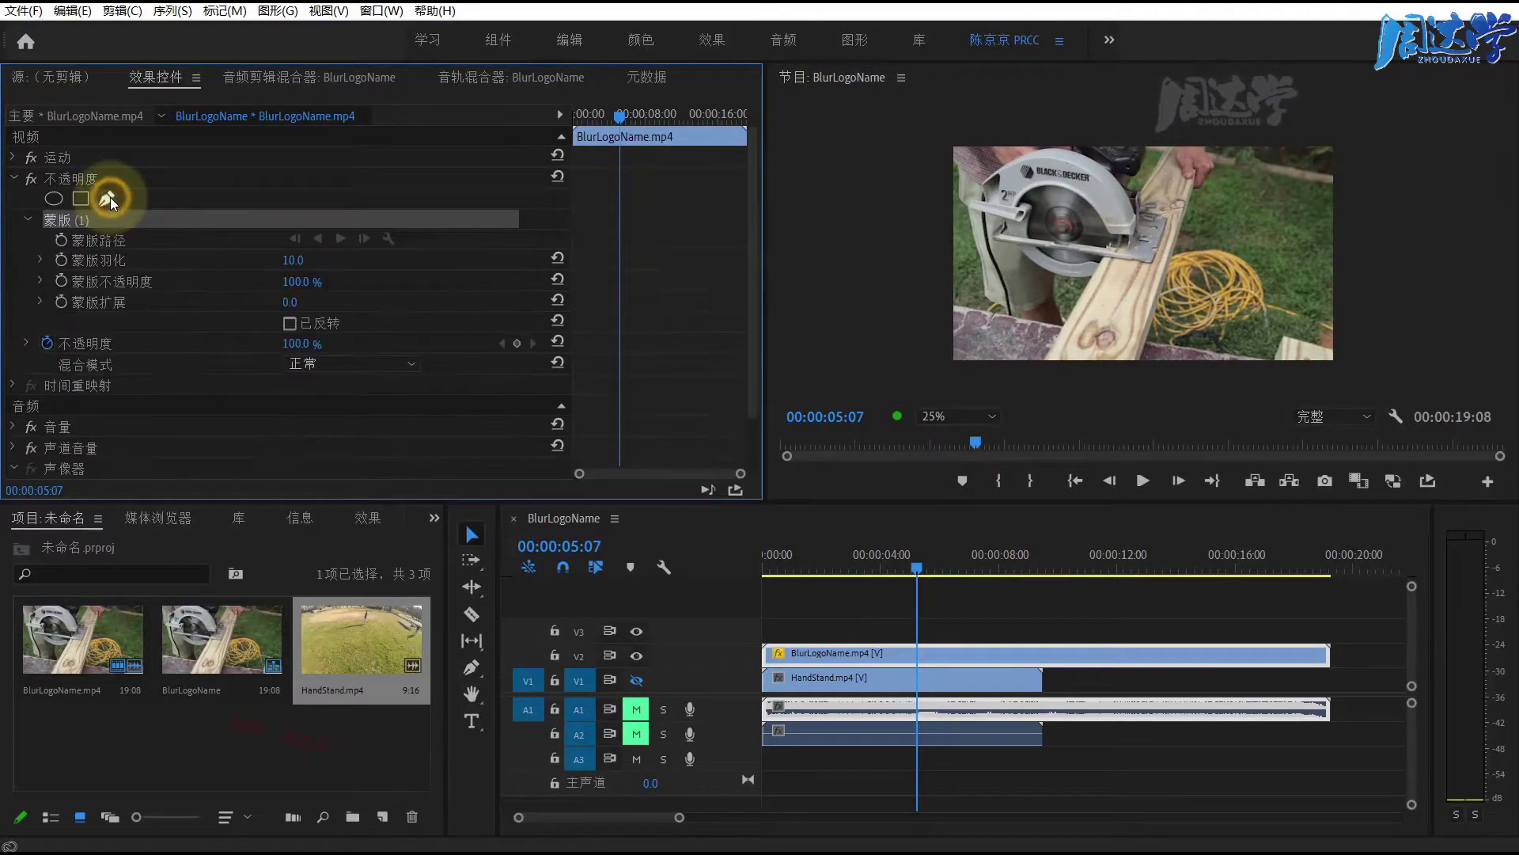
pyautogui.click(1124, 420)
pyautogui.click(1226, 114)
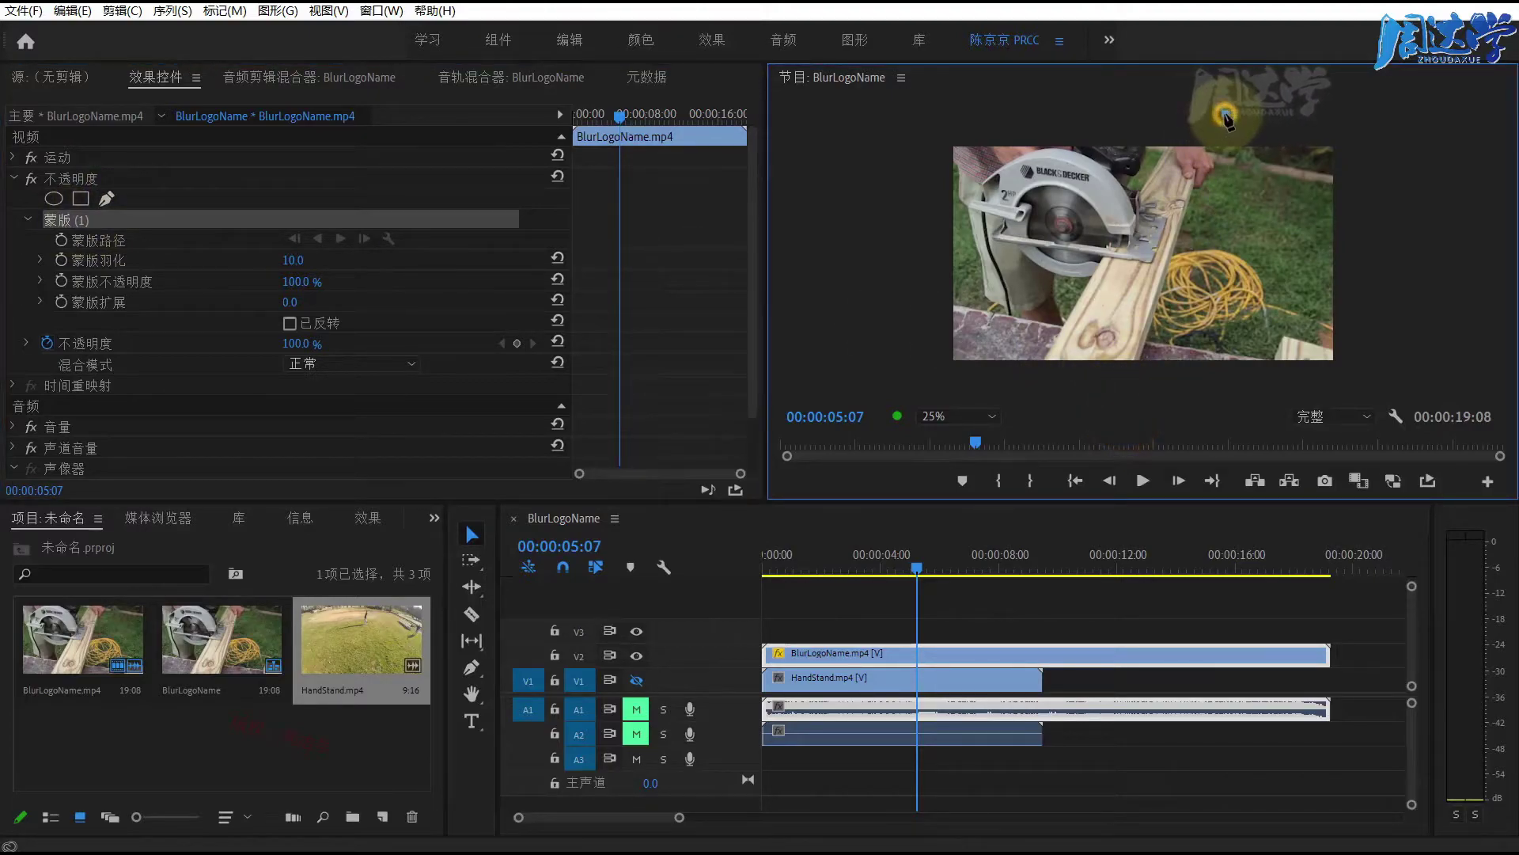
pyautogui.click(915, 113)
pyautogui.click(881, 384)
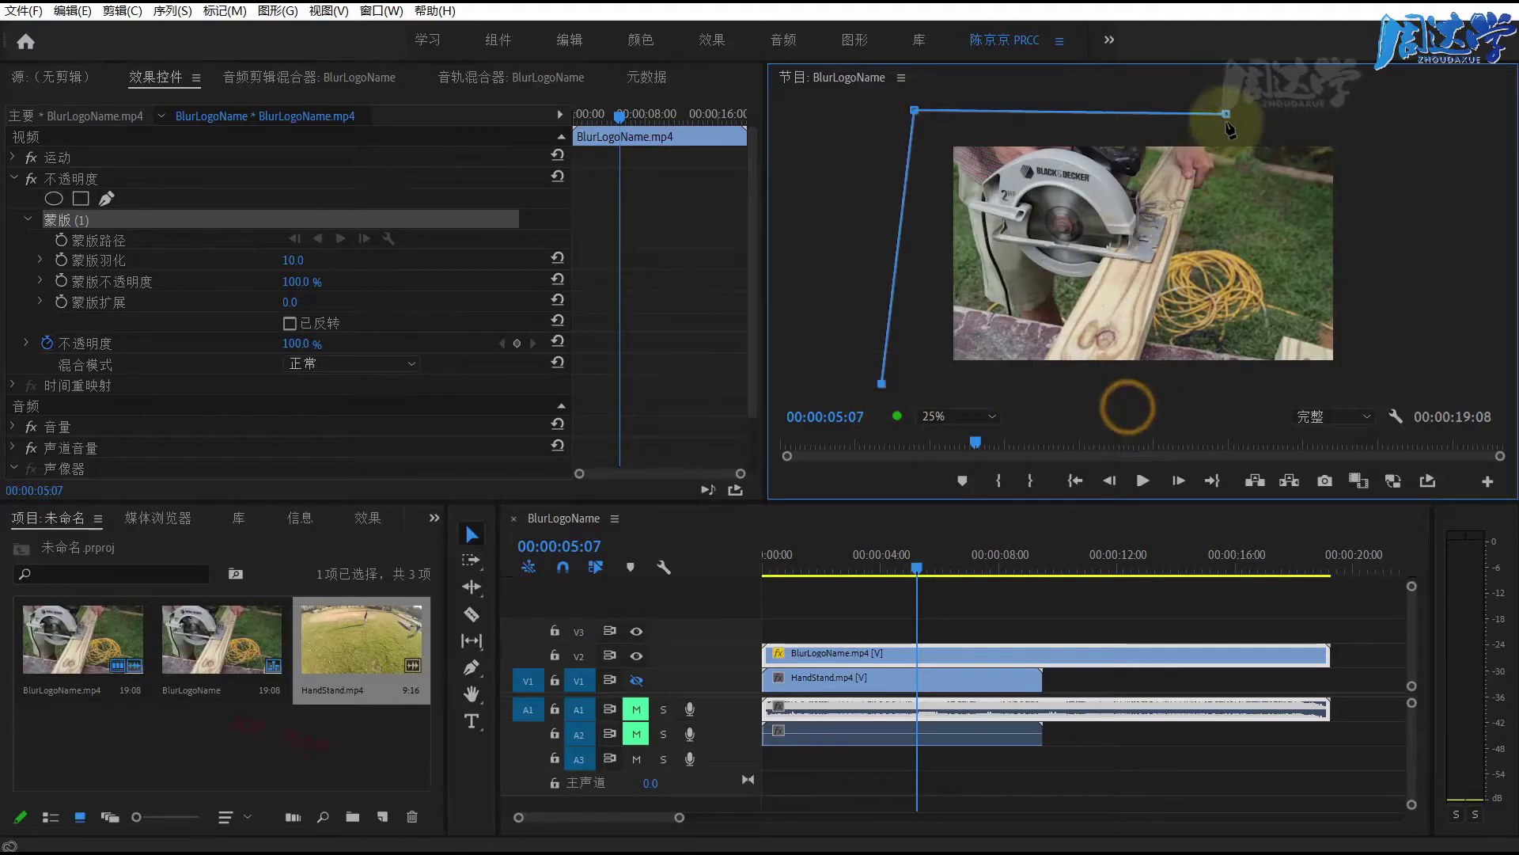
pyautogui.click(1226, 114)
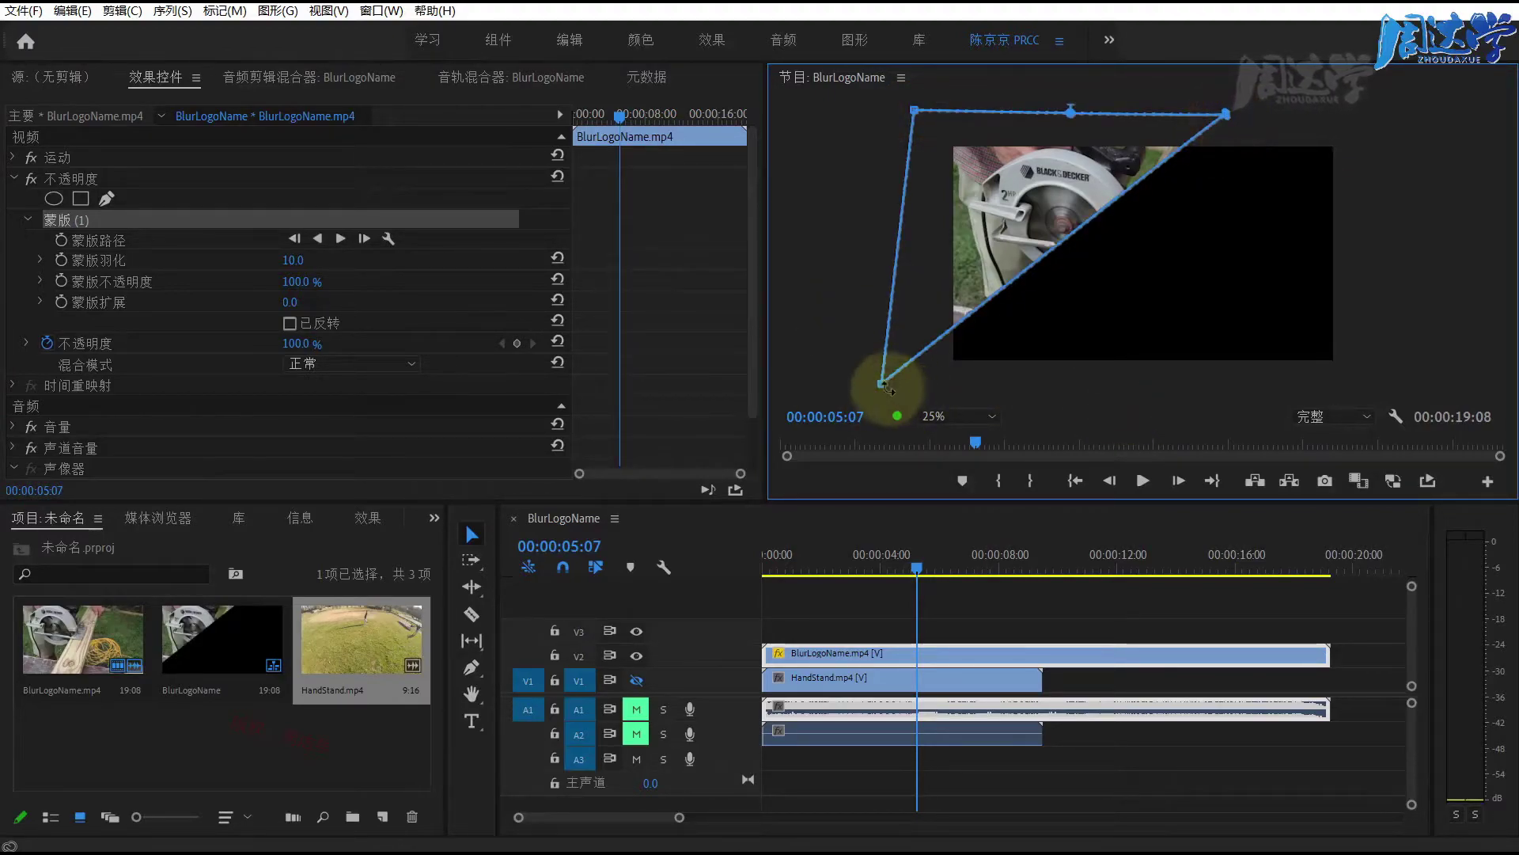
pyautogui.moveTo(882, 384); pyautogui.dragTo(1078, 402)
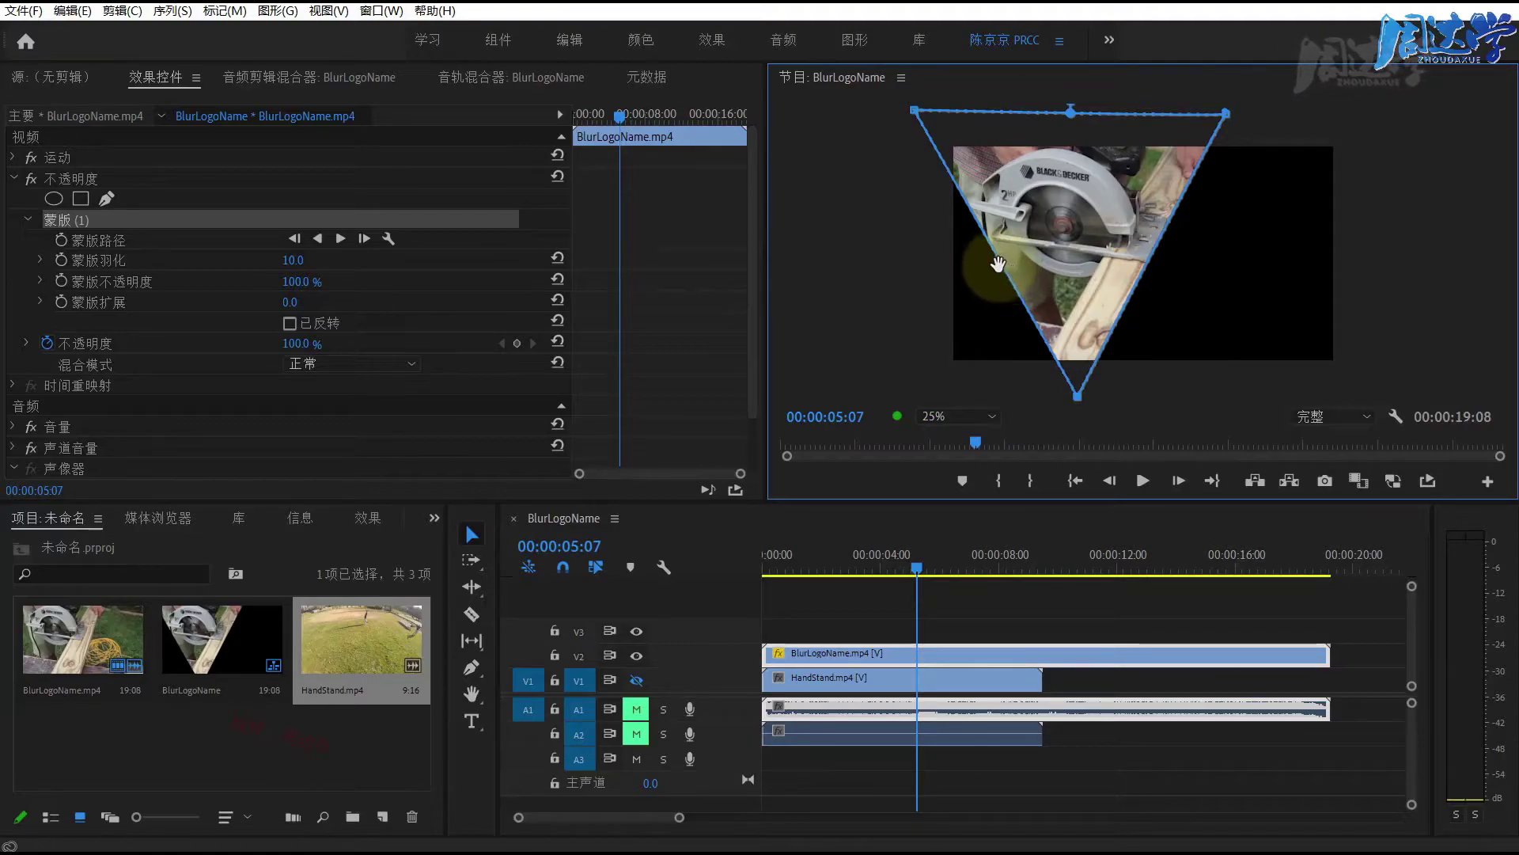
pyautogui.click(105, 200)
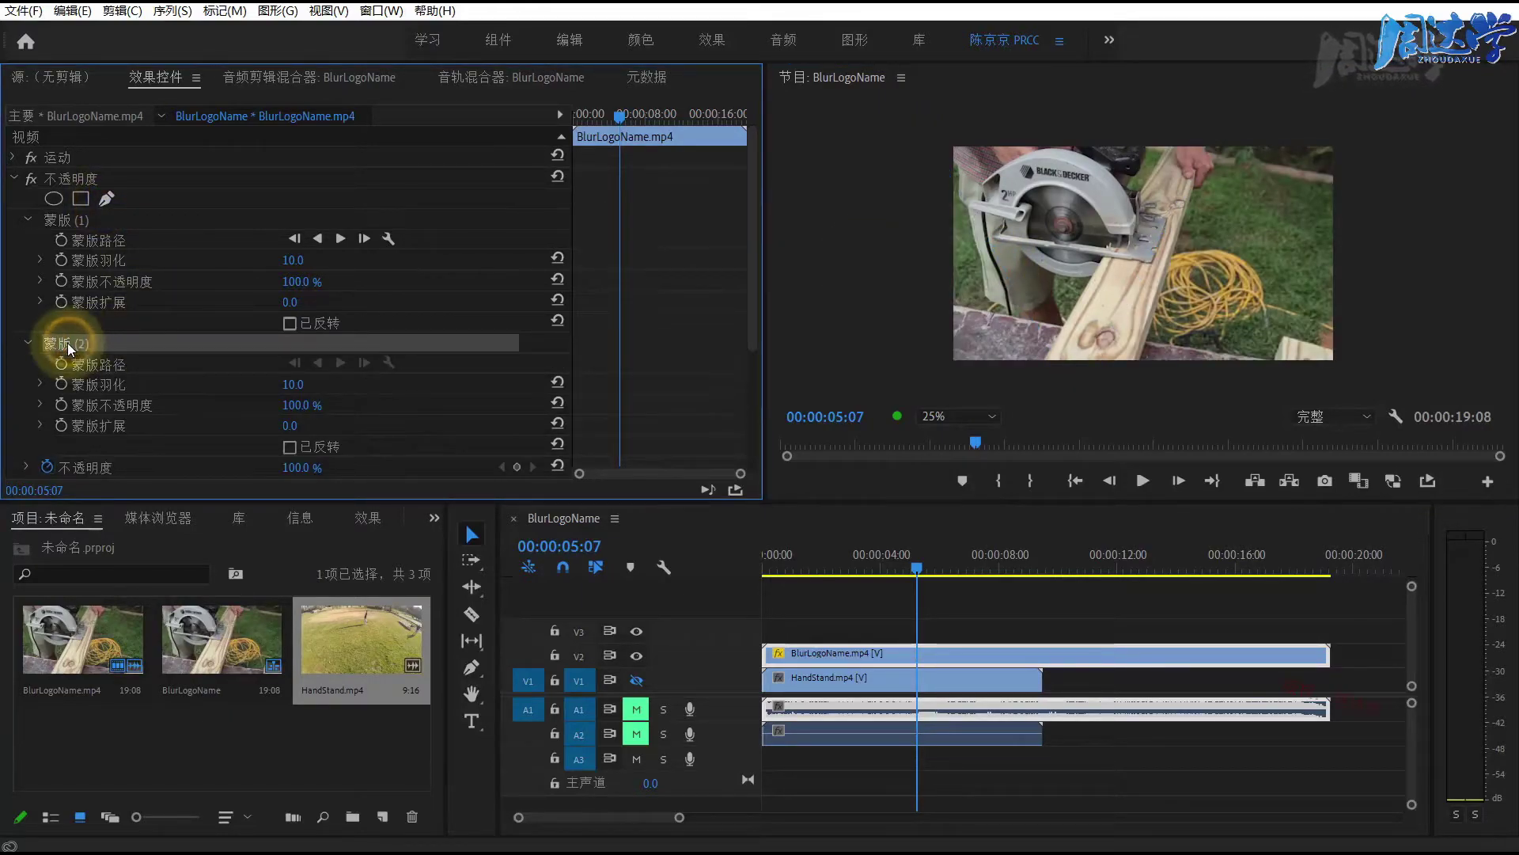
# Delete the empty Mask (2), then add a right-edge point and a new lower-left corner to Mask (1).
pyautogui.press('Delete')
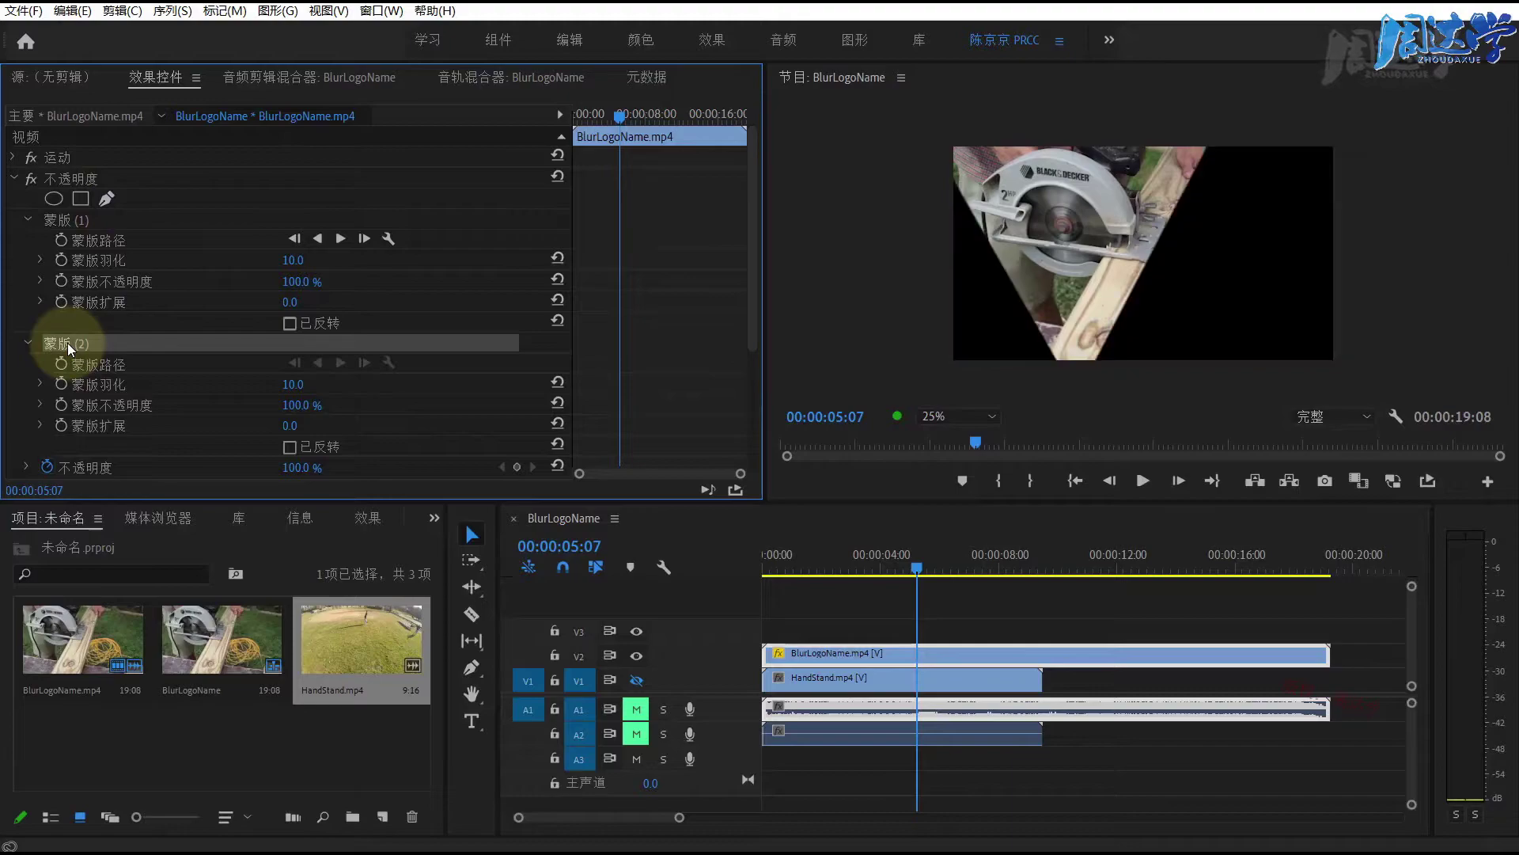
pyautogui.click(65, 220)
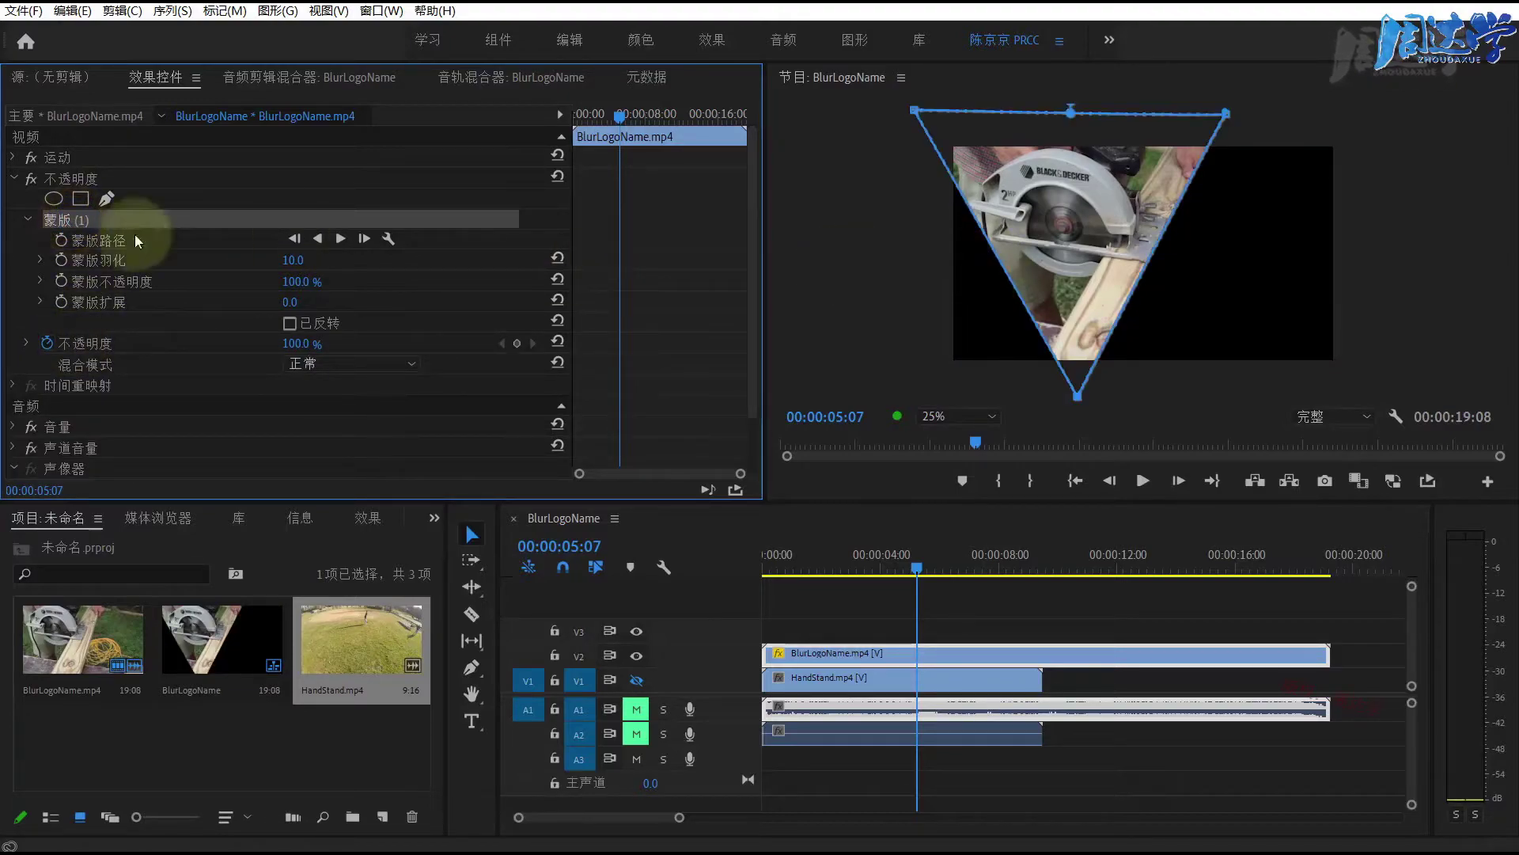
pyautogui.click(1104, 202)
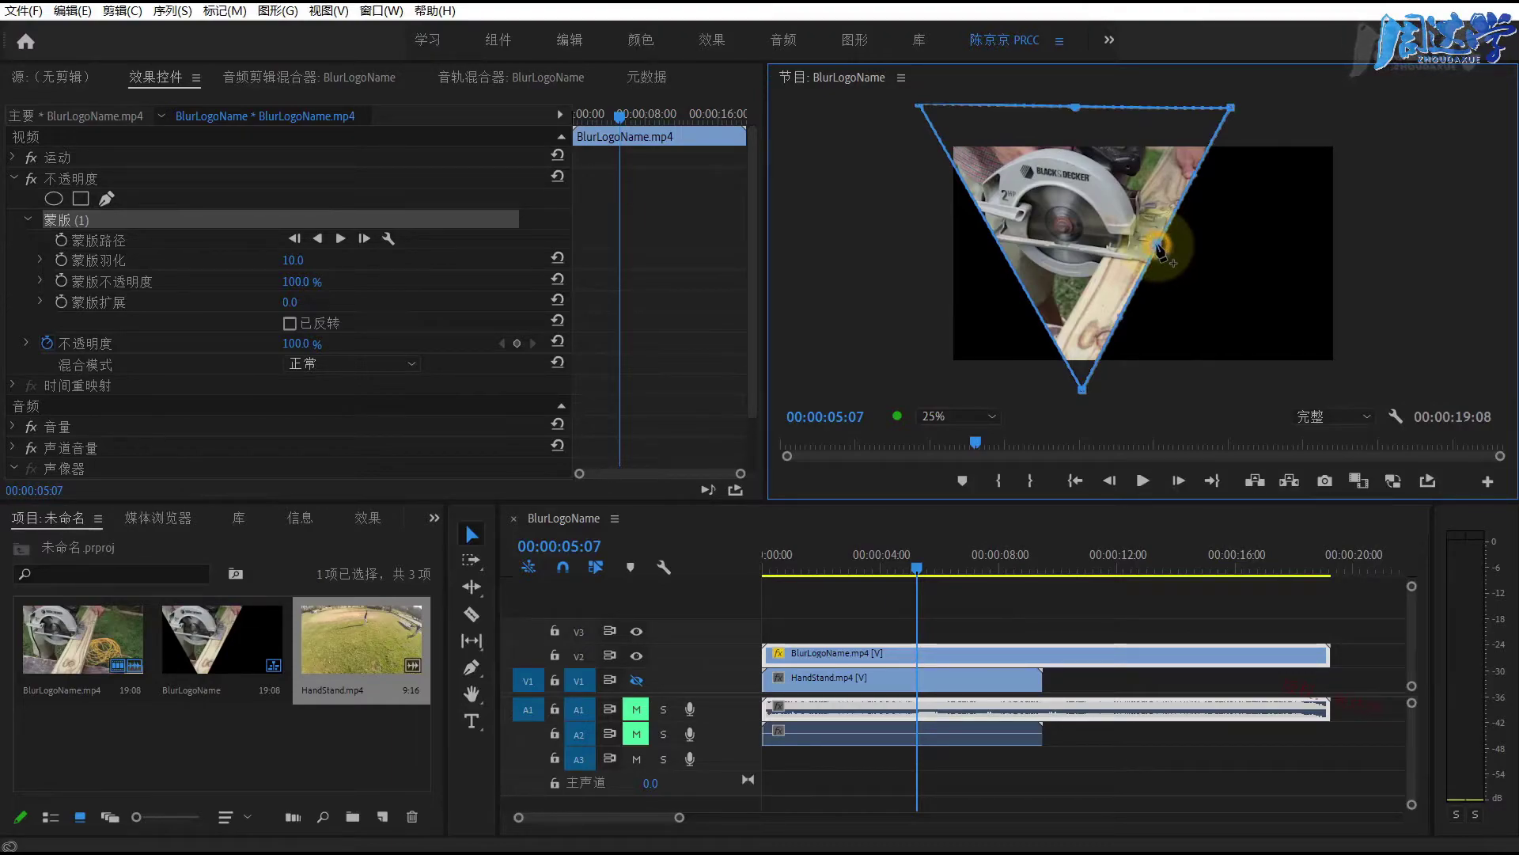
pyautogui.moveTo(1160, 254); pyautogui.dragTo(1136, 366)
pyautogui.click(1080, 385)
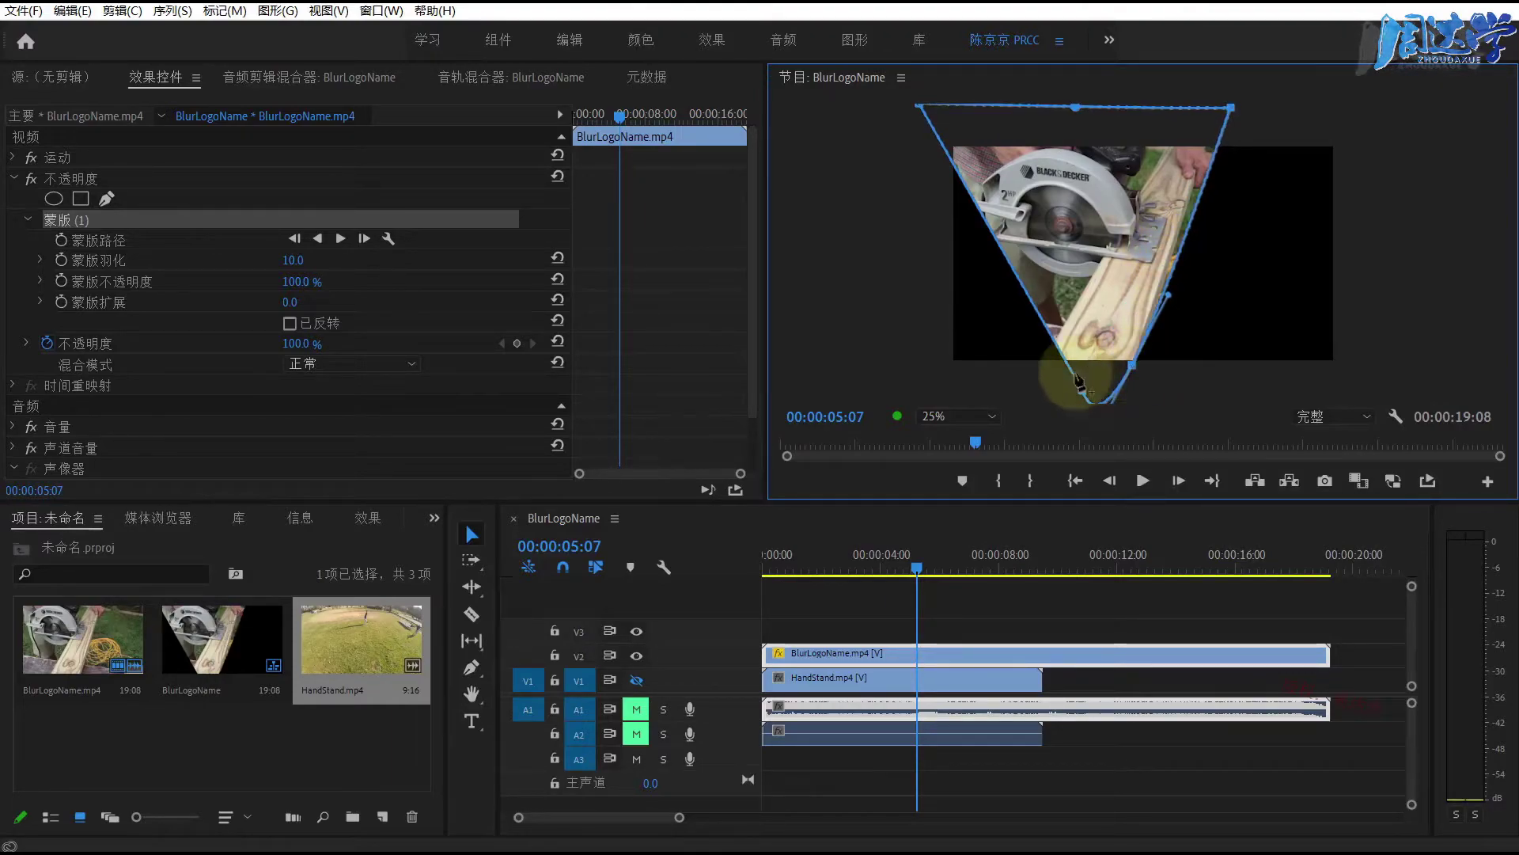
pyautogui.moveTo(1070, 371); pyautogui.dragTo(921, 380)
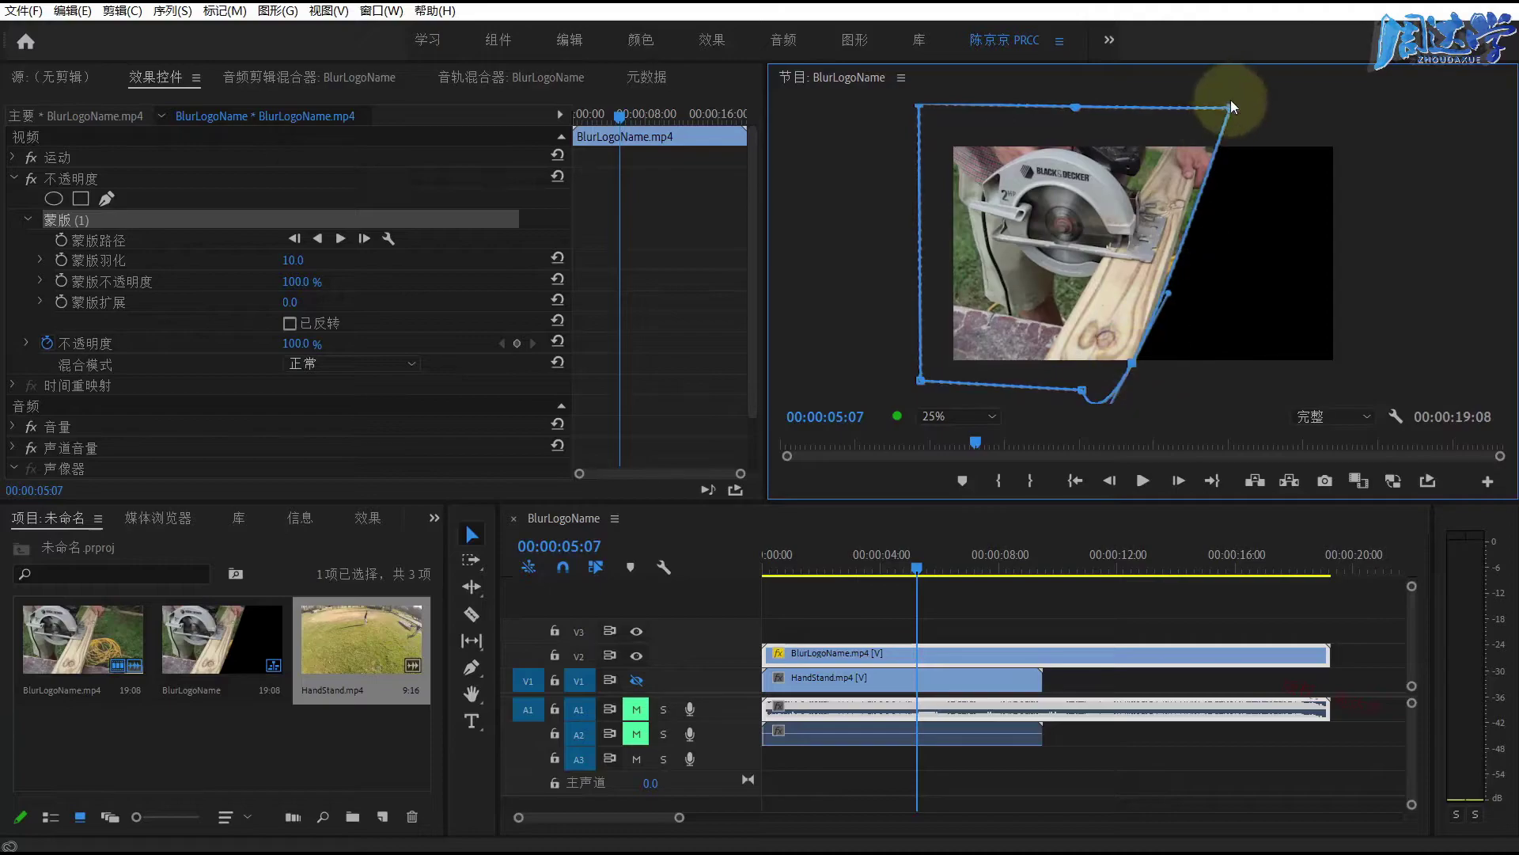
# Nudge the corners, remove the extra bottom point, and curve the right edge with handles.
pyautogui.moveTo(1233, 108); pyautogui.dragTo(1218, 104)
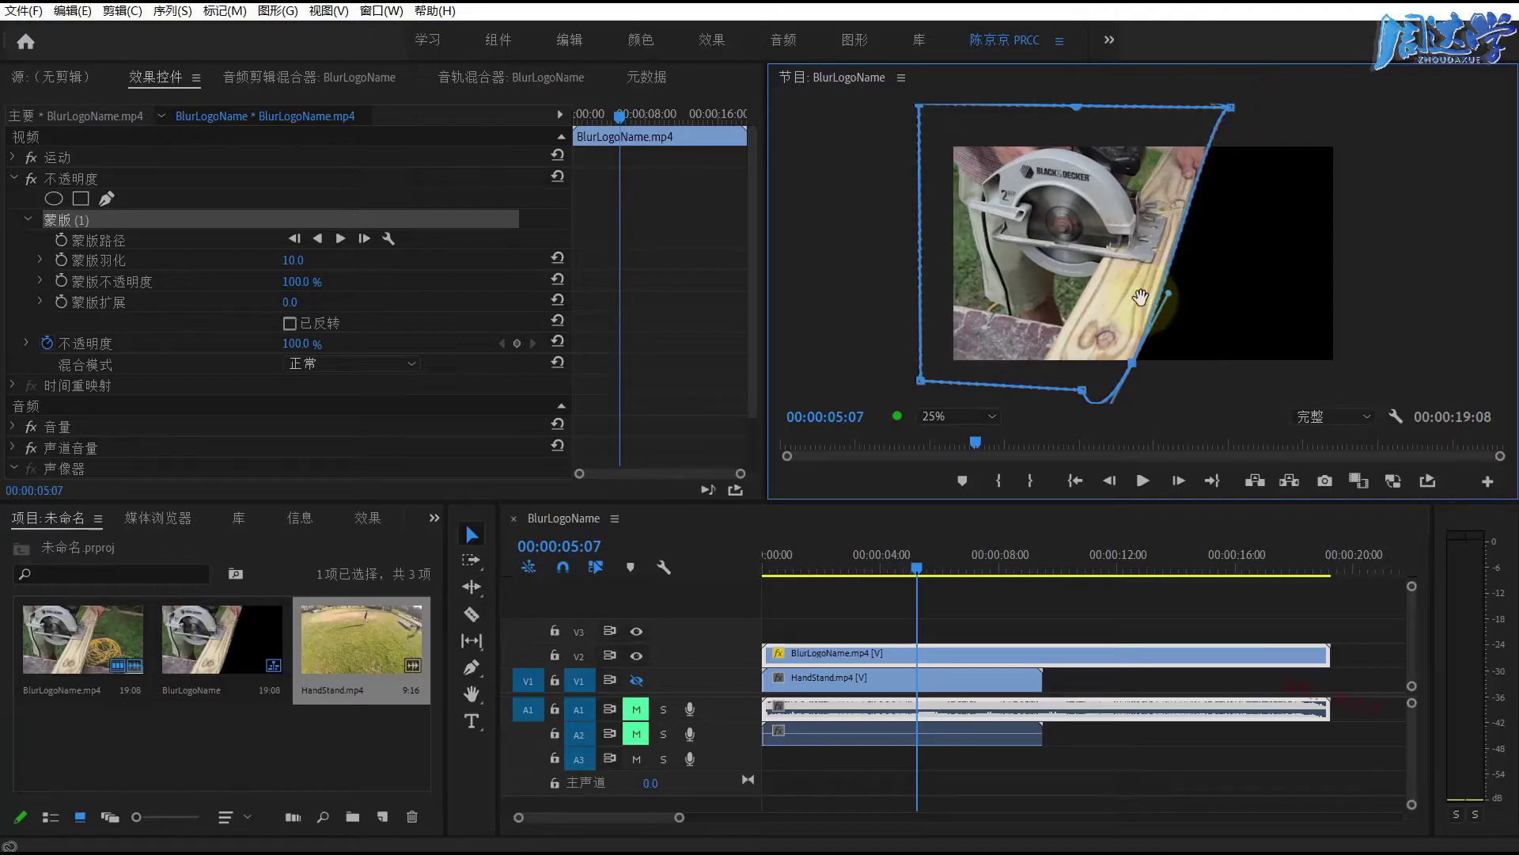
pyautogui.moveTo(1083, 389); pyautogui.dragTo(1047, 386)
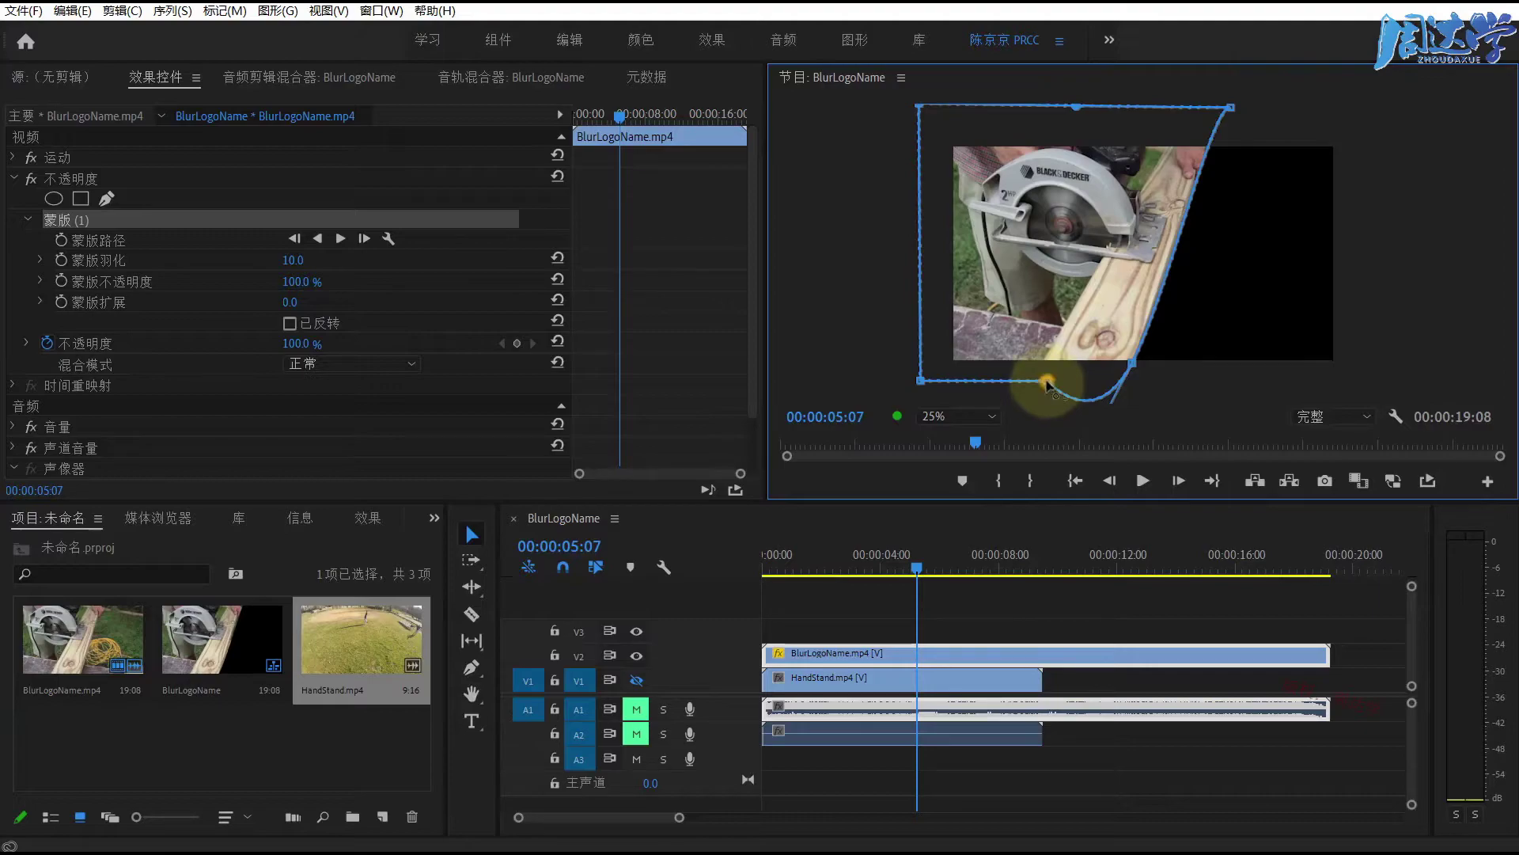
pyautogui.keyDown('ctrl'); pyautogui.click(1047, 384); pyautogui.keyUp('ctrl')
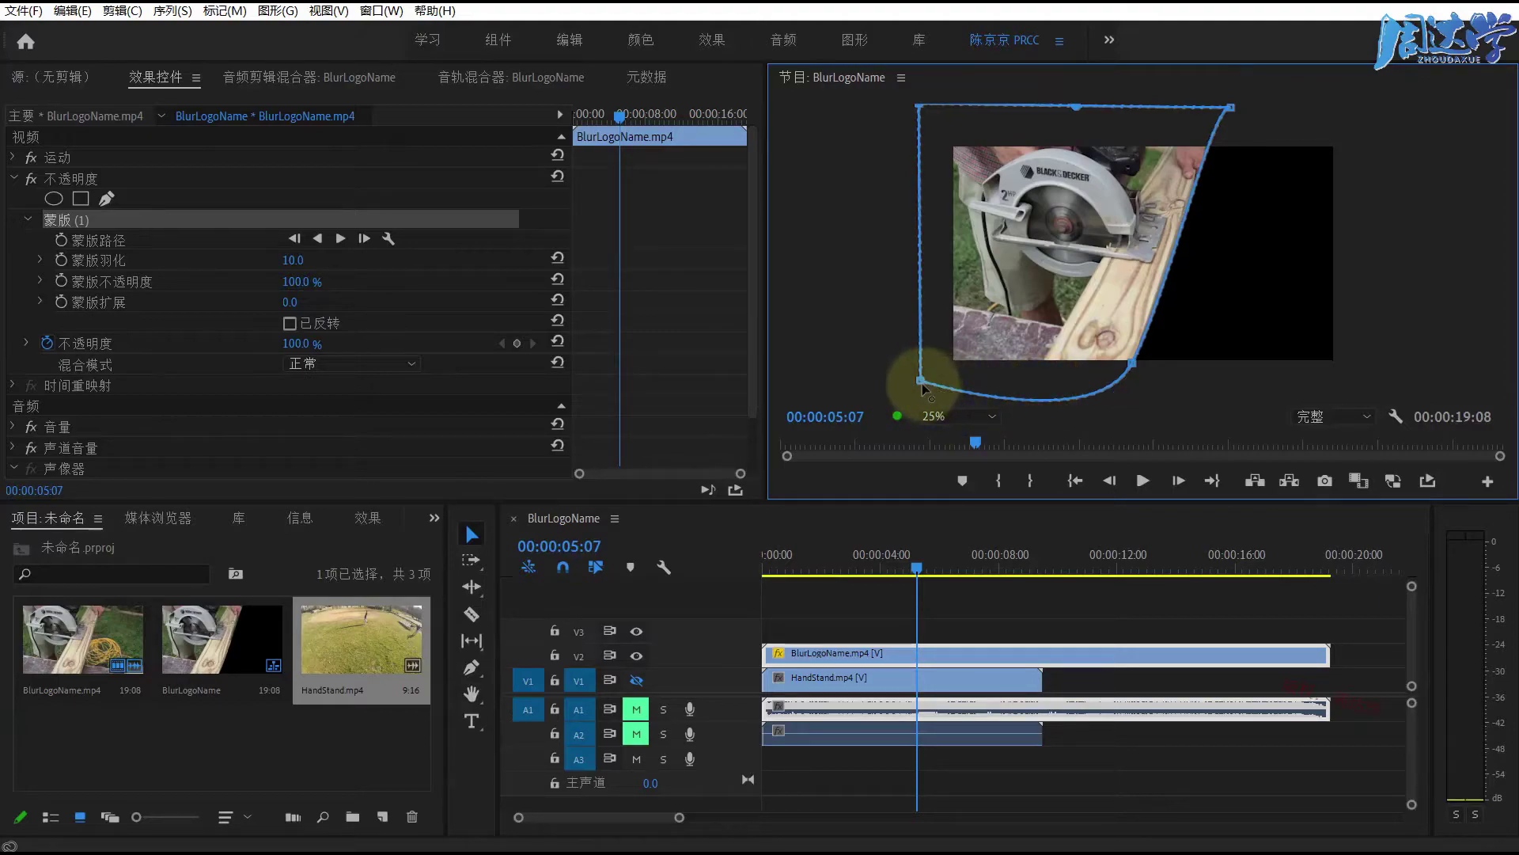
pyautogui.moveTo(922, 383); pyautogui.dragTo(923, 372)
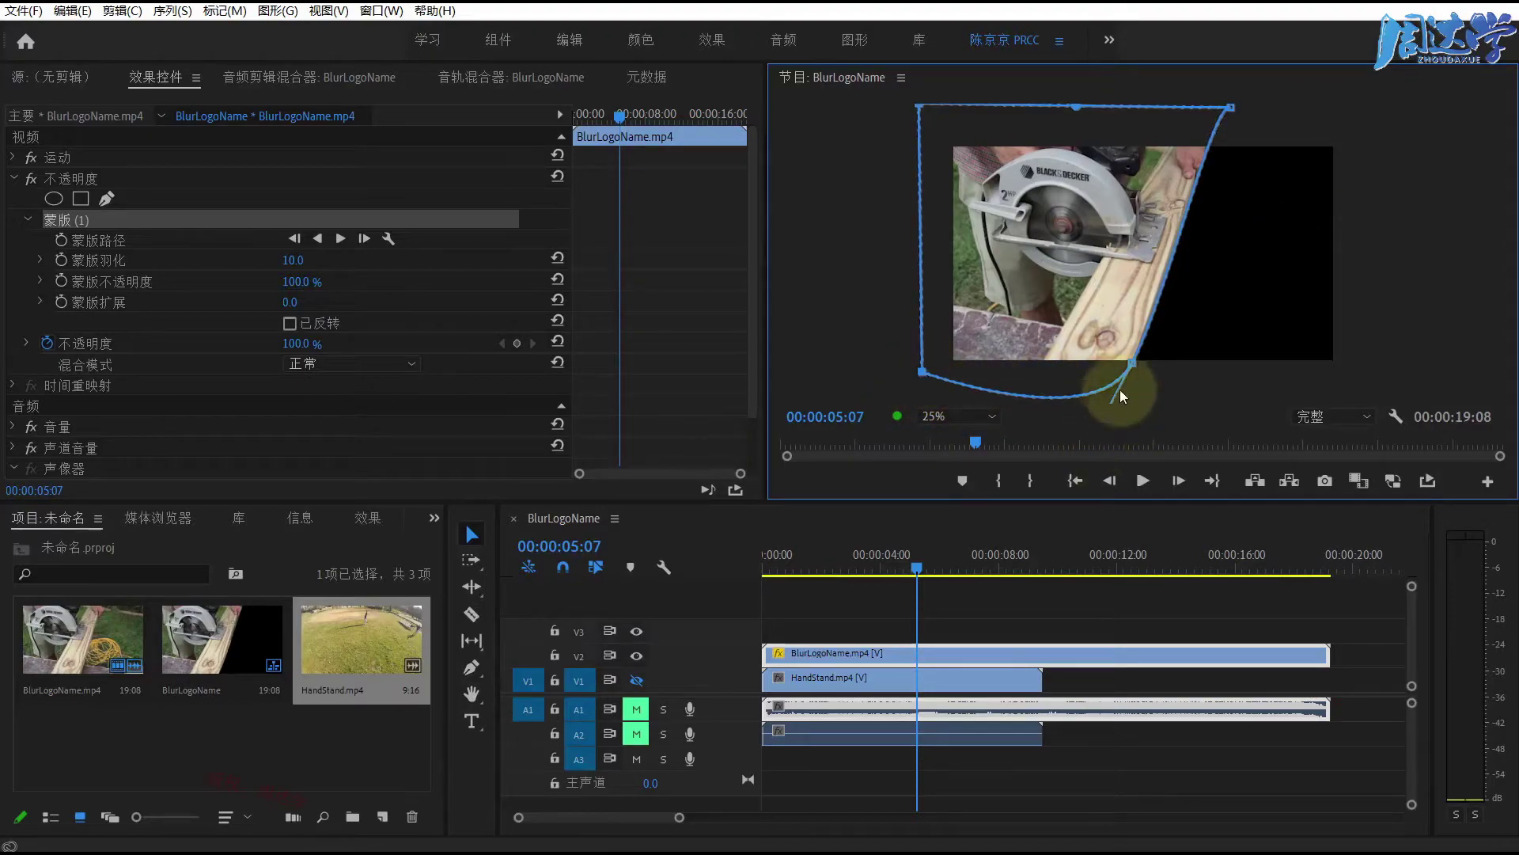
pyautogui.moveTo(1135, 364); pyautogui.dragTo(1133, 309)
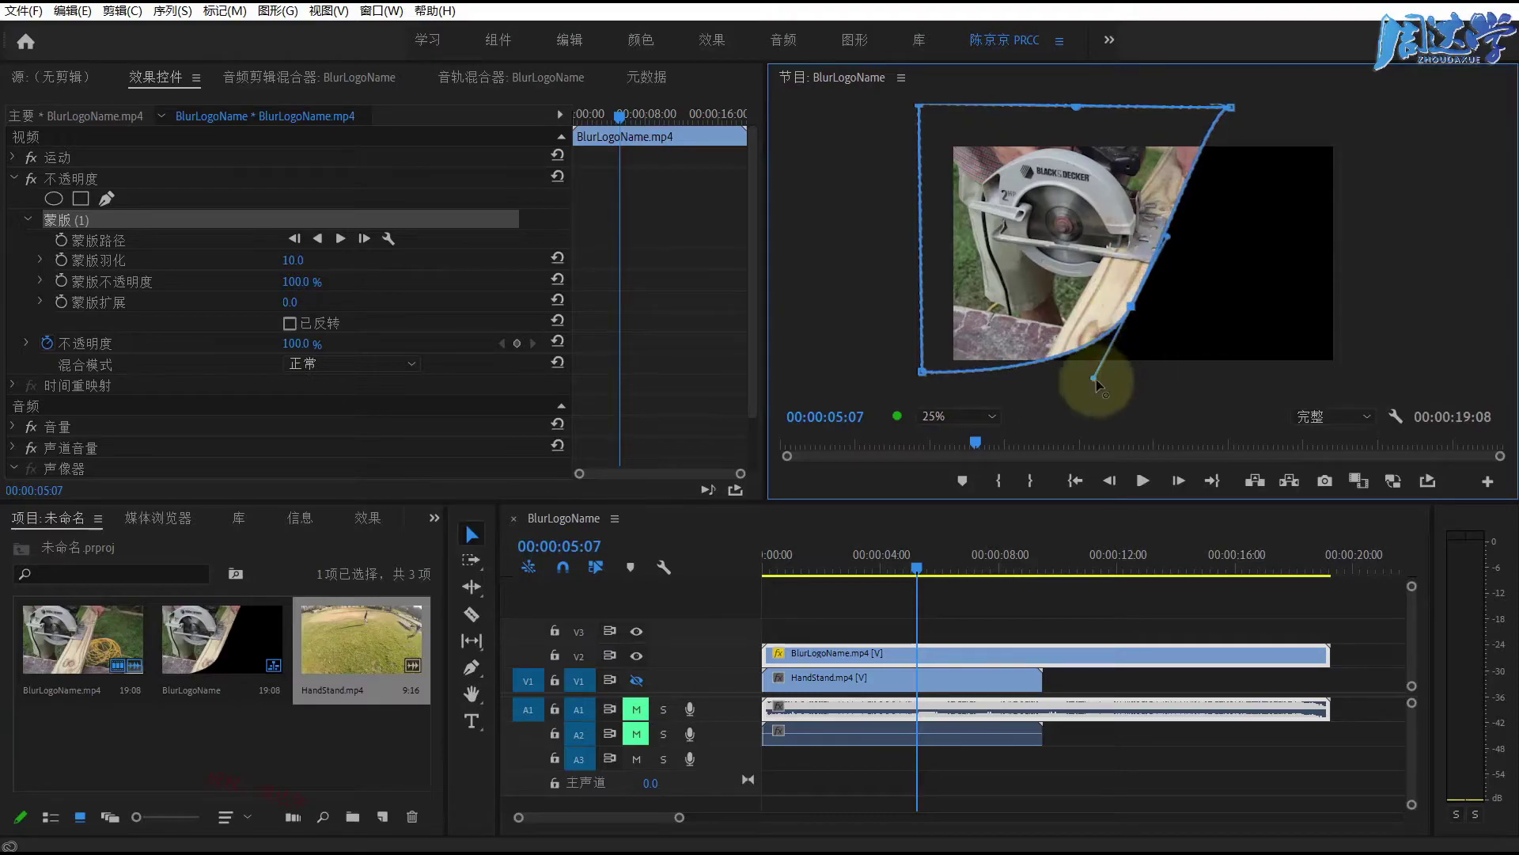
pyautogui.moveTo(1096, 378)
pyautogui.mouseDown()
pyautogui.moveTo(1076, 401)
pyautogui.moveTo(1095, 403)
pyautogui.mouseUp()
pyautogui.moveTo(1135, 311)
pyautogui.mouseDown()
pyautogui.moveTo(1209, 297)
pyautogui.moveTo(1100, 382)
pyautogui.moveTo(1160, 368)
pyautogui.moveTo(1110, 364)
pyautogui.mouseUp()
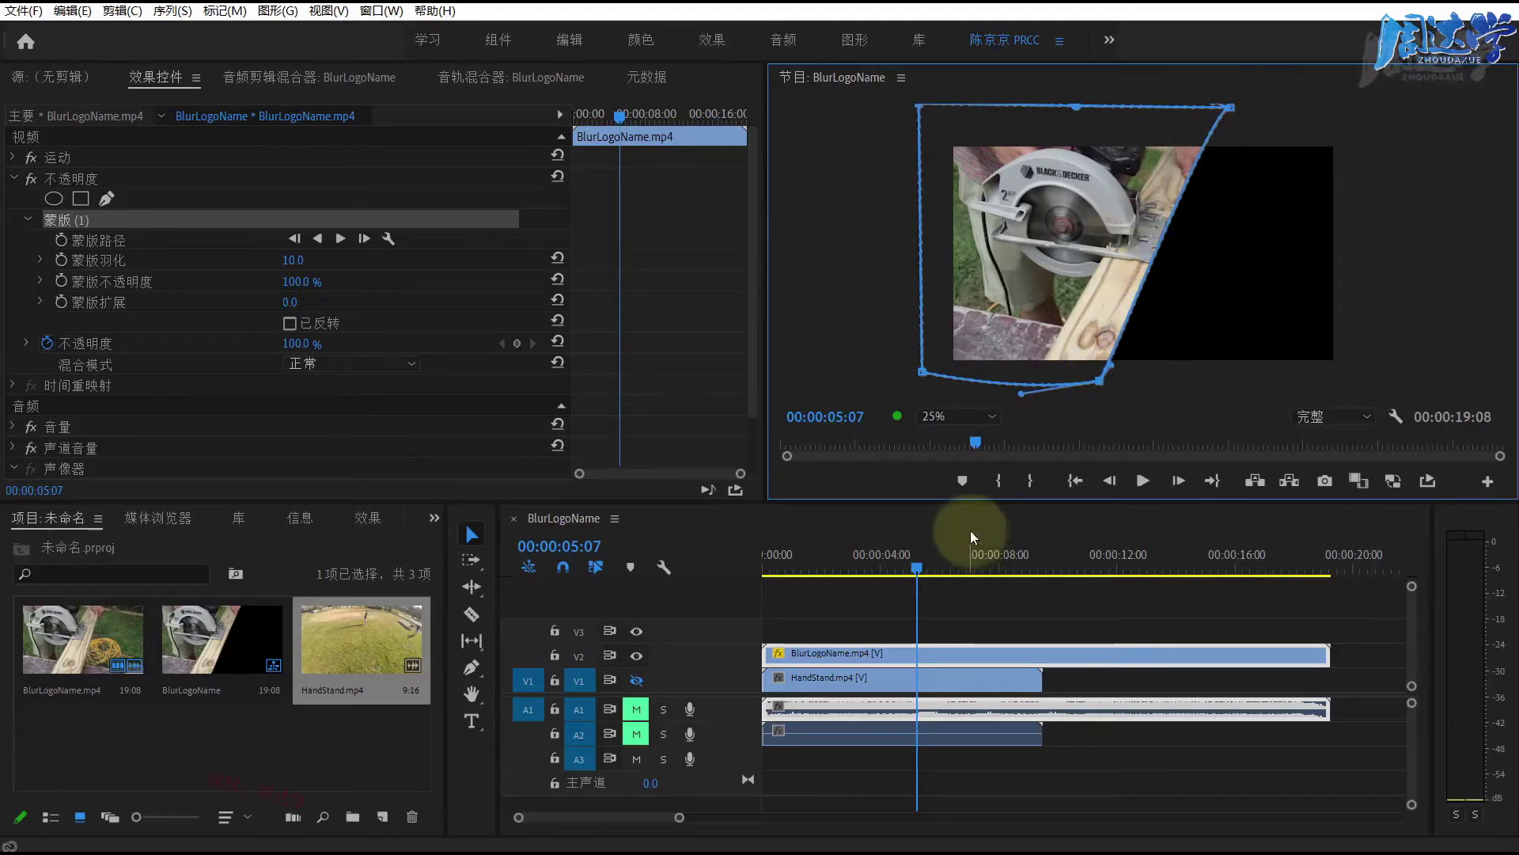
# Show V1's HandStand footage again and reselect BlurLogoName to view its mask over the grass.
pyautogui.click(637, 679)
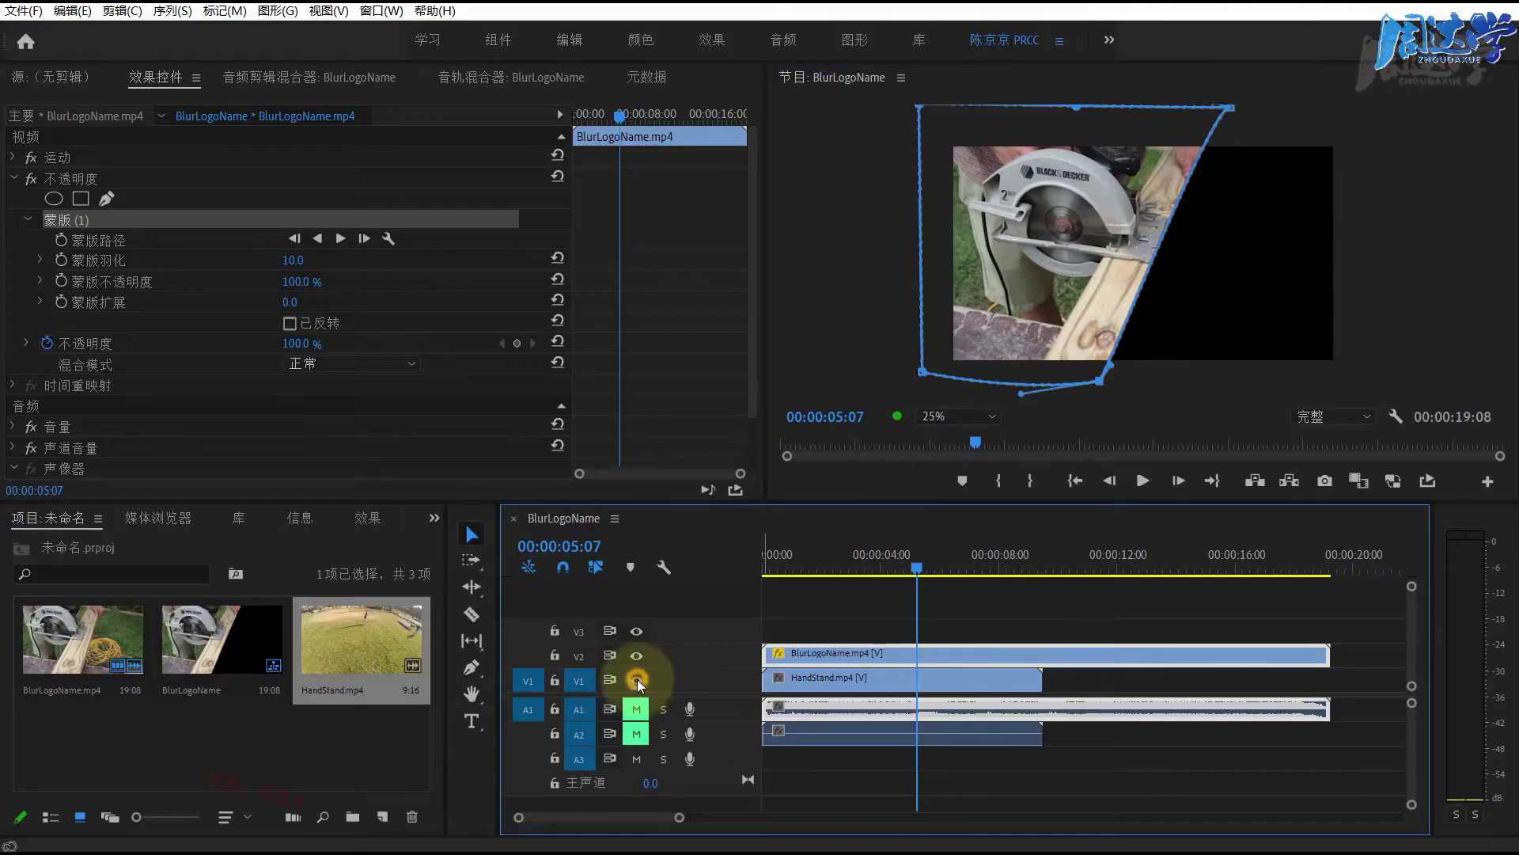
pyautogui.click(1026, 630)
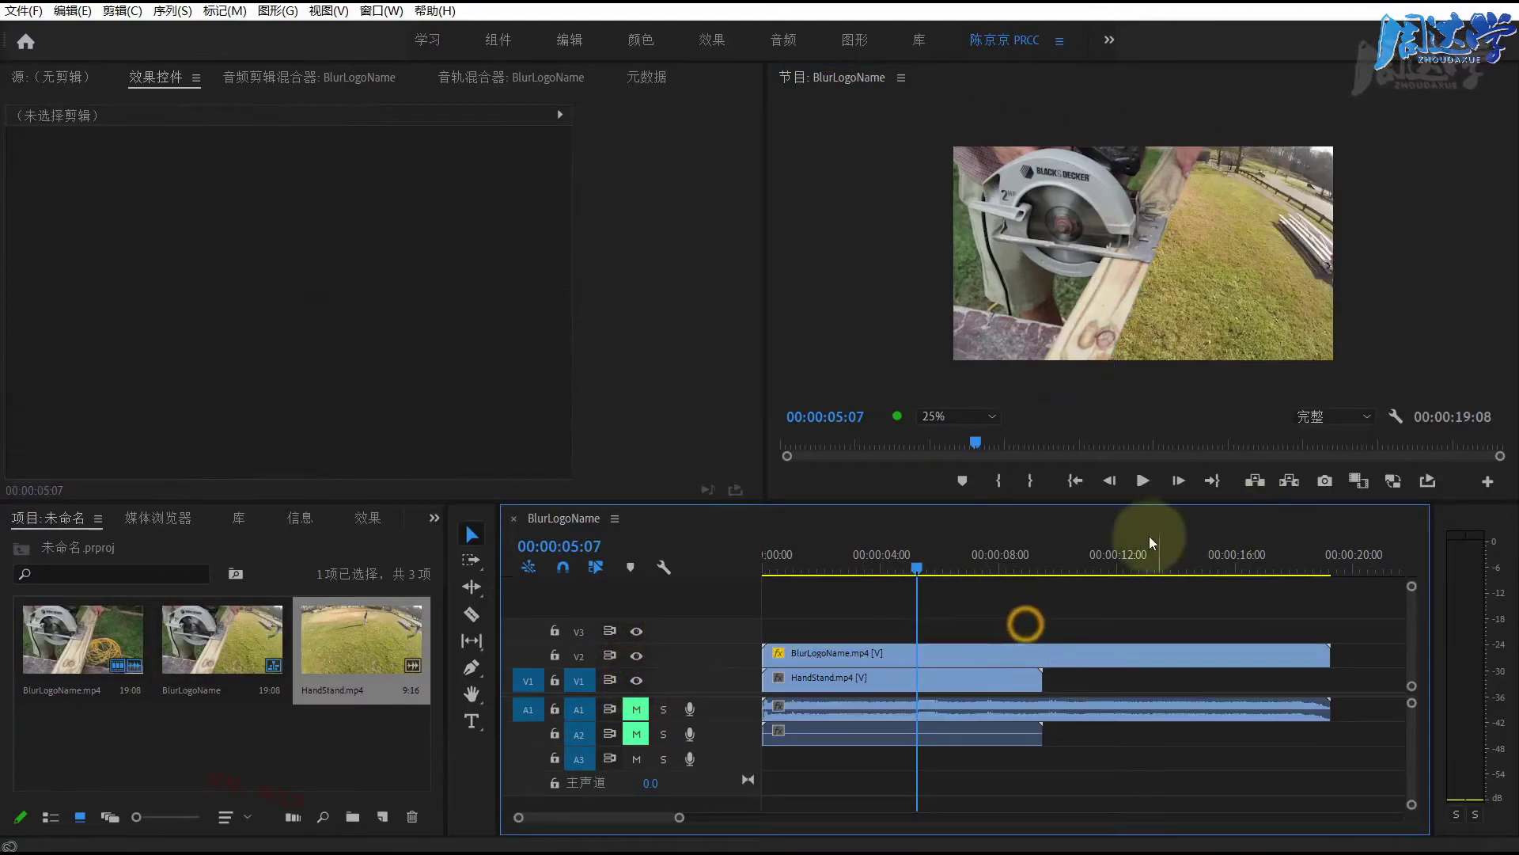
pyautogui.moveTo(813, 554)
pyautogui.mouseDown()
pyautogui.moveTo(761, 557)
pyautogui.moveTo(917, 571)
pyautogui.mouseUp()
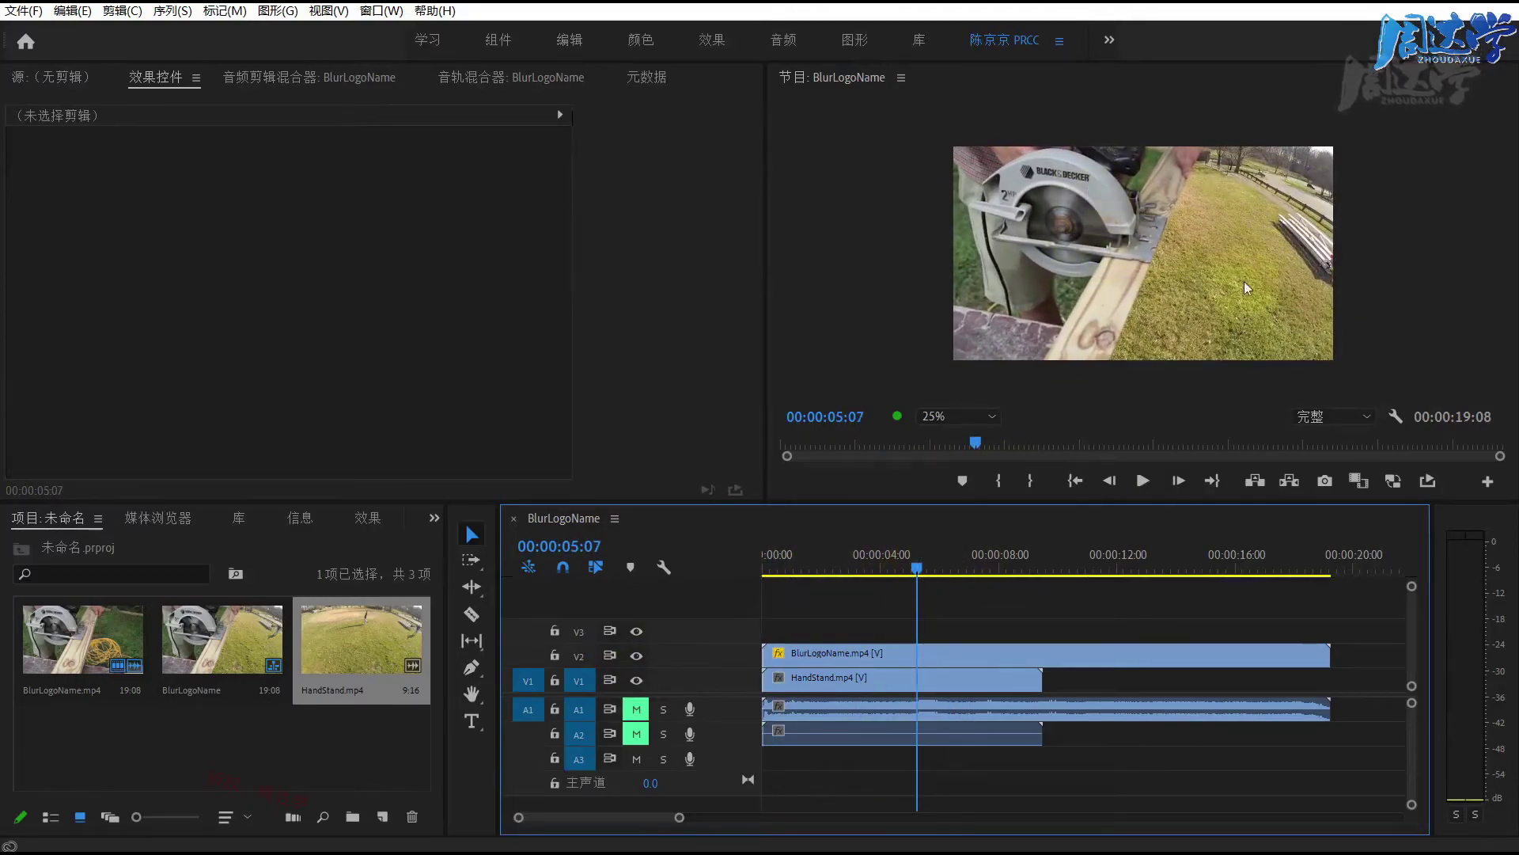
pyautogui.click(868, 657)
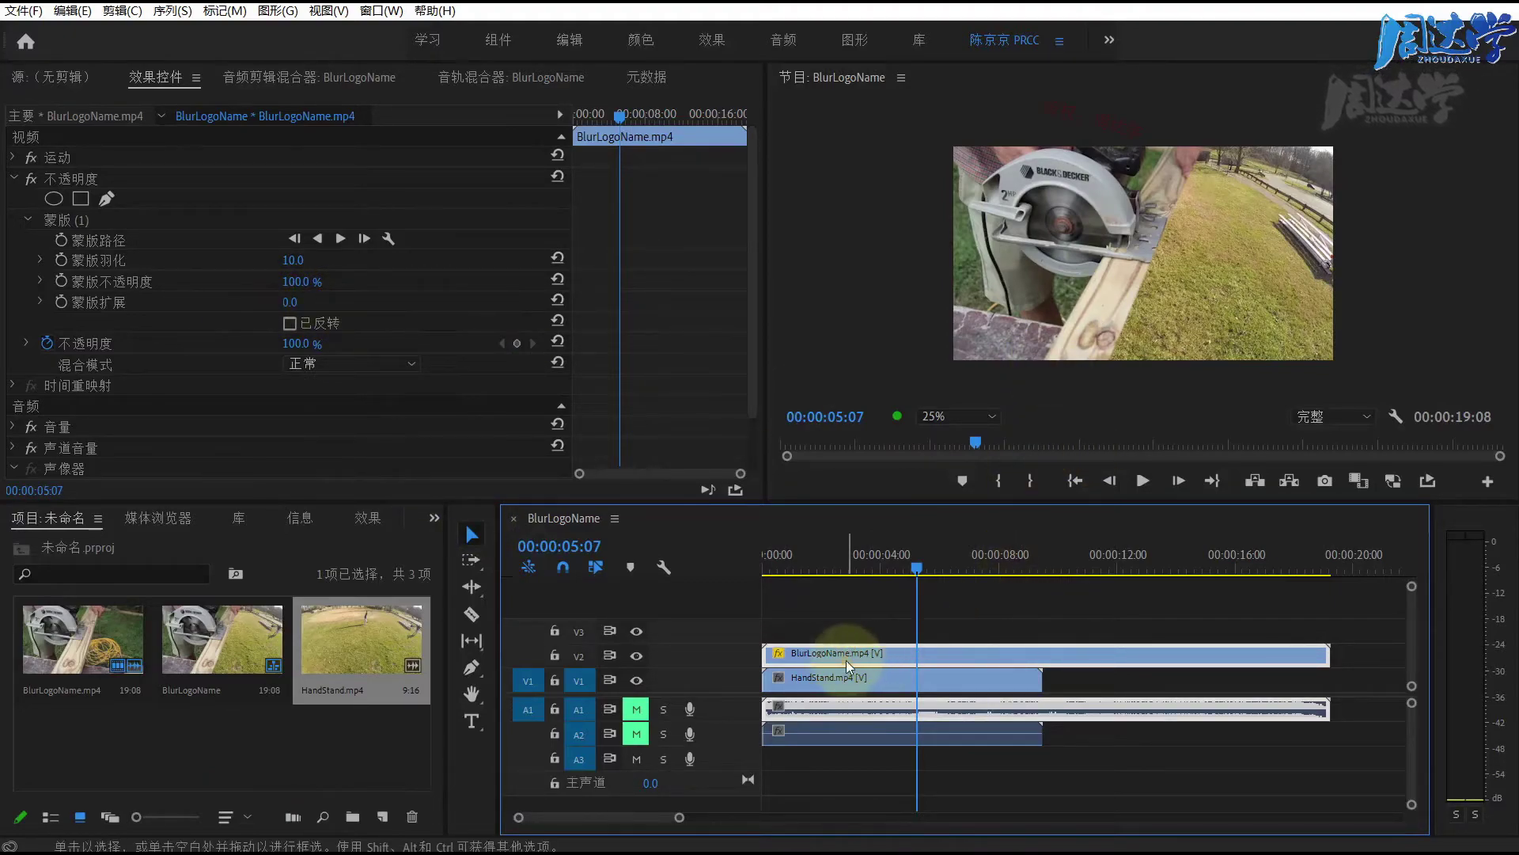
# Hide V1 and move the new rectangle mask onto the yellow cords.
pyautogui.click(636, 680)
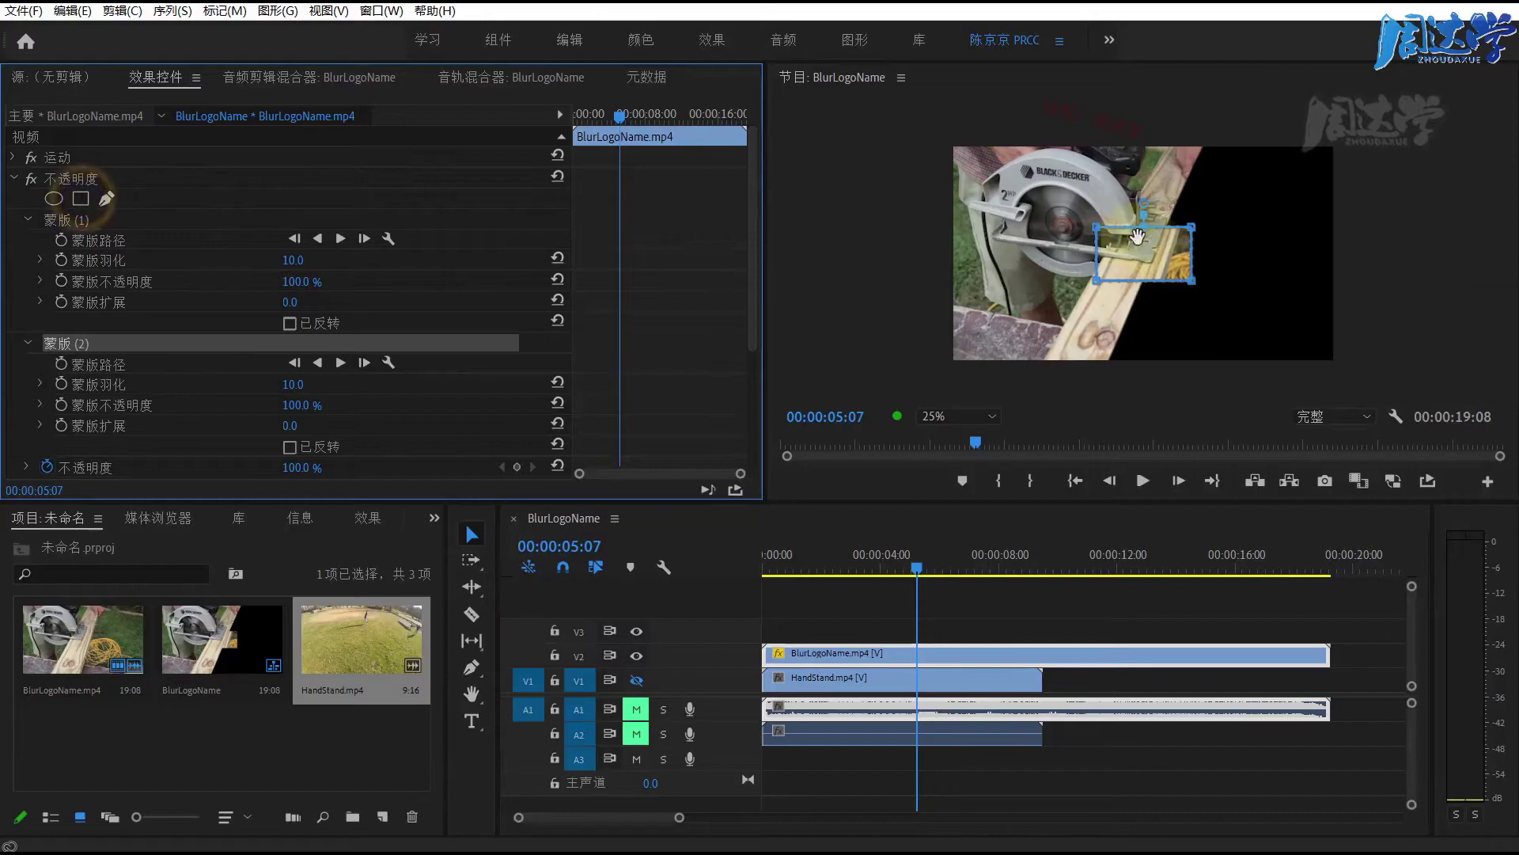
pyautogui.moveTo(1134, 236); pyautogui.dragTo(1216, 271)
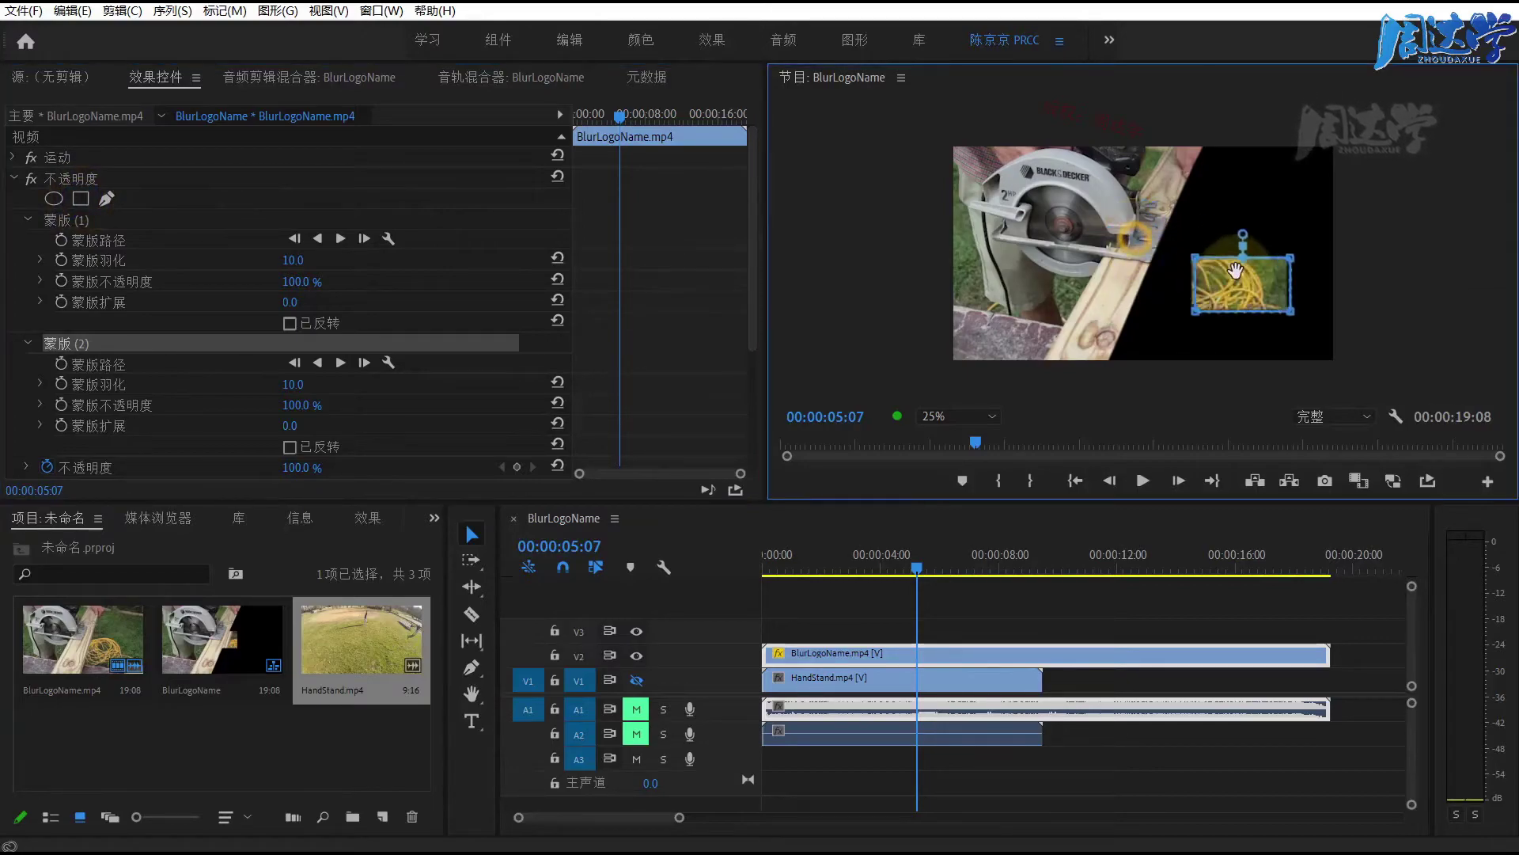
# Move the playhead, reselect BlurLogoName, and delete the rectangular Mask (2).
pyautogui.click(1084, 679)
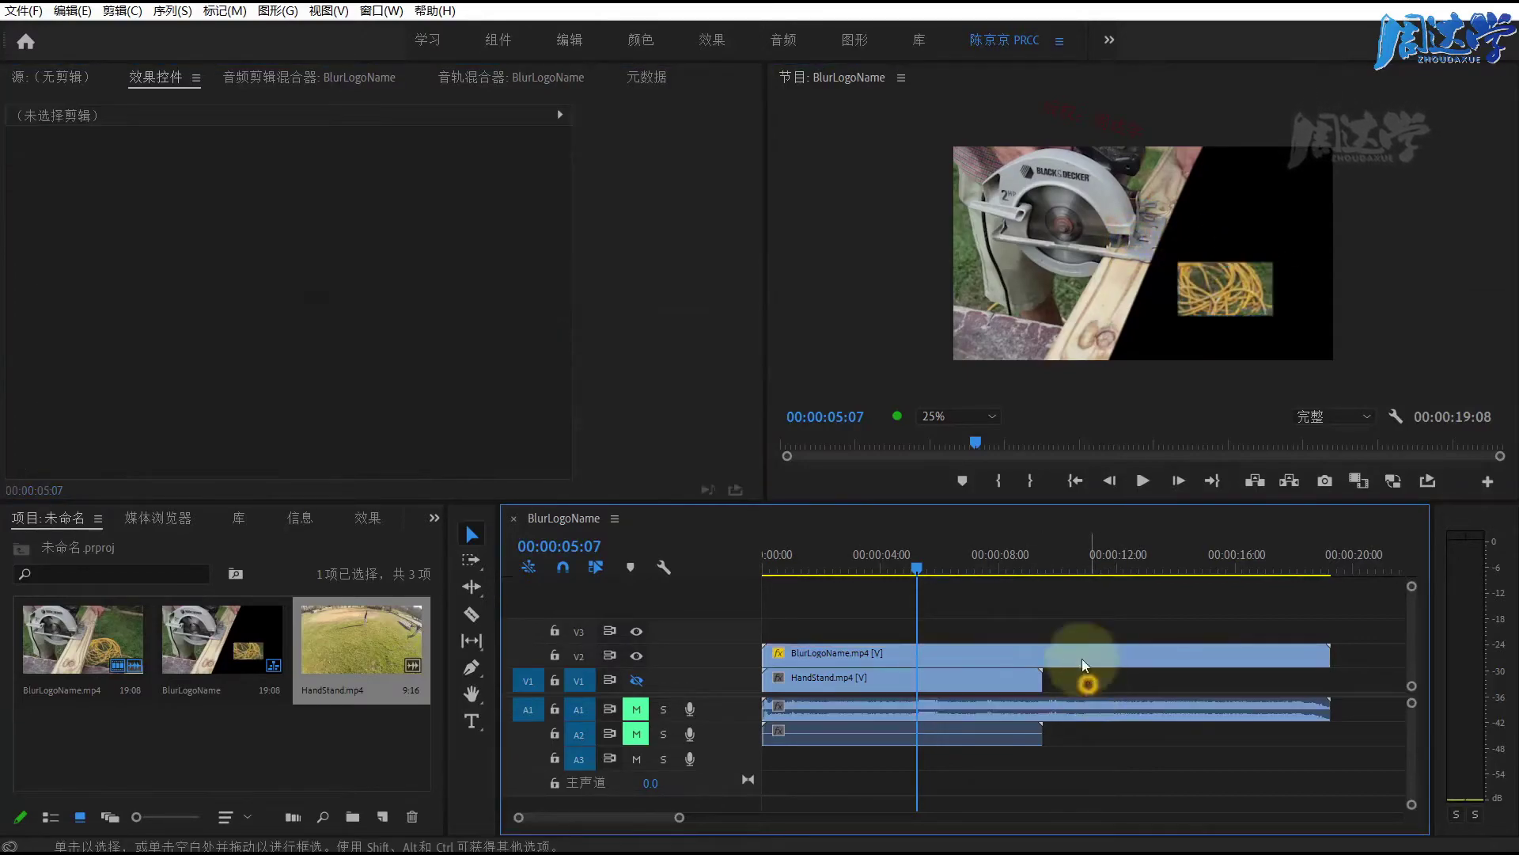
pyautogui.moveTo(825, 564)
pyautogui.mouseDown()
pyautogui.moveTo(766, 567)
pyautogui.moveTo(864, 569)
pyautogui.mouseUp()
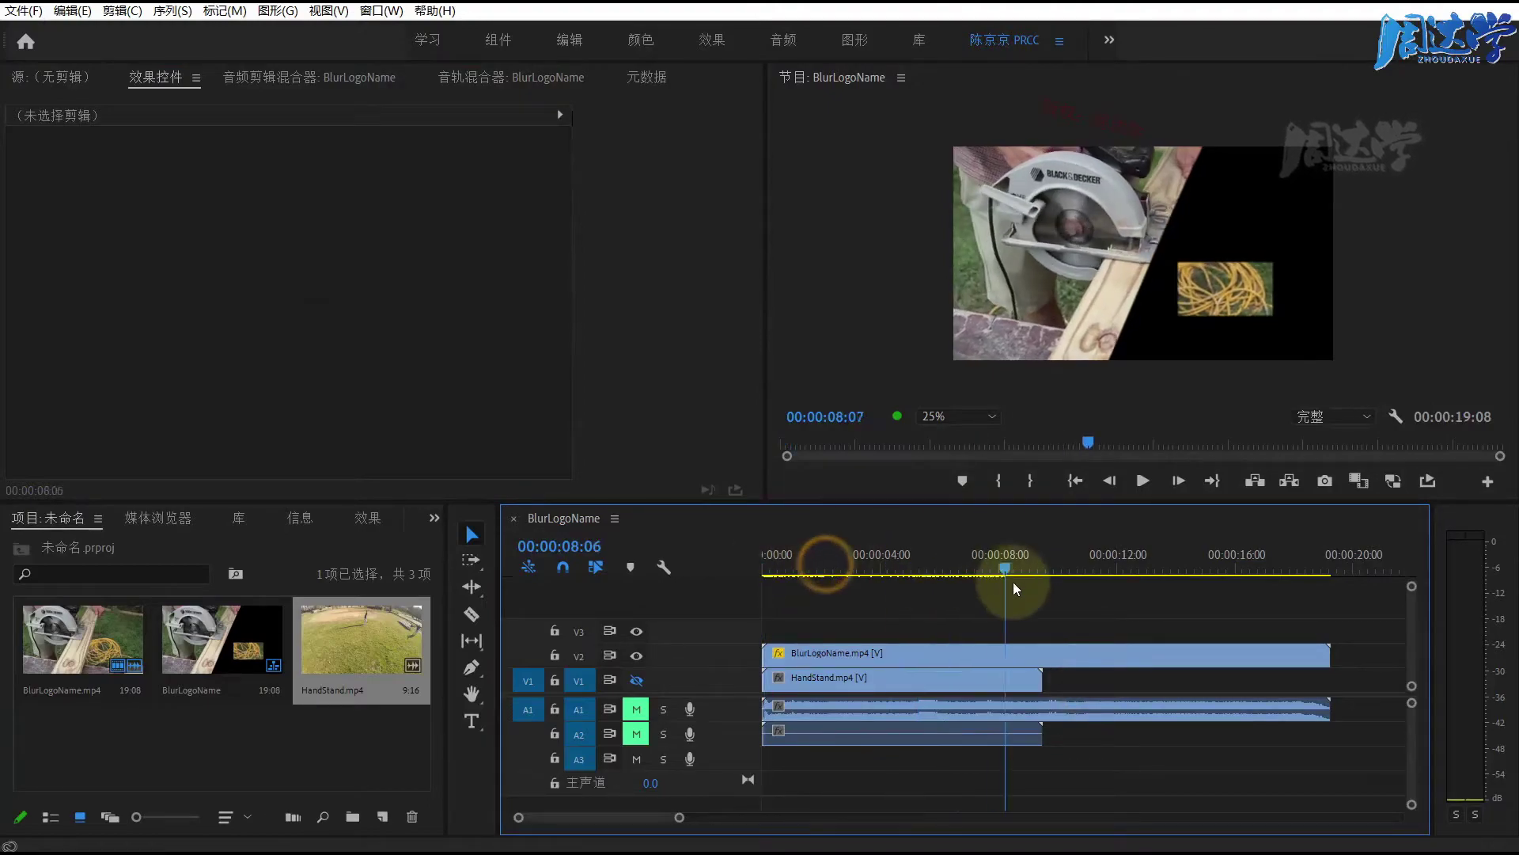
pyautogui.click(845, 659)
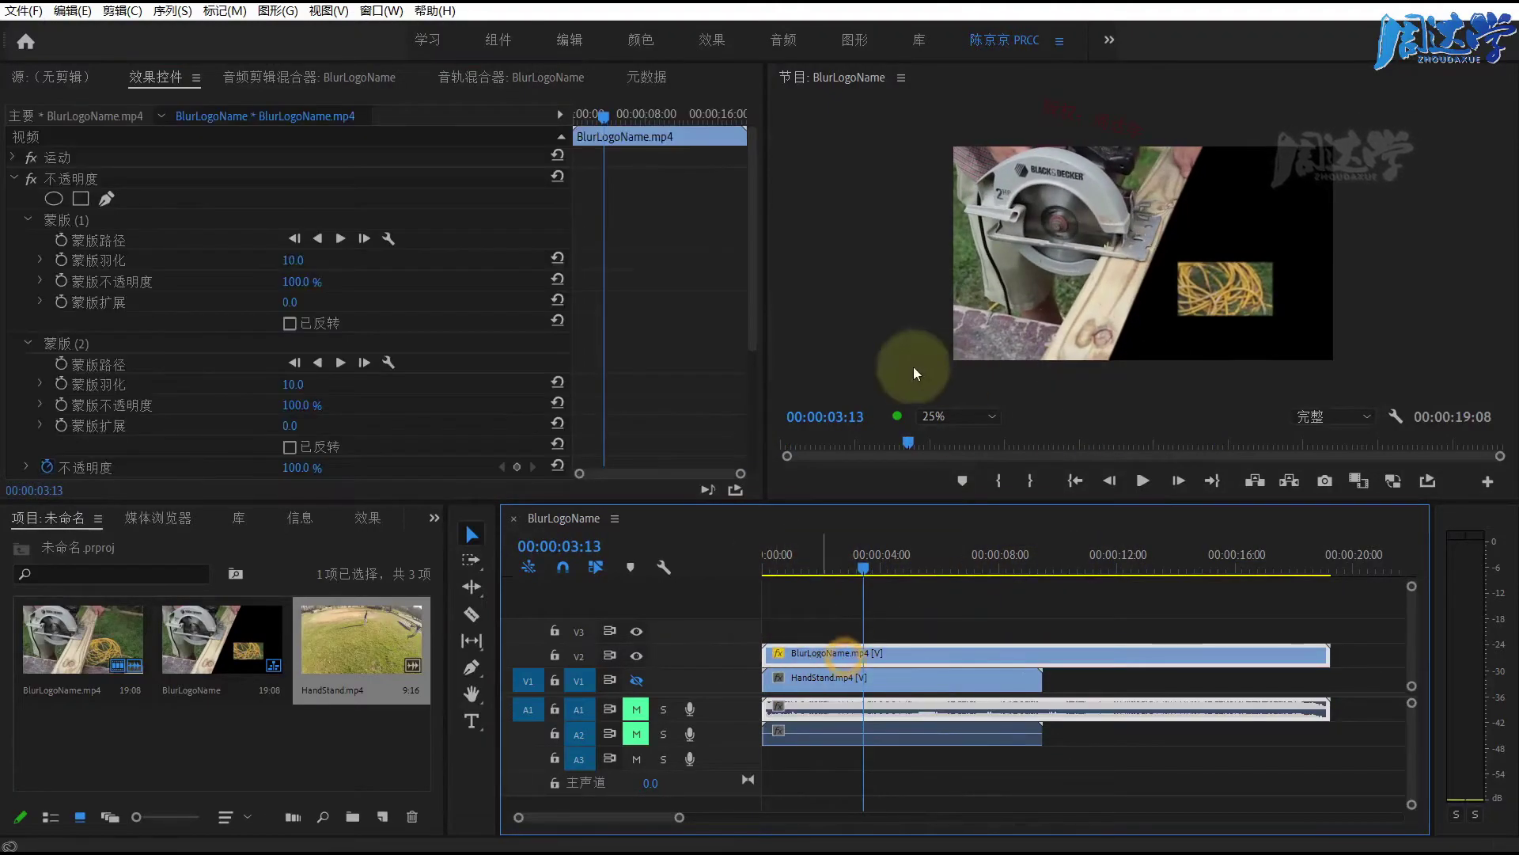
pyautogui.click(57, 345)
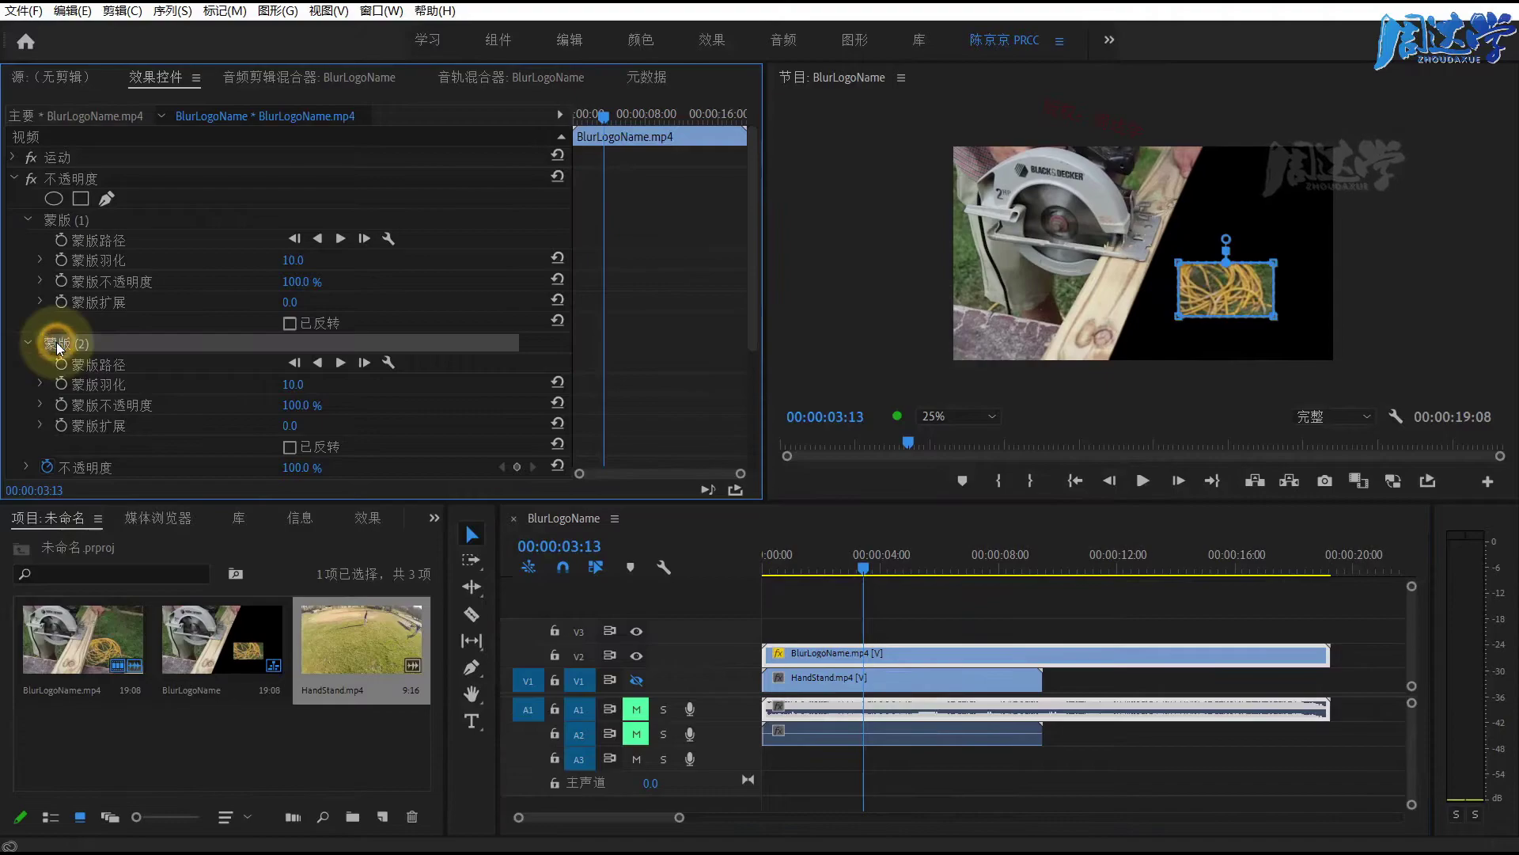
pyautogui.press('Delete')
# Reduce Mask (1)'s feather and raise its expansion to 53.0.
pyautogui.click(76, 221)
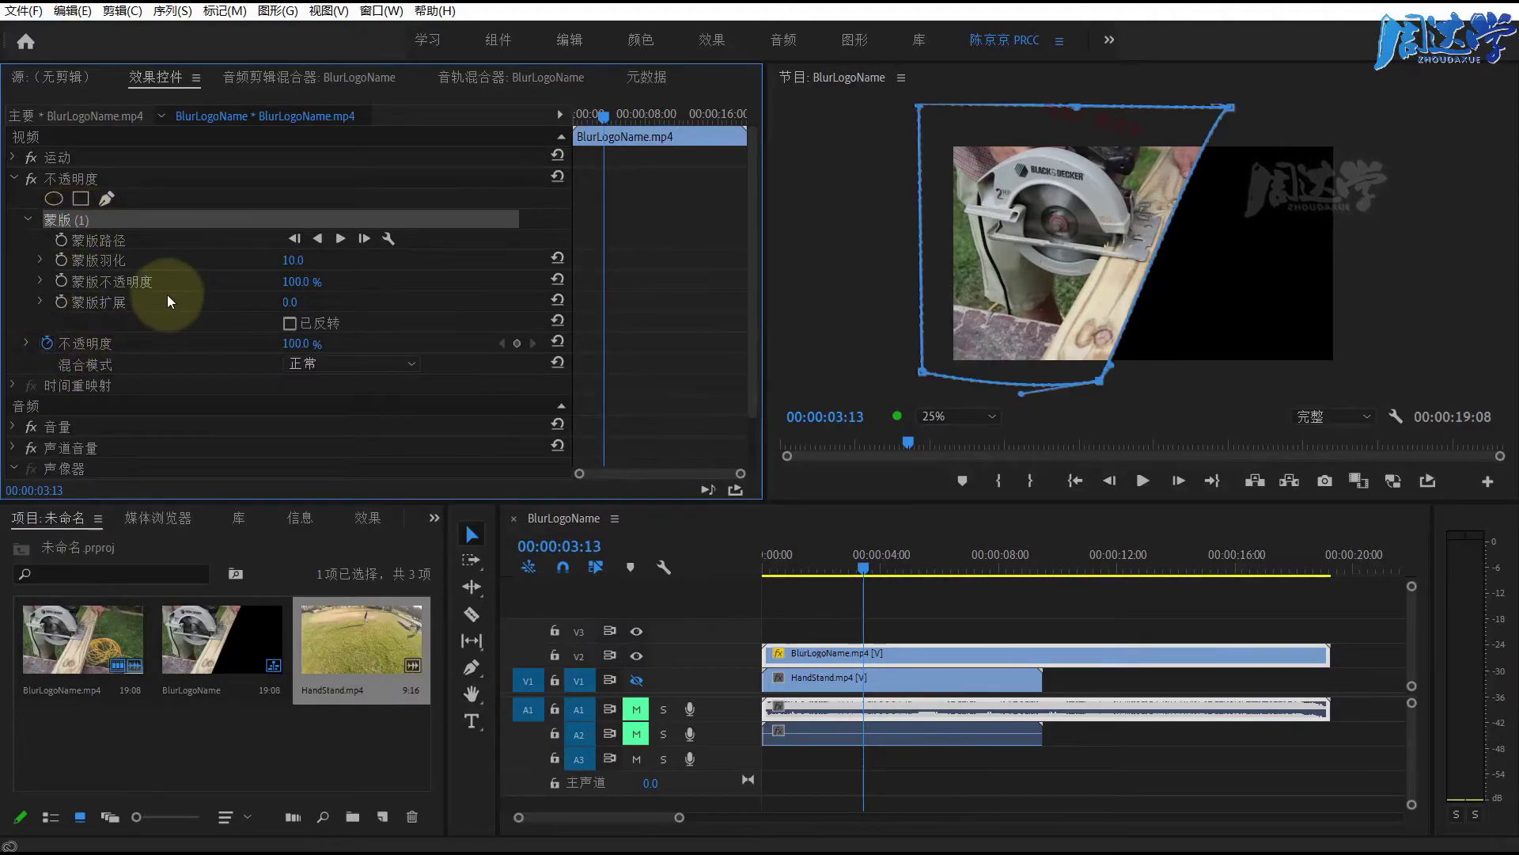
pyautogui.moveTo(294, 261); pyautogui.dragTo(310, 263)
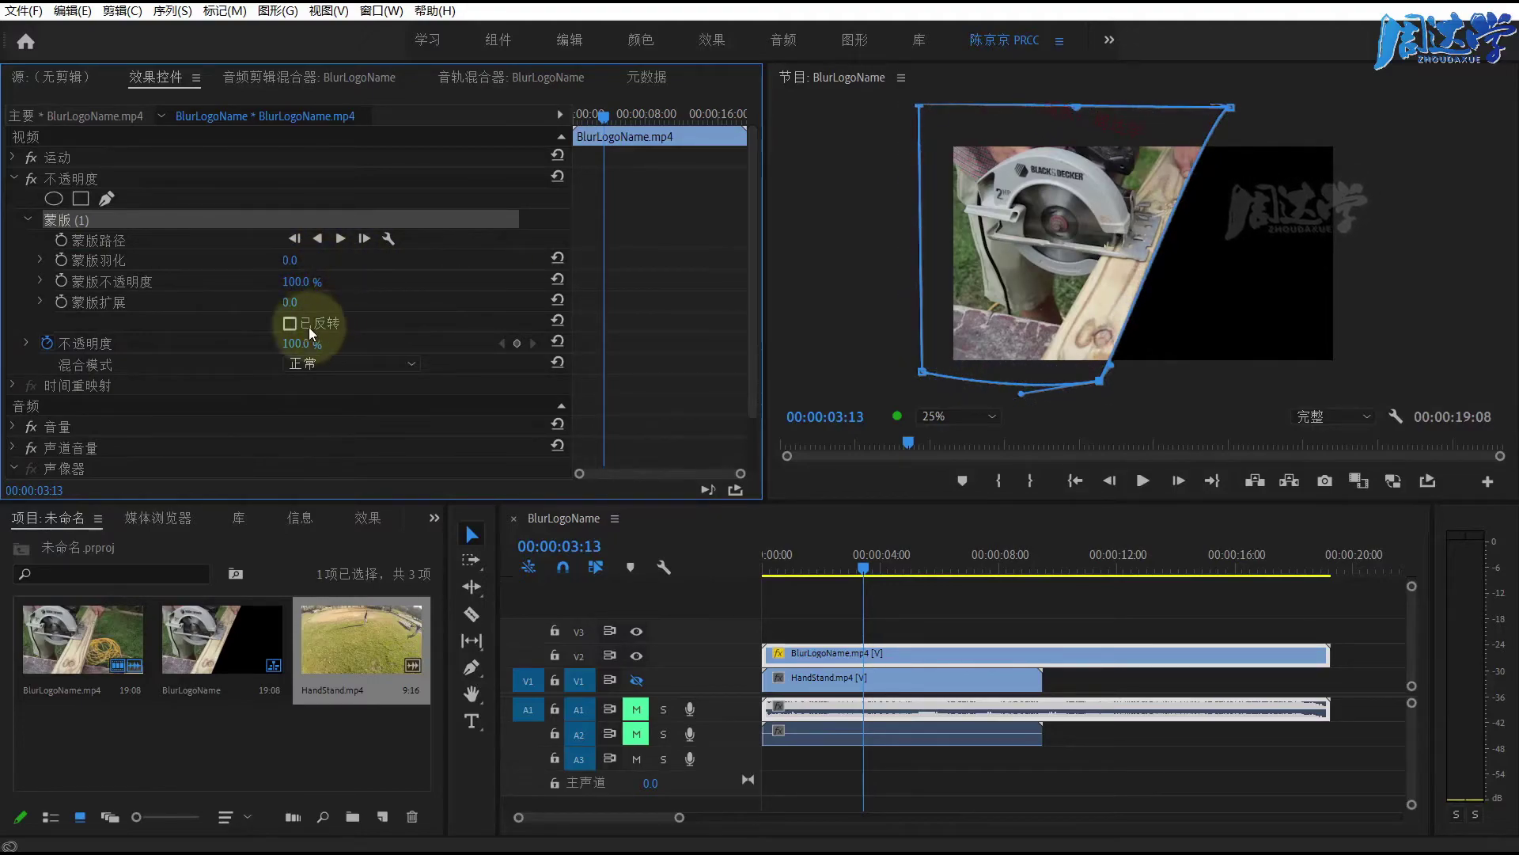
pyautogui.moveTo(290, 301)
pyautogui.mouseDown()
pyautogui.moveTo(787, 316)
pyautogui.moveTo(24, 315)
pyautogui.moveTo(696, 288)
pyautogui.mouseUp()
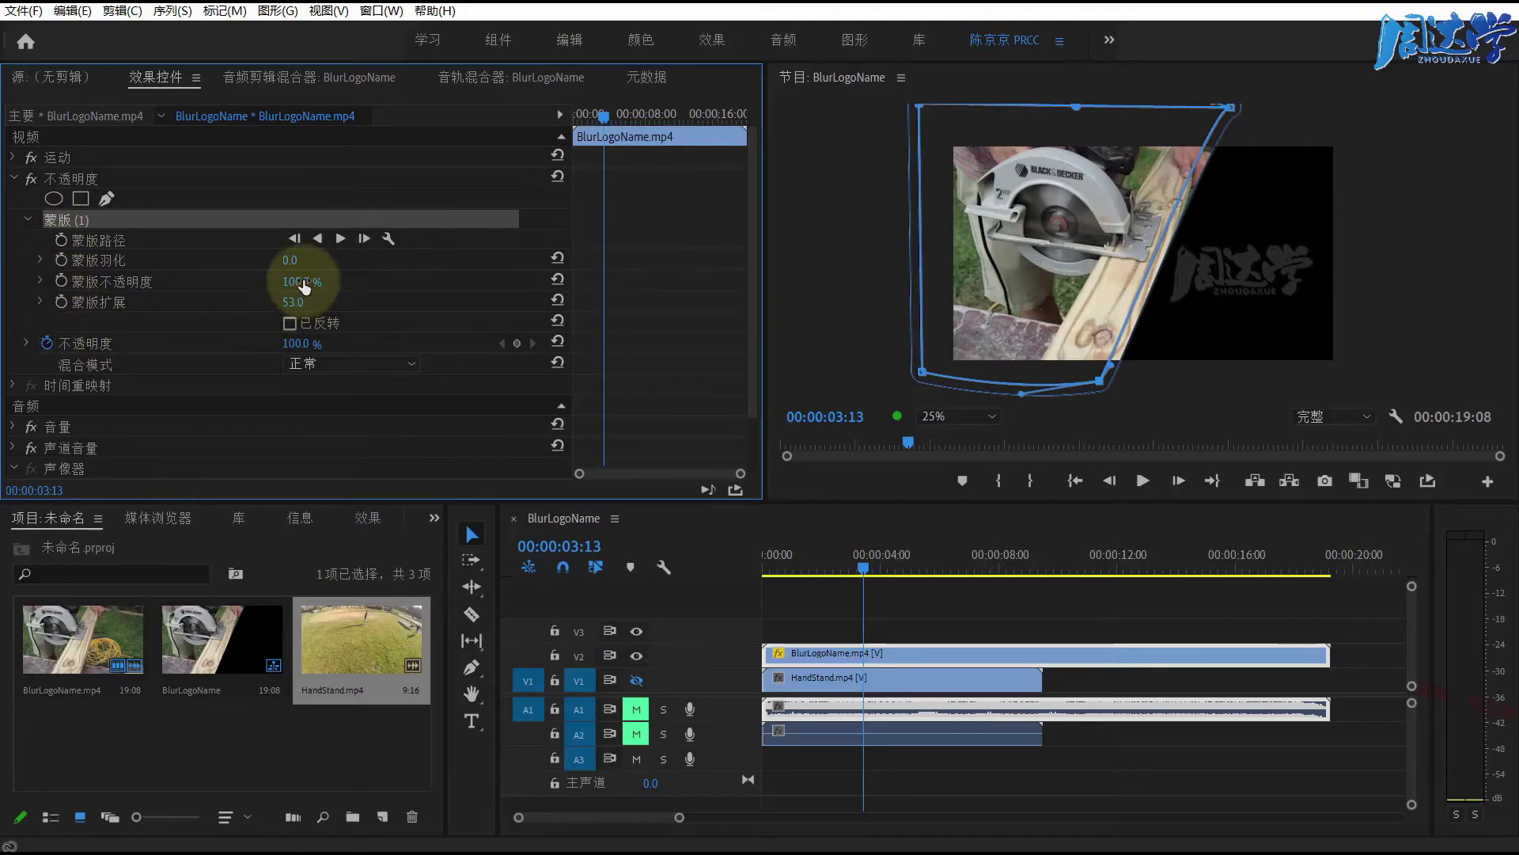
# Lower the mask opacity, then restore it to 100%, collapsing and re-expanding the mask group.
pyautogui.moveTo(303, 286); pyautogui.dragTo(75, 281)
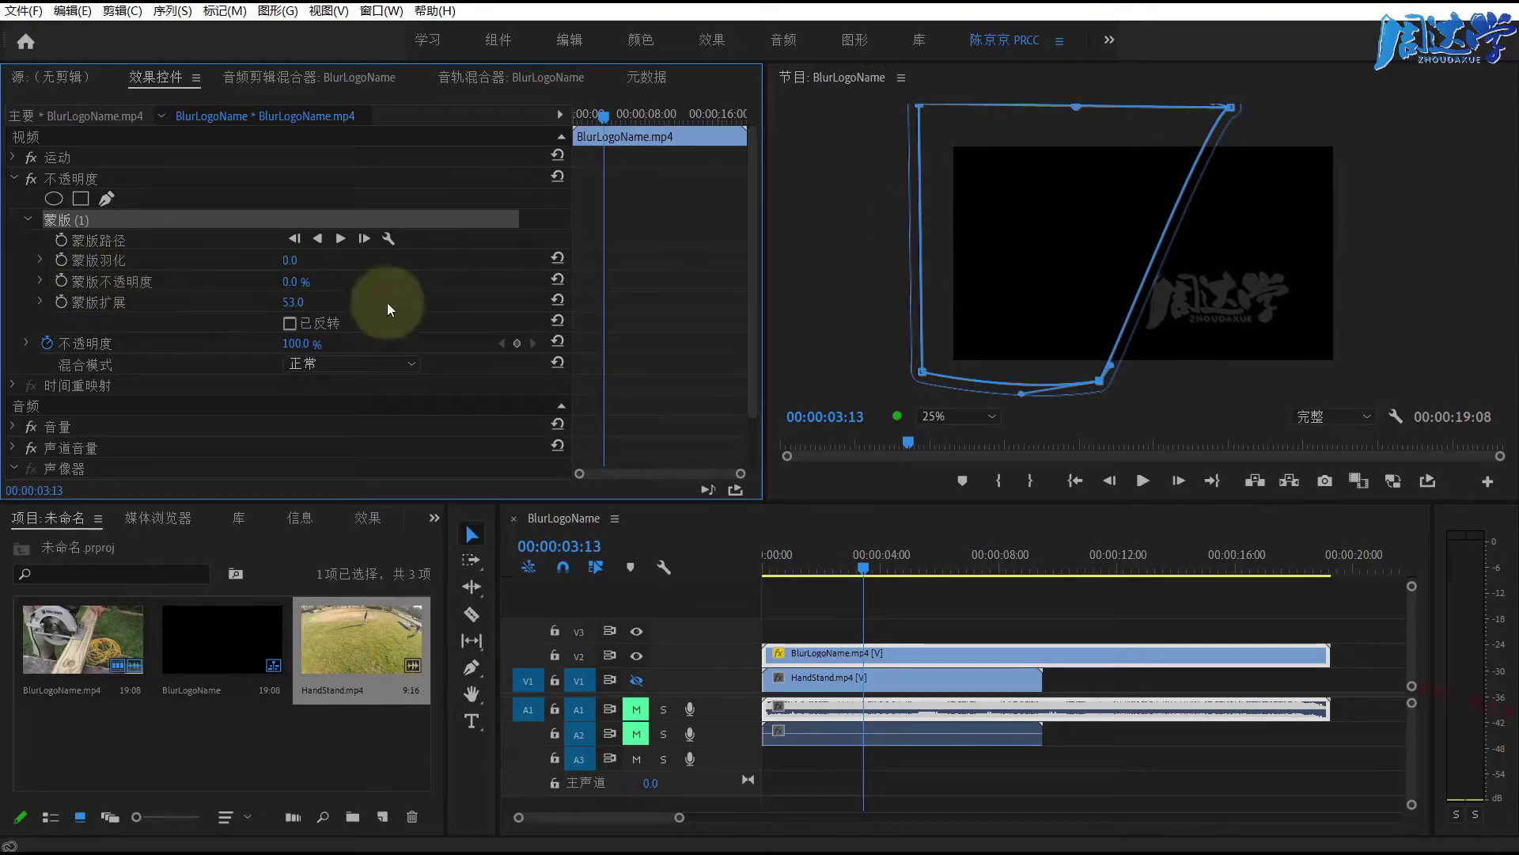
pyautogui.moveTo(295, 289); pyautogui.dragTo(527, 293)
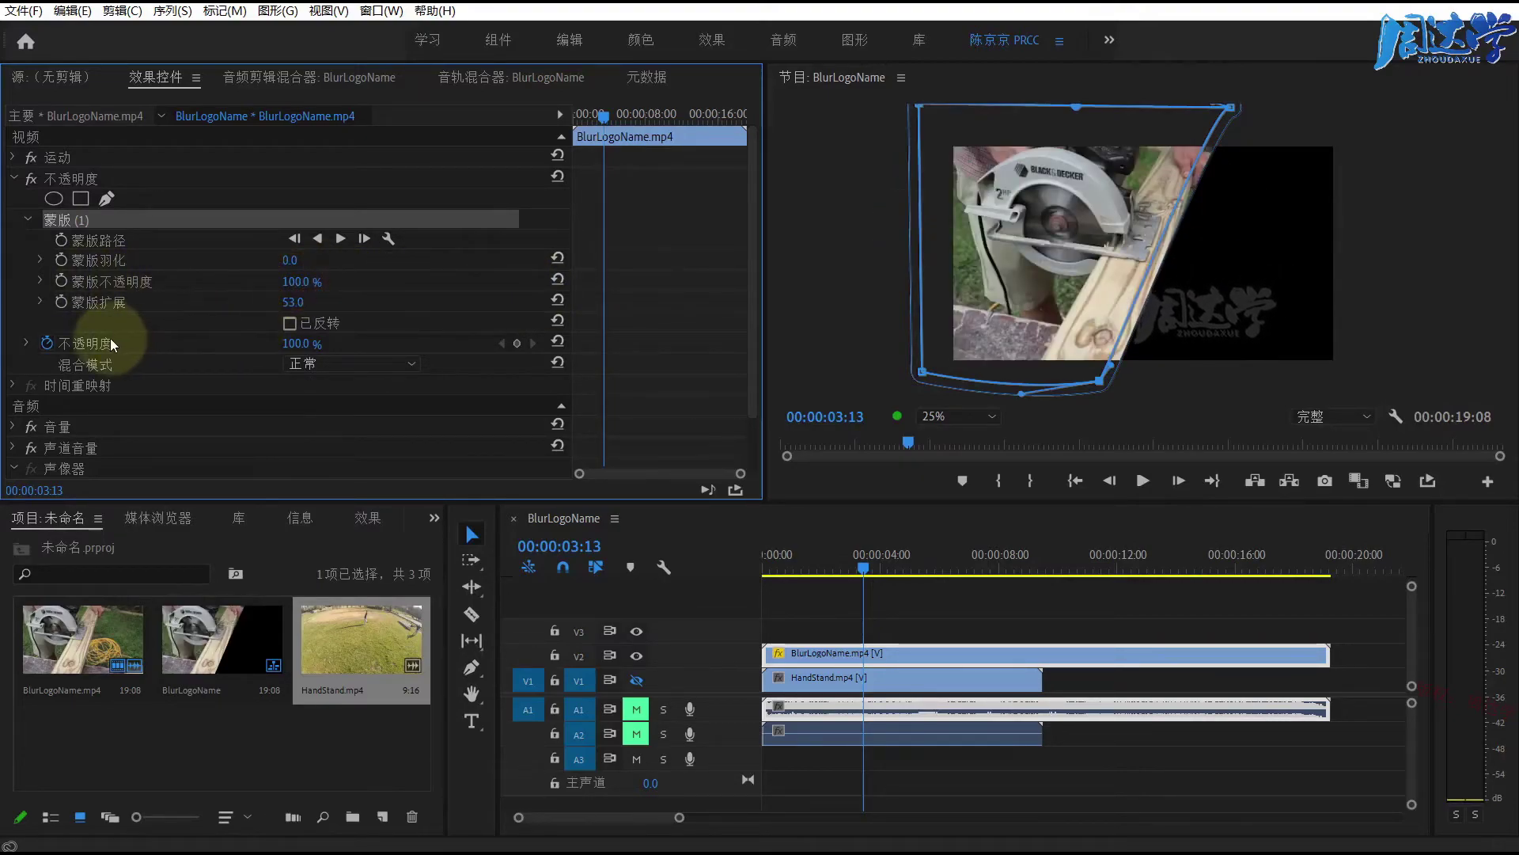
pyautogui.click(27, 220)
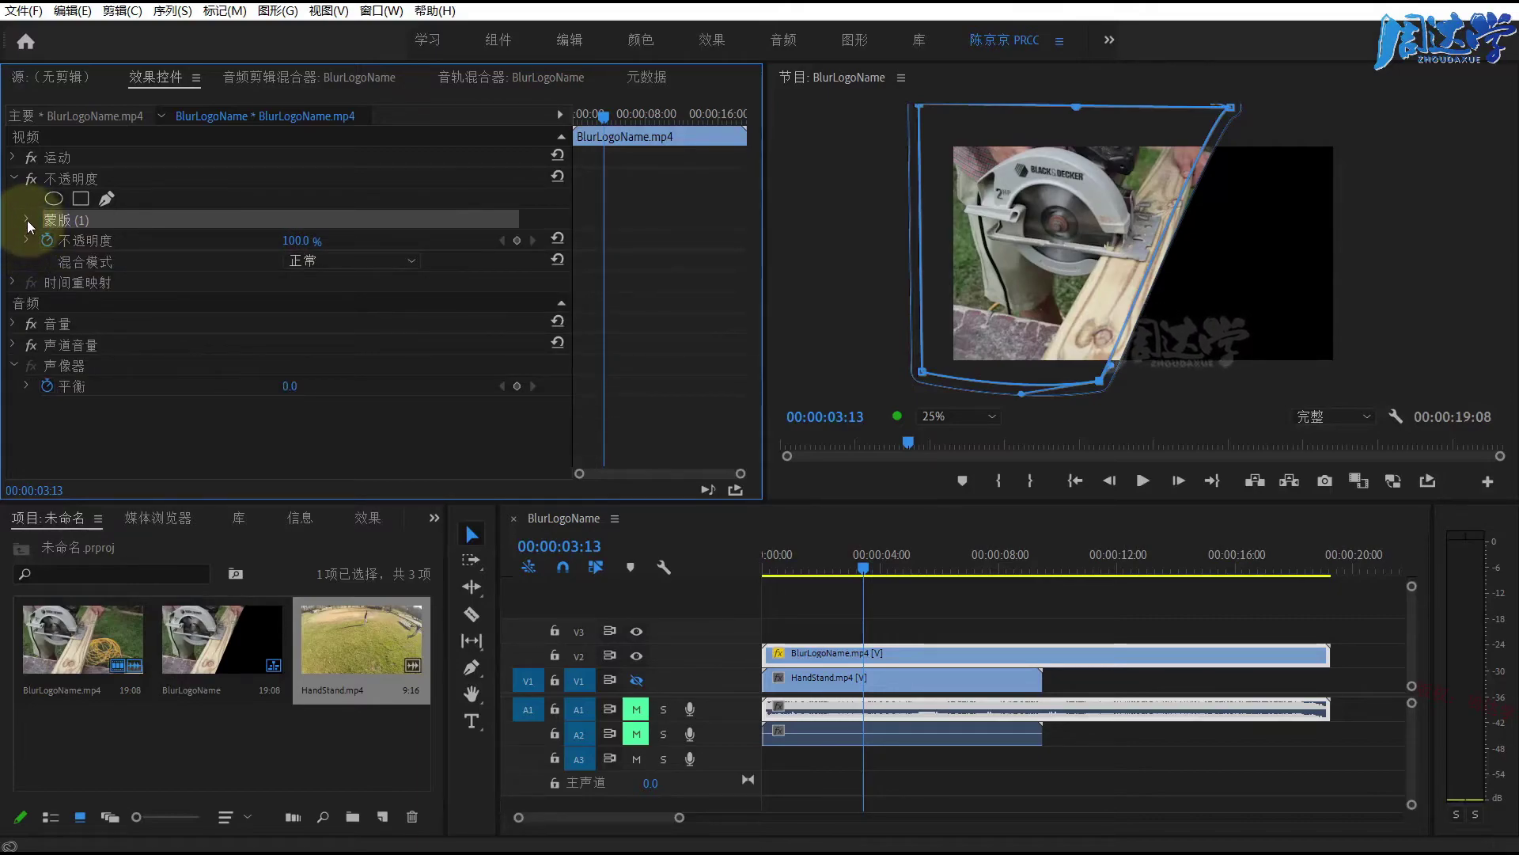
pyautogui.click(27, 220)
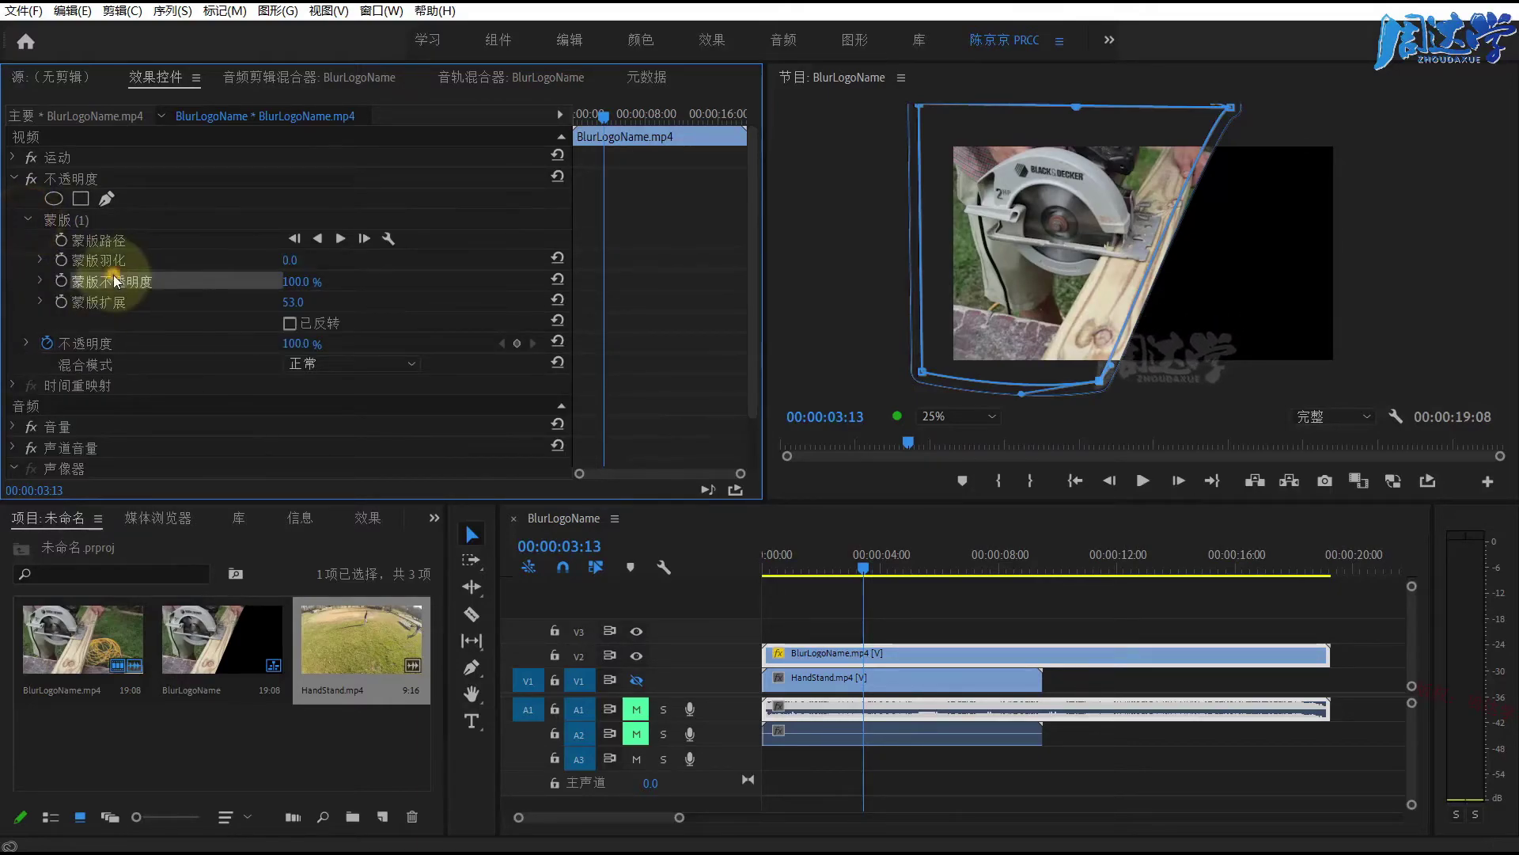
pyautogui.moveTo(298, 281); pyautogui.dragTo(316, 282)
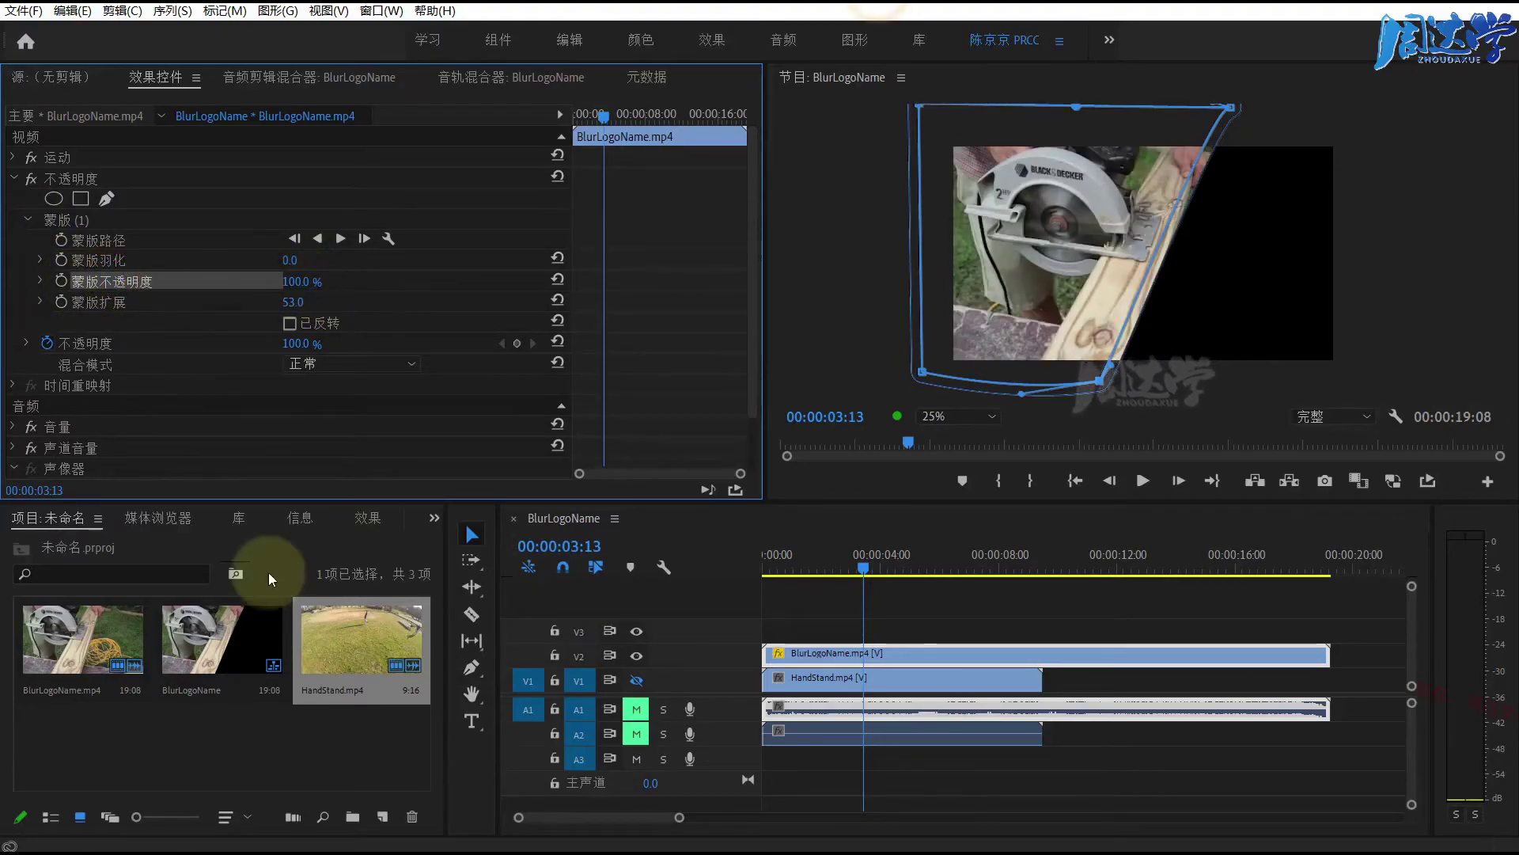
# Open Effects, hide V2, show V1's HandStand track, and set the Program monitor zoom to Fit.
pyautogui.click(369, 516)
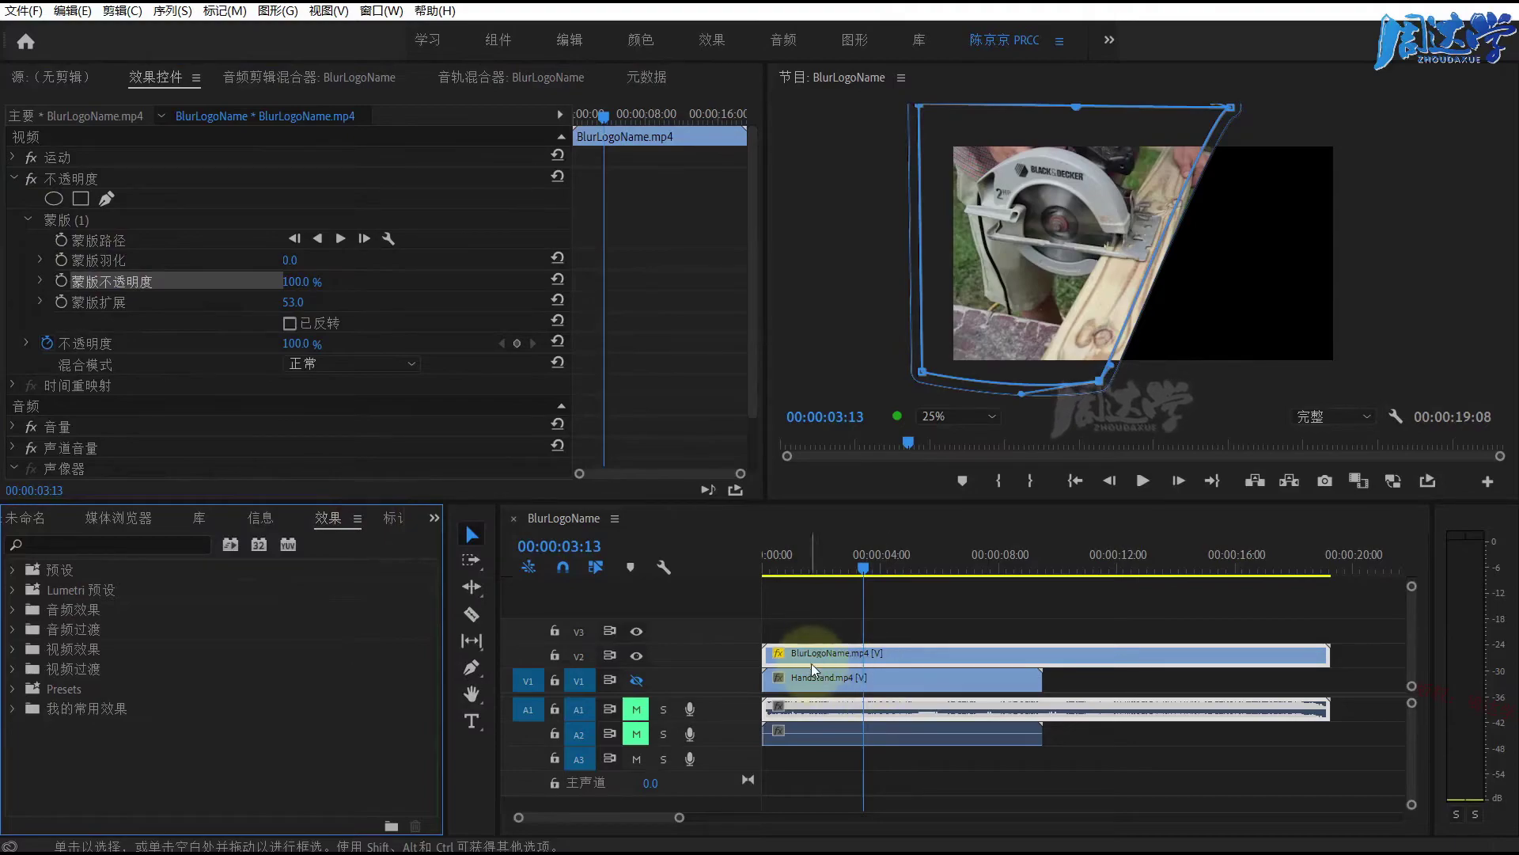
pyautogui.click(827, 677)
pyautogui.click(636, 656)
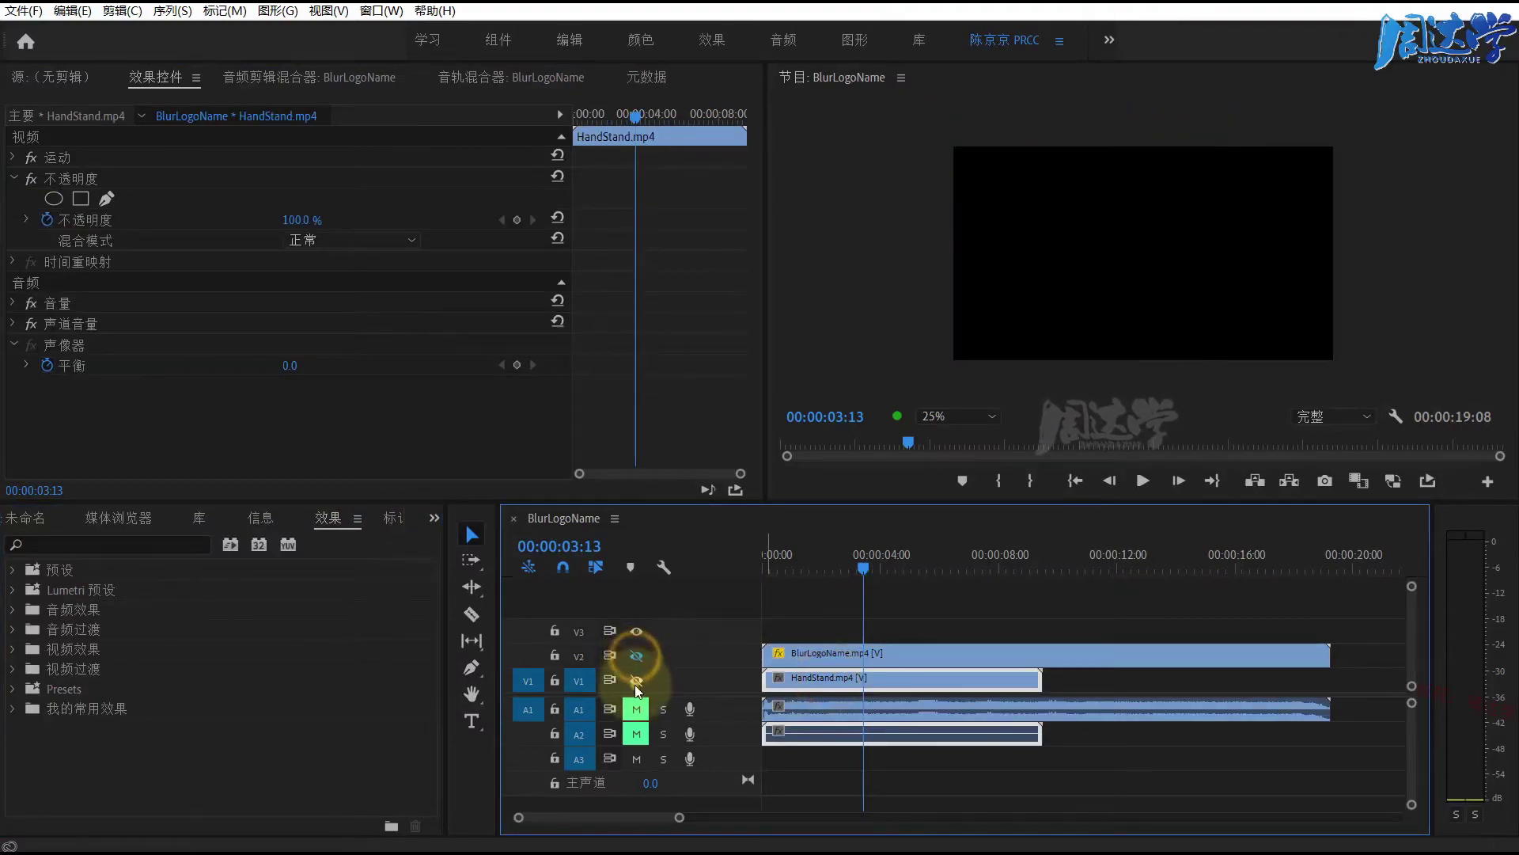
pyautogui.click(637, 680)
pyautogui.click(948, 414)
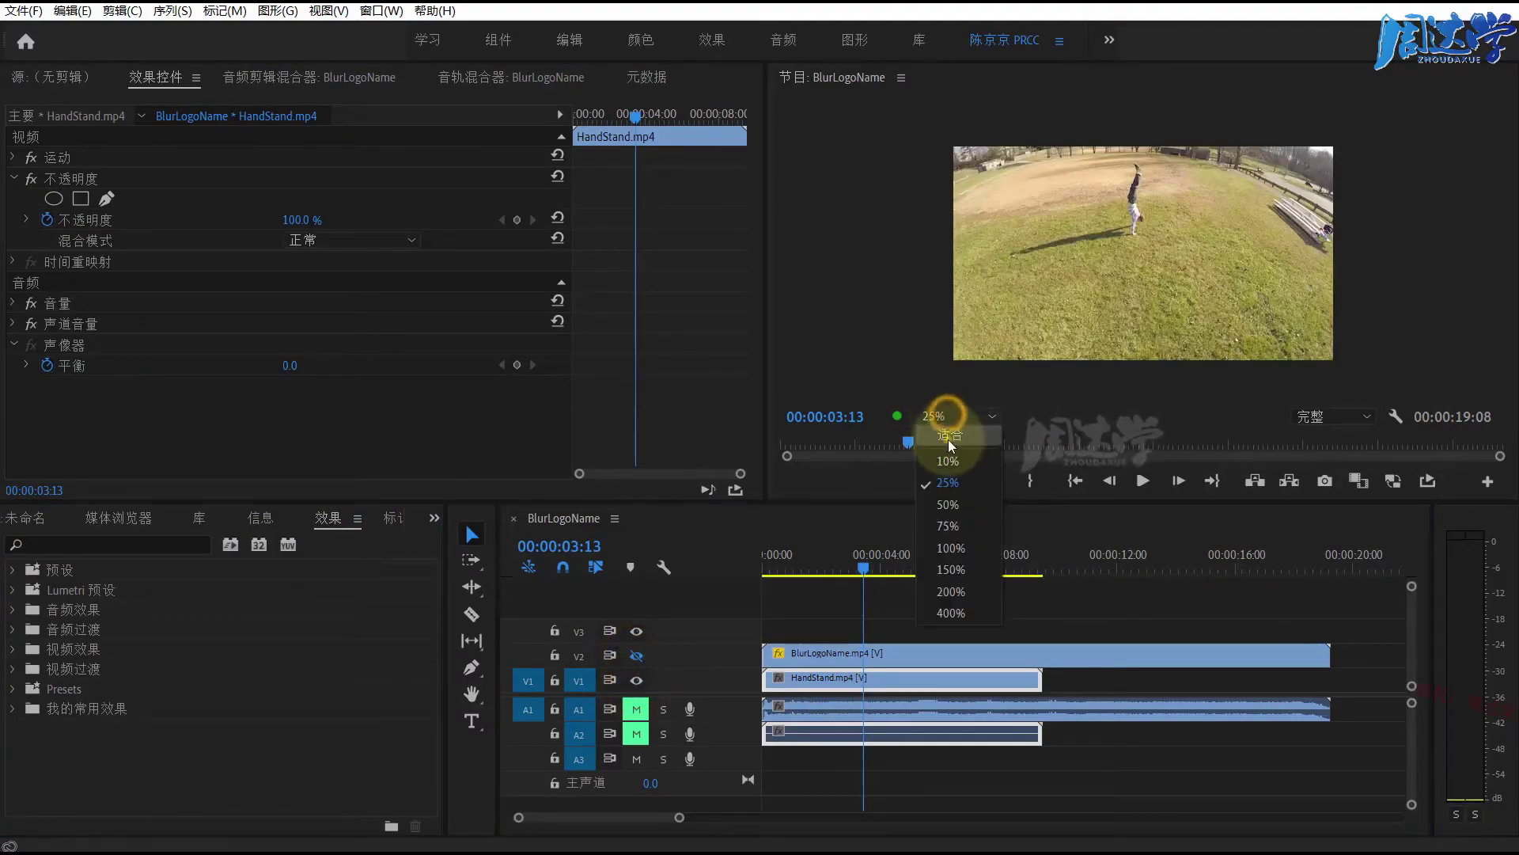
pyautogui.click(948, 439)
# Find 黑白 (Black & White) via an Effects search and apply it to the HandStand clip.
pyautogui.click(114, 540)
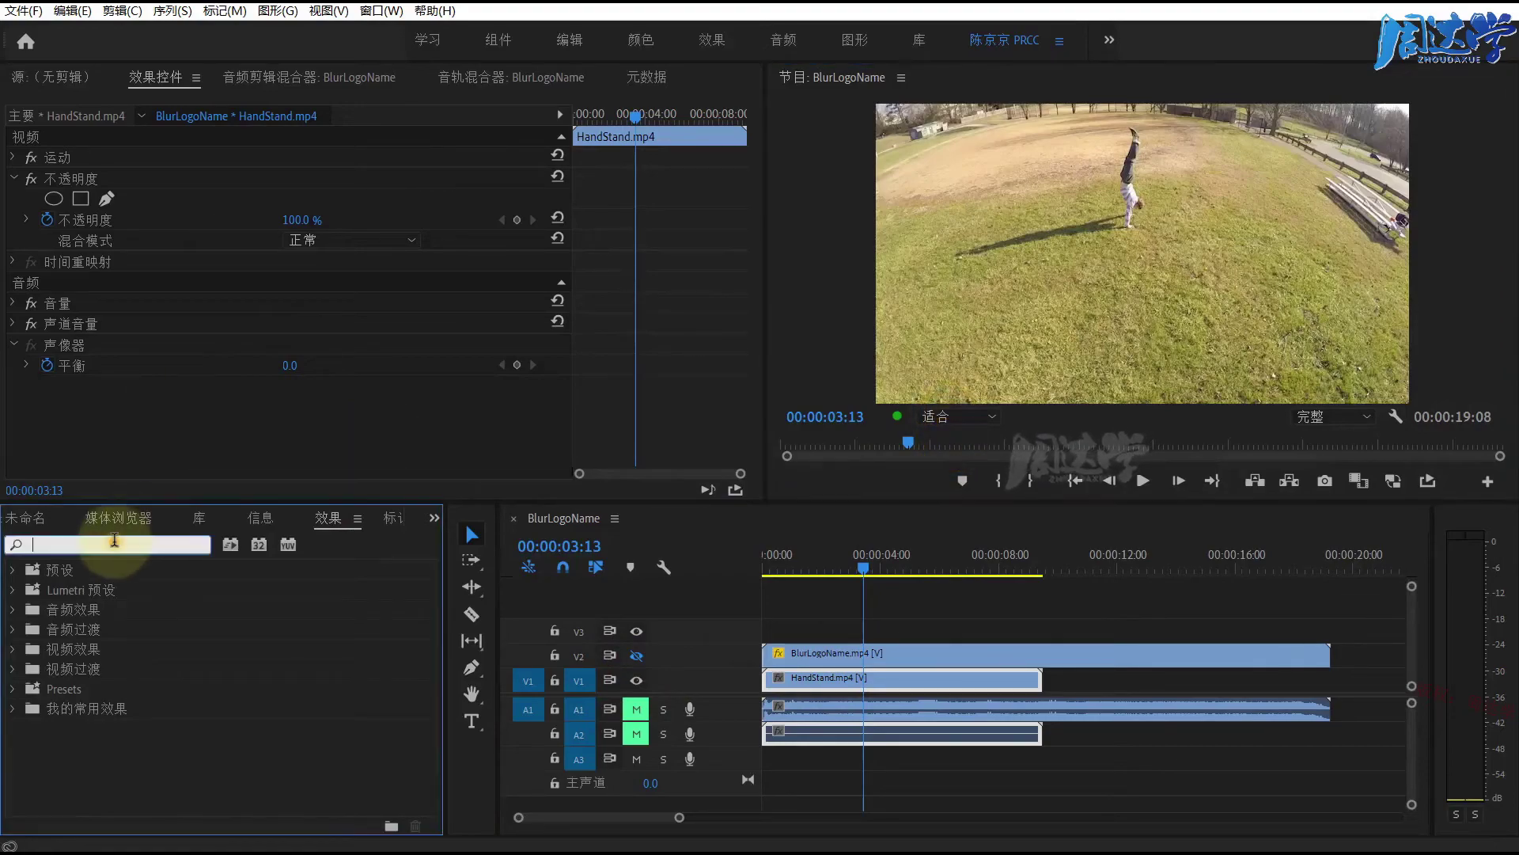
pyautogui.write("hei'b")
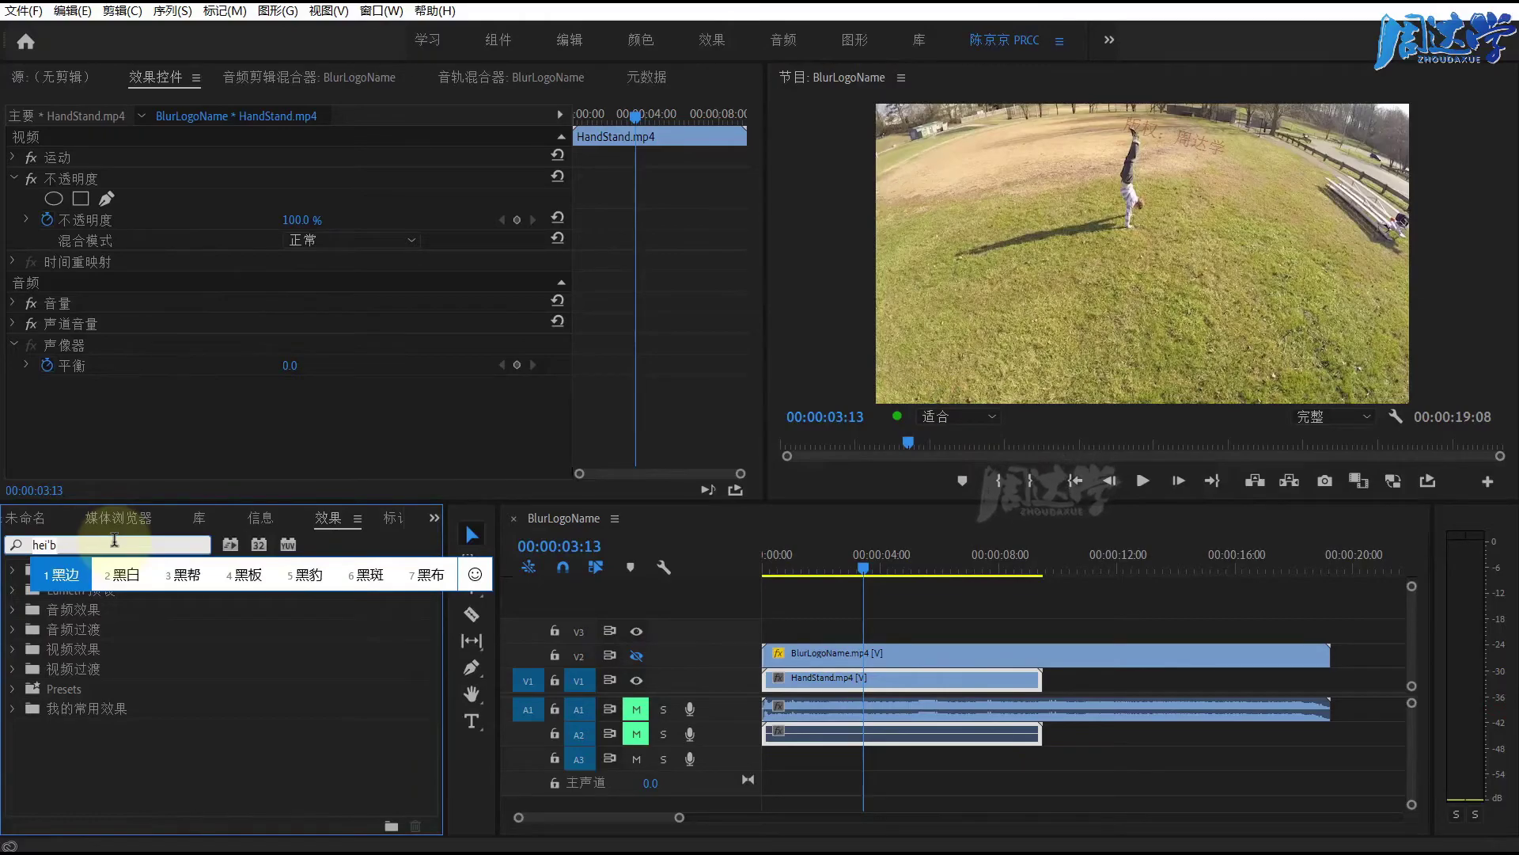
pyautogui.write('黑白')
pyautogui.scroll(-2, 103, 784)
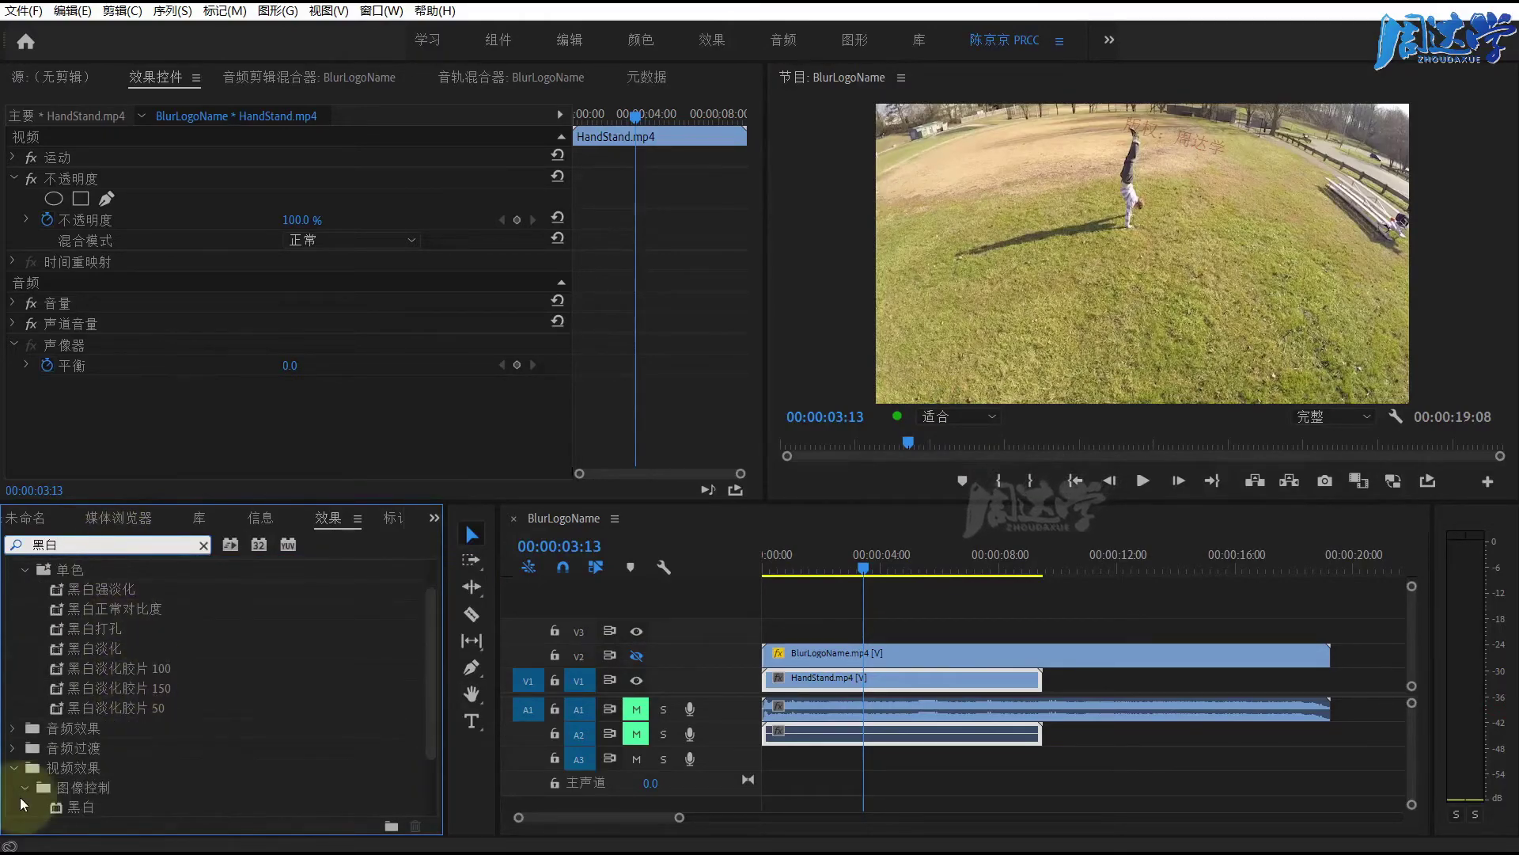
pyautogui.moveTo(71, 806)
pyautogui.mouseDown()
pyautogui.moveTo(849, 586)
pyautogui.moveTo(859, 678)
pyautogui.mouseUp()
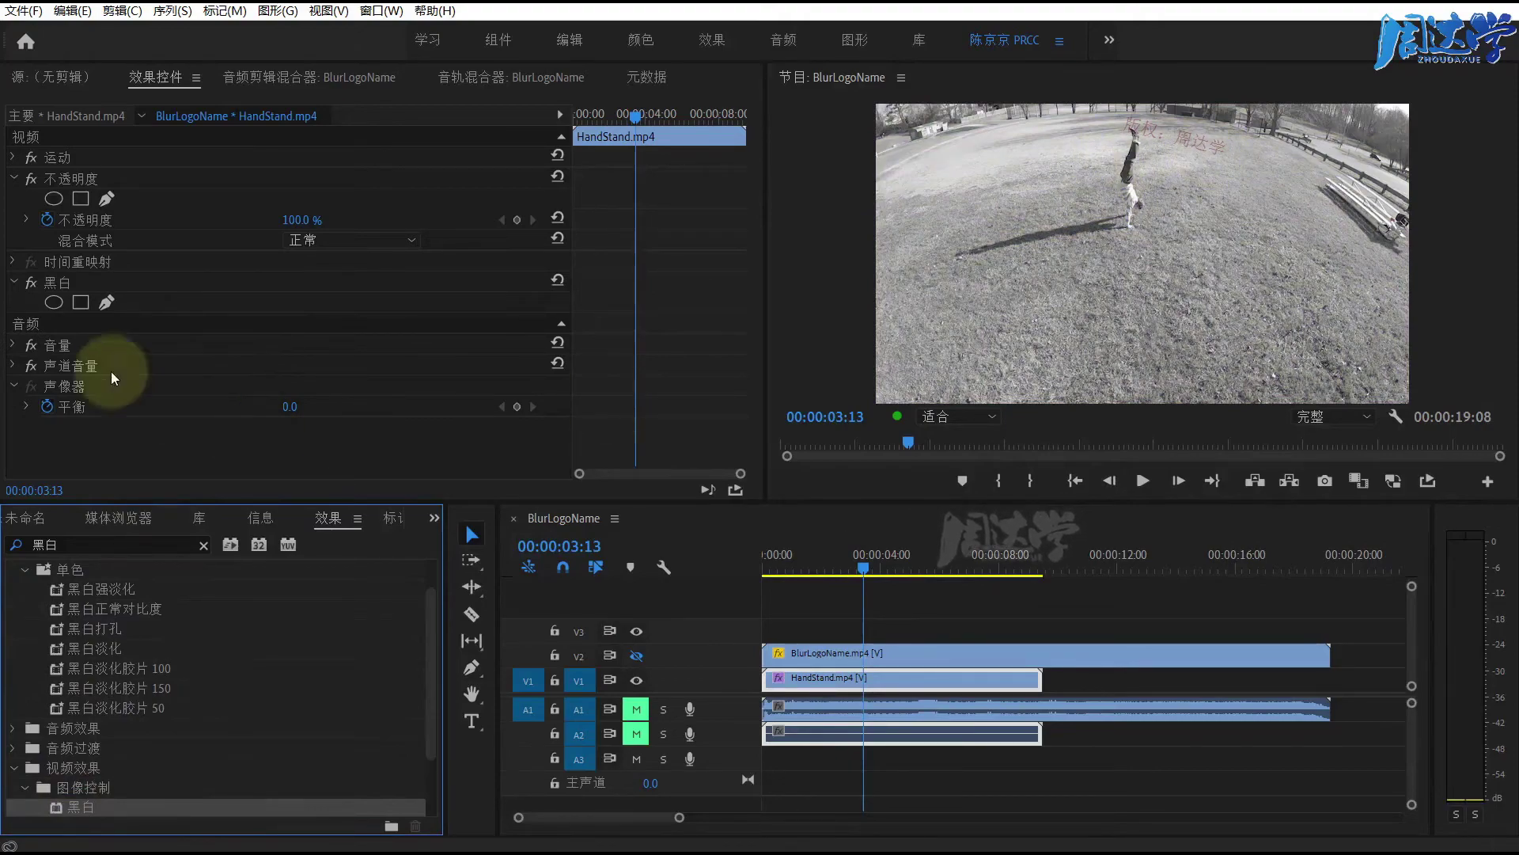
# Draw a pen mask on the 黑白 effect outlining the handstanding figure, curving its top vertex.
pyautogui.click(65, 281)
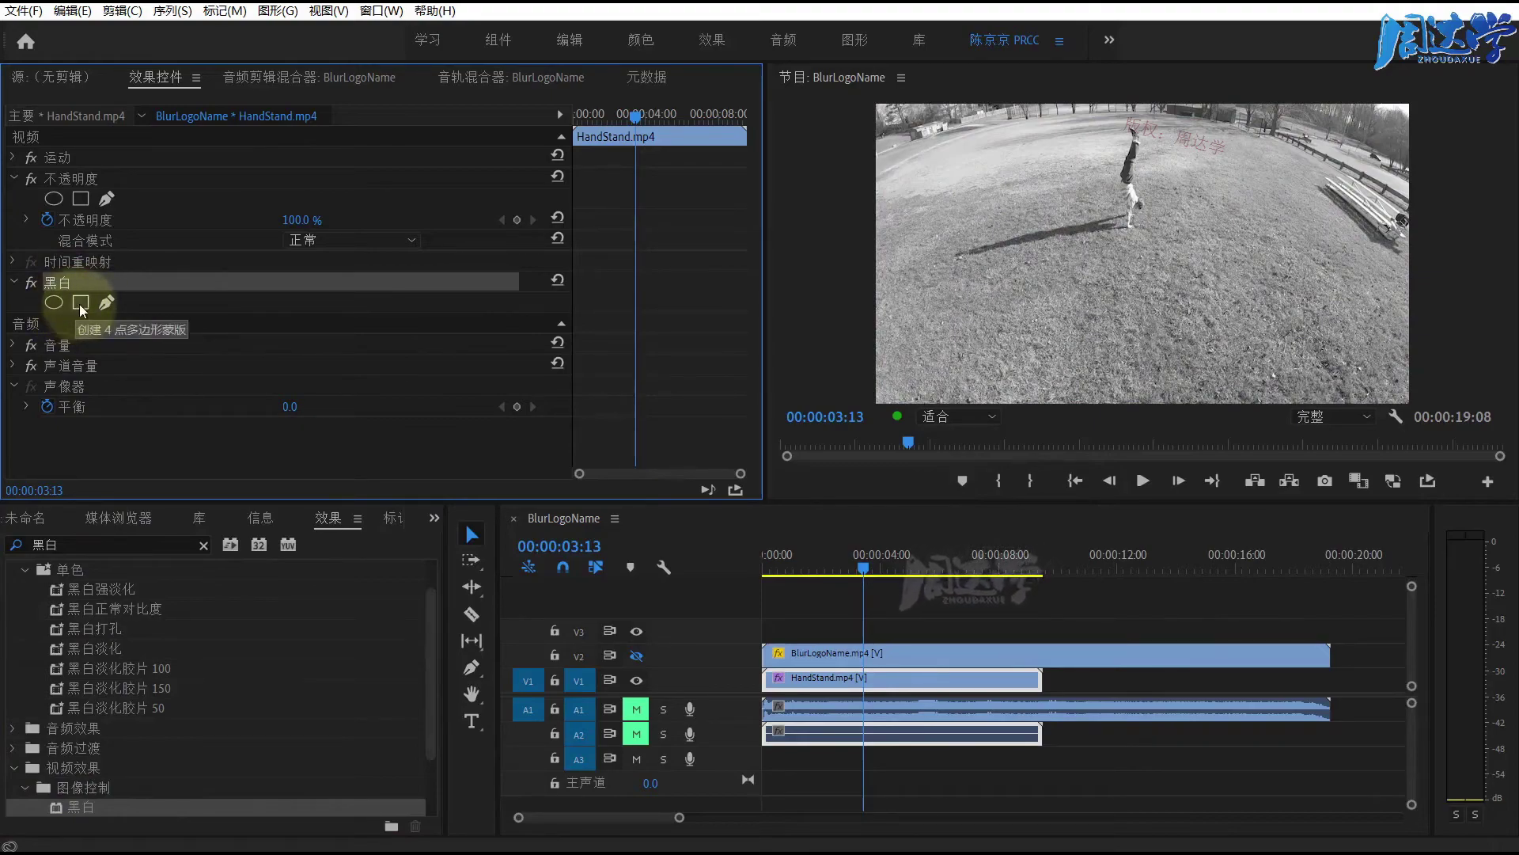
pyautogui.click(106, 303)
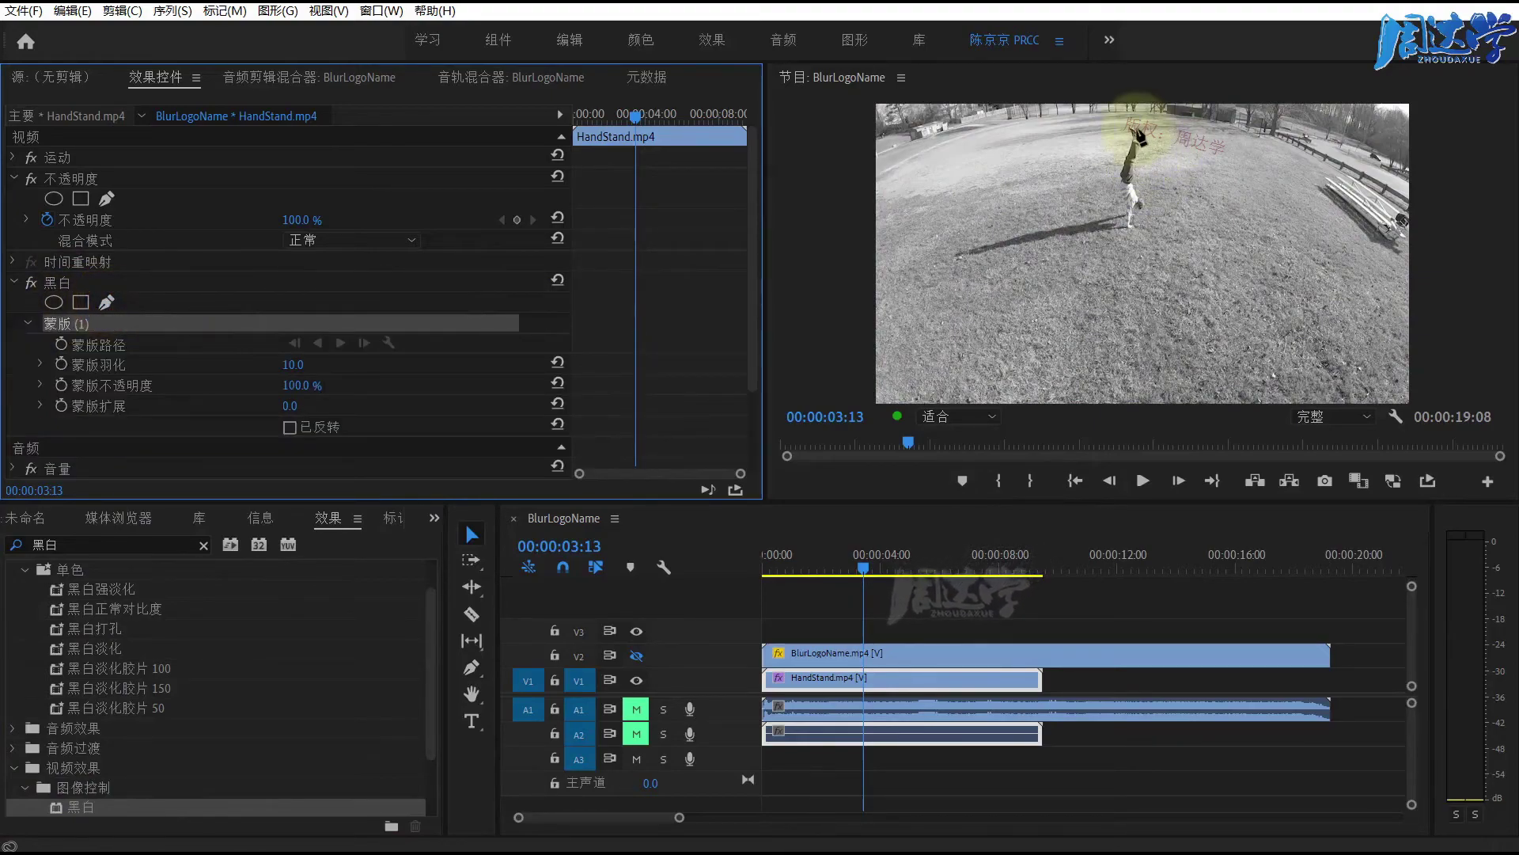
pyautogui.click(1136, 137)
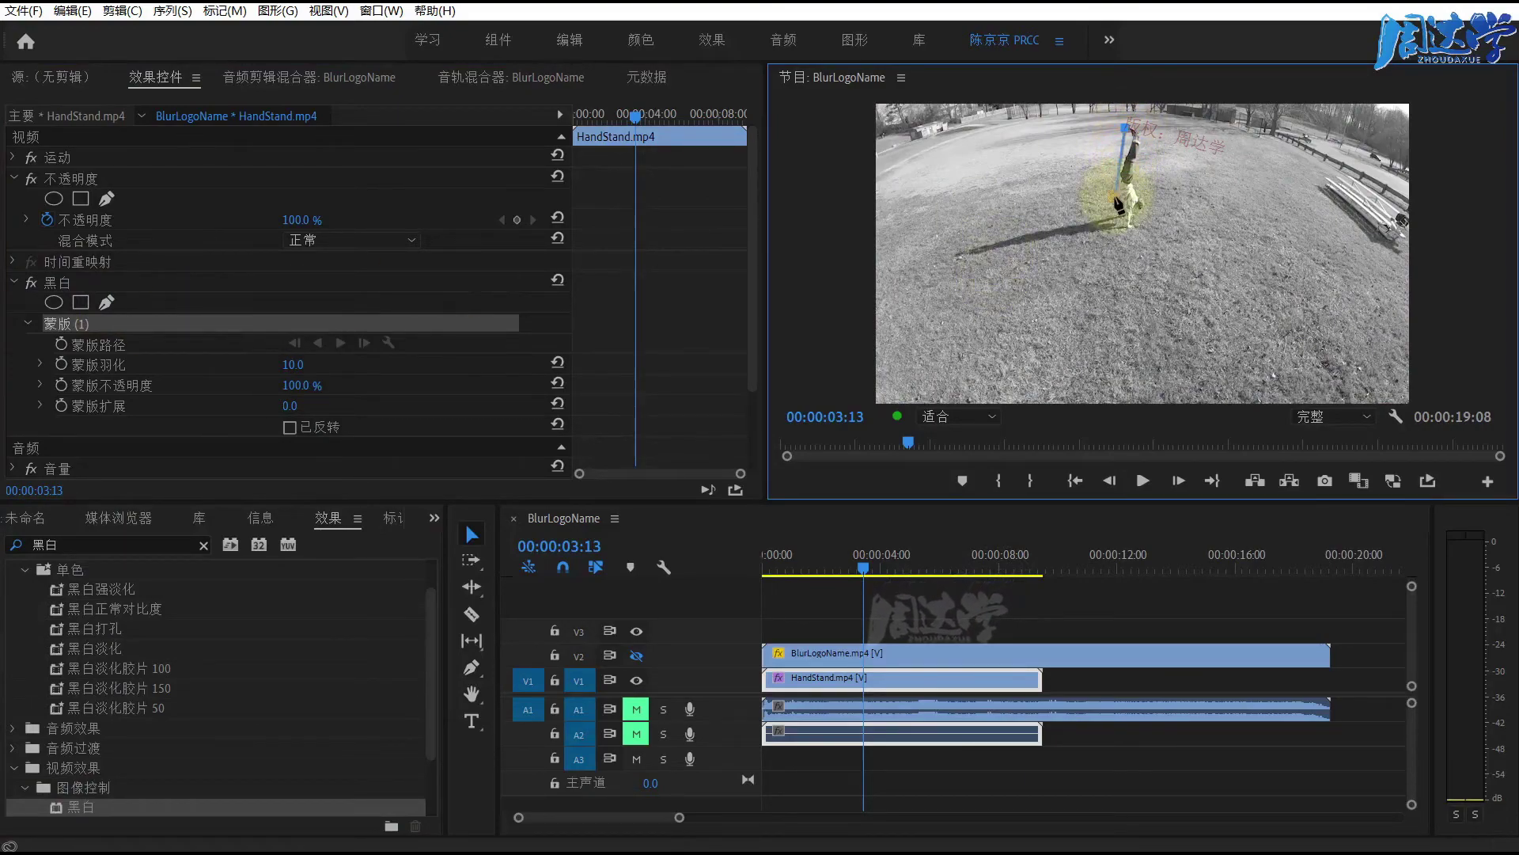
pyautogui.click(1110, 226)
pyautogui.click(1144, 226)
pyautogui.click(1149, 185)
pyautogui.click(1139, 122)
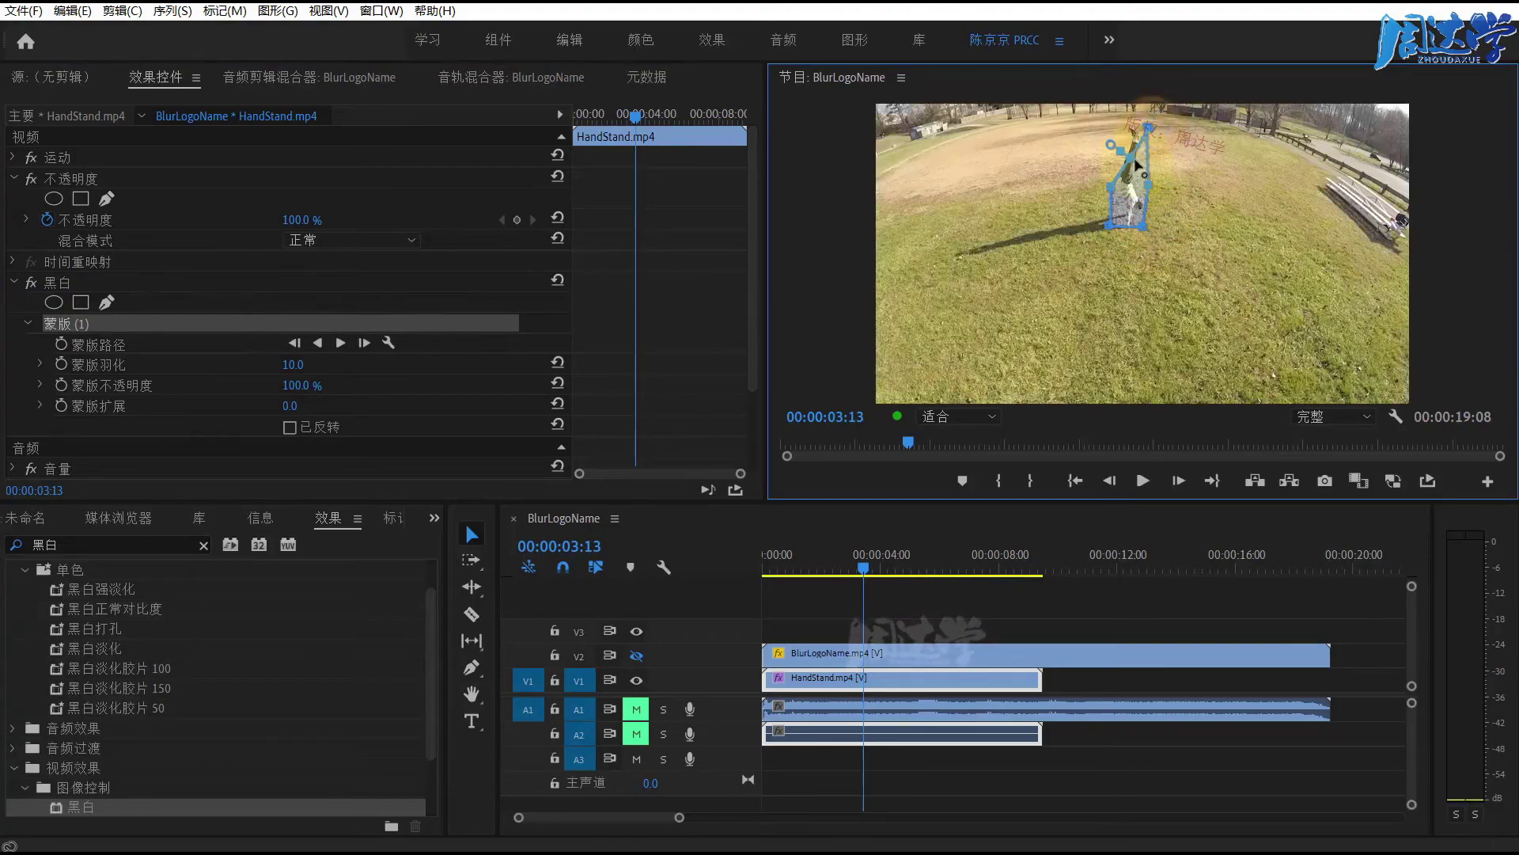
pyautogui.click(1119, 141)
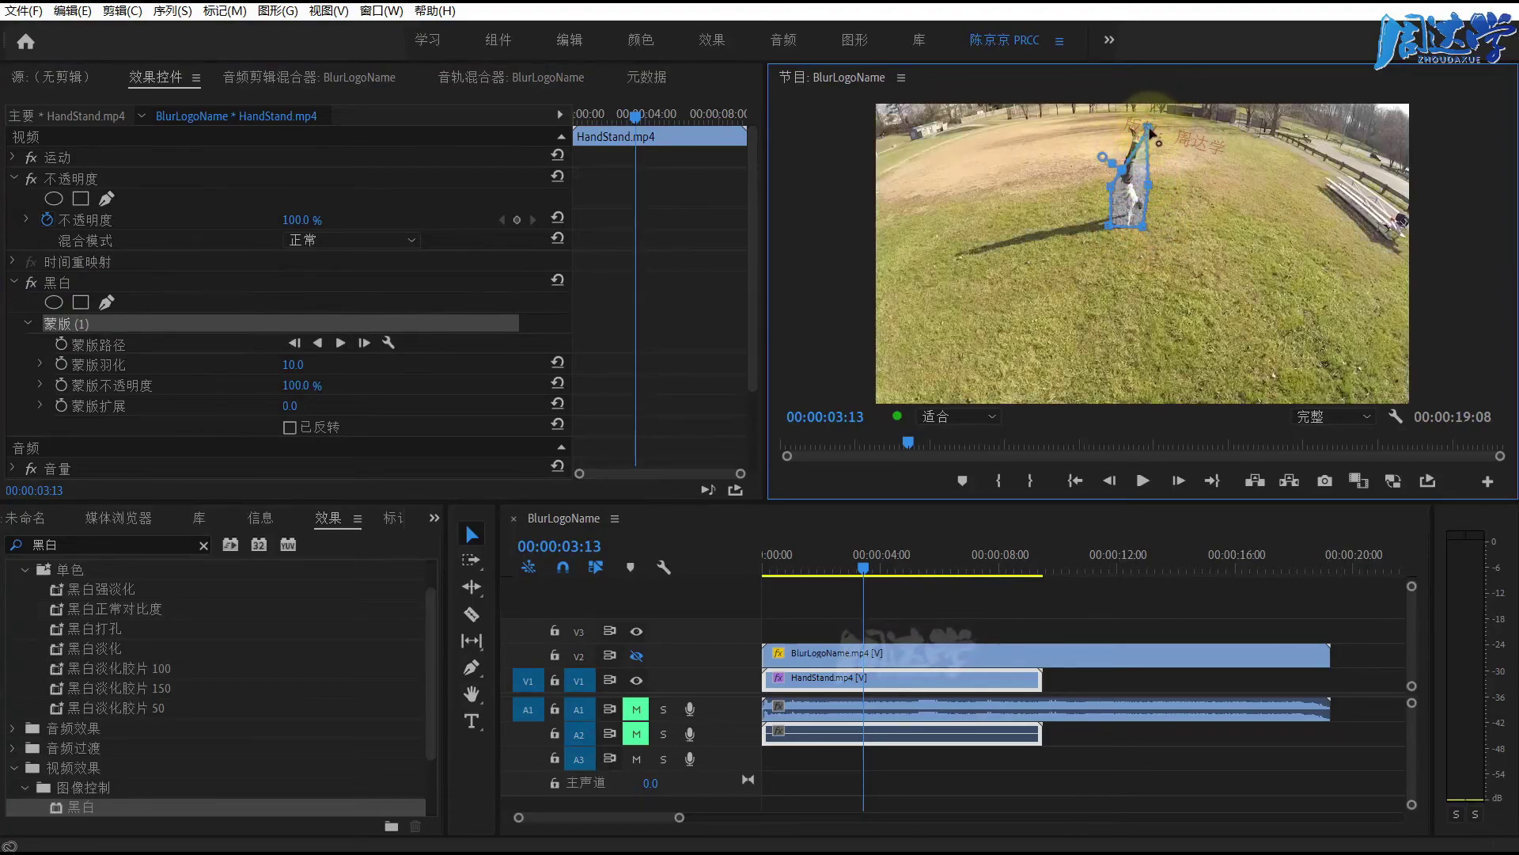
pyautogui.moveTo(1149, 127)
pyautogui.mouseDown()
pyautogui.moveTo(1192, 127)
pyautogui.moveTo(1114, 109)
pyautogui.mouseUp()
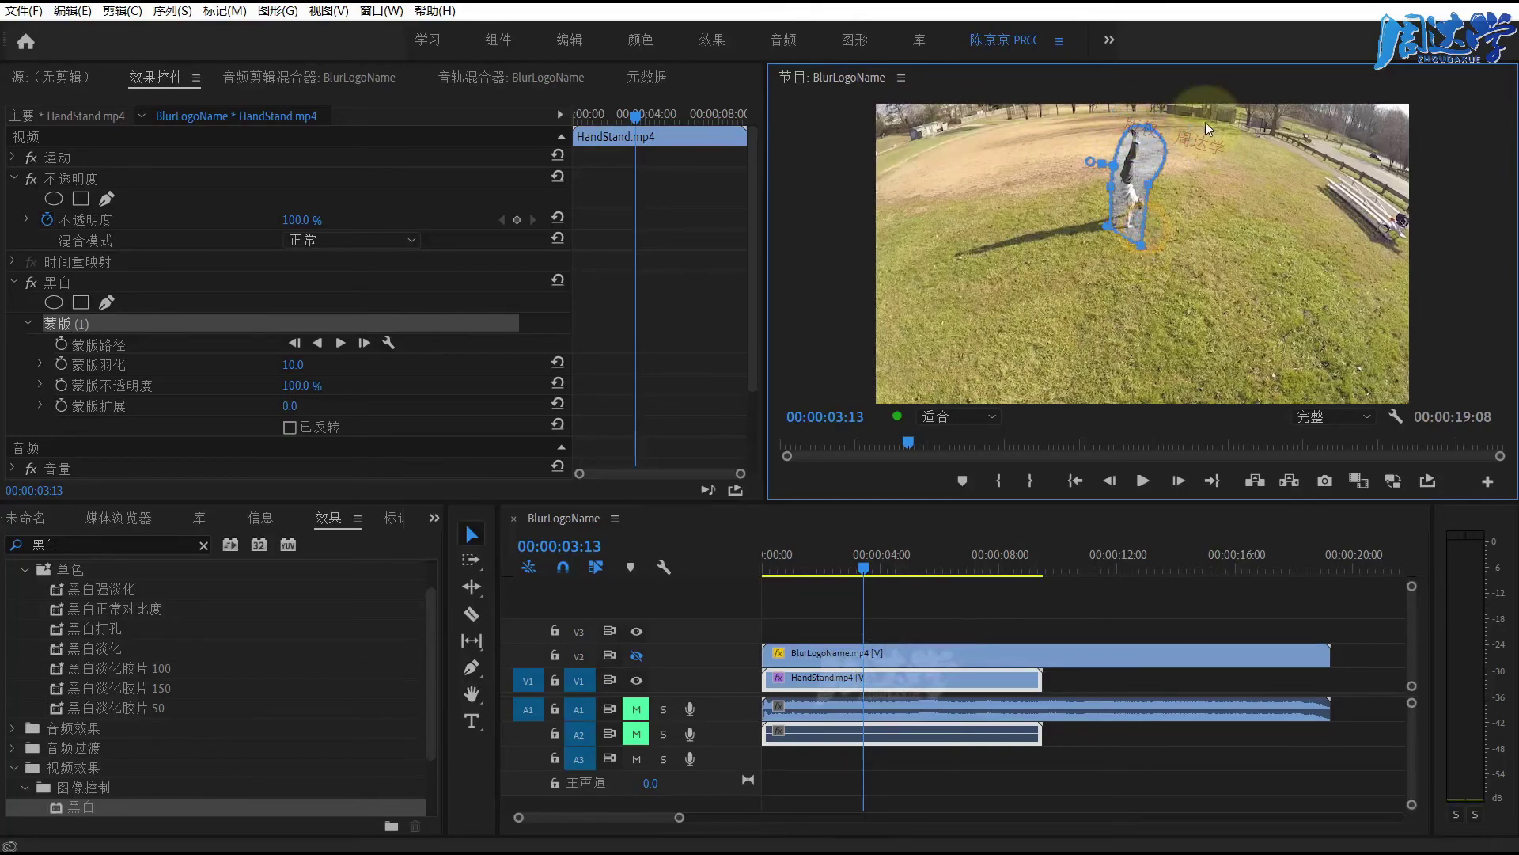
# Delete the 黑白 effect from HandStand to restore full colour.
pyautogui.scroll(-1, 136, 739)
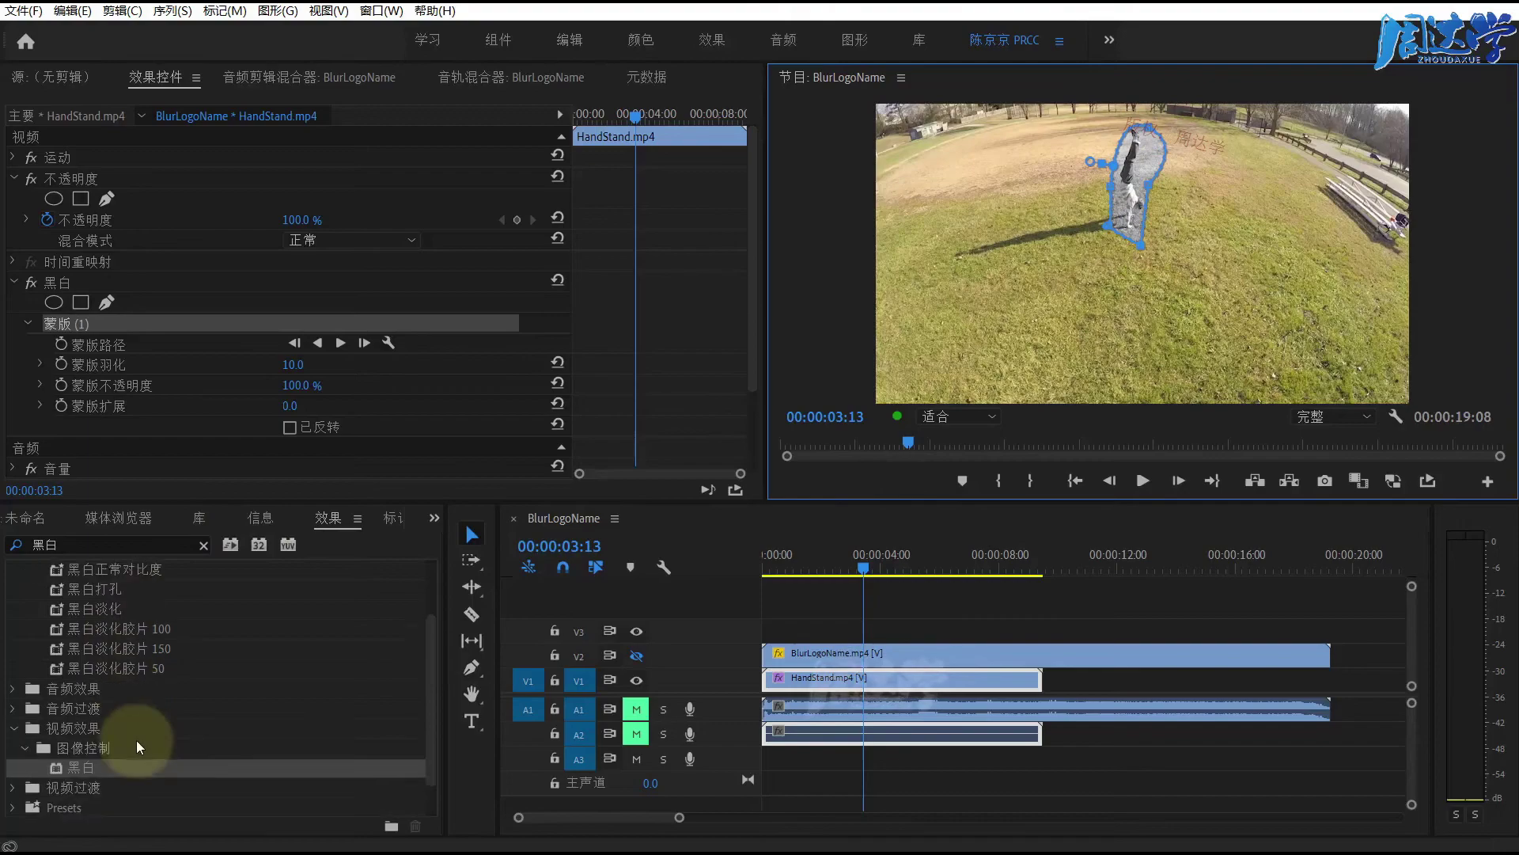
pyautogui.scroll(-2, 146, 730)
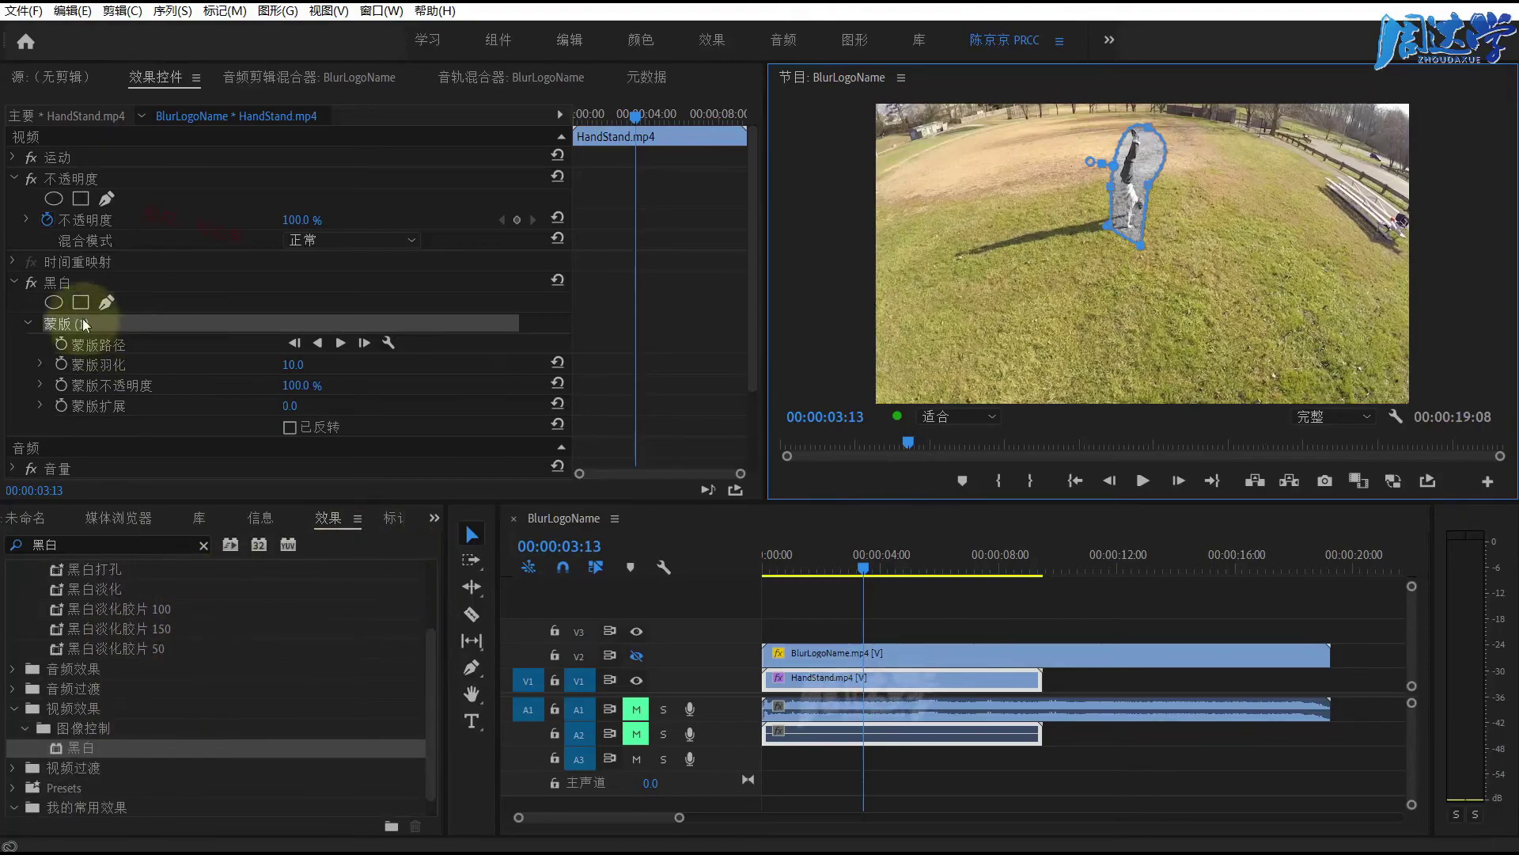
pyautogui.click(64, 283)
pyautogui.press('Delete')
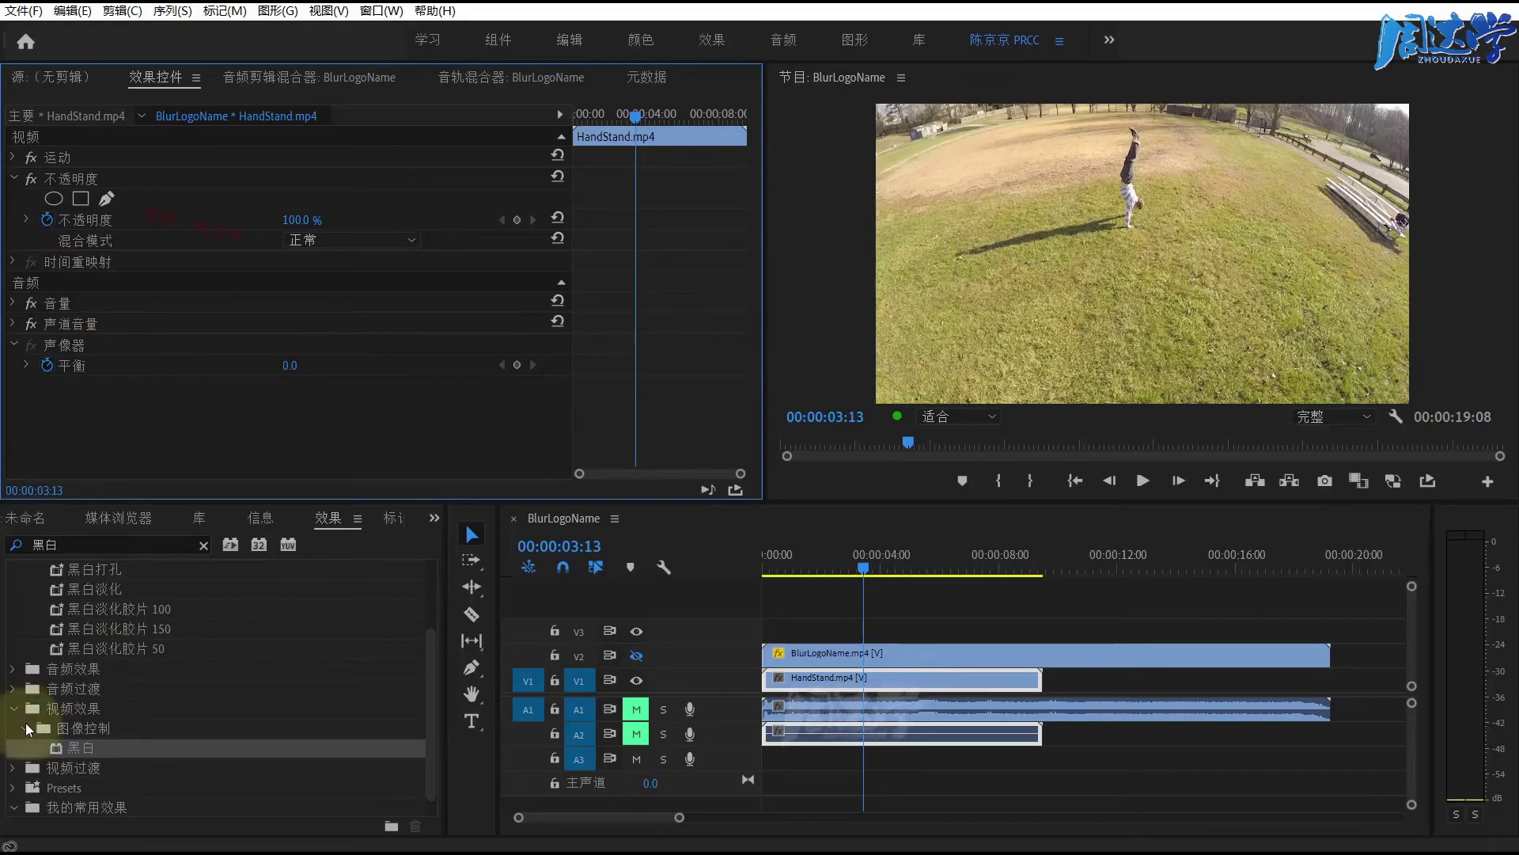
# Clear the Effects search and apply 光照效果 (Lighting Effects) from Video Effects > 调整 to HandStand.
pyautogui.click(204, 546)
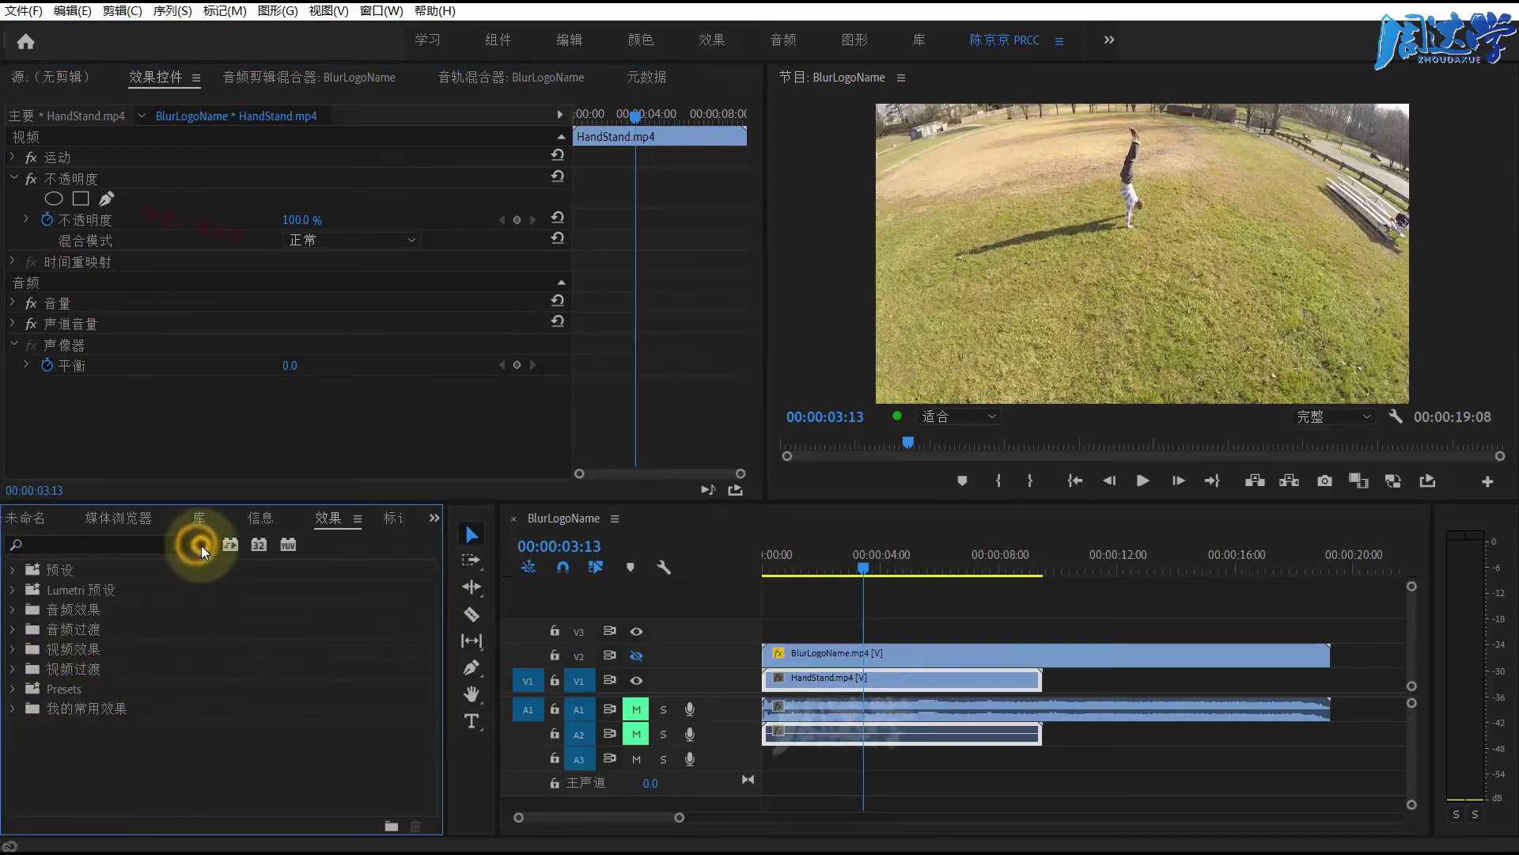
pyautogui.click(14, 649)
pyautogui.scroll(-1, 62, 697)
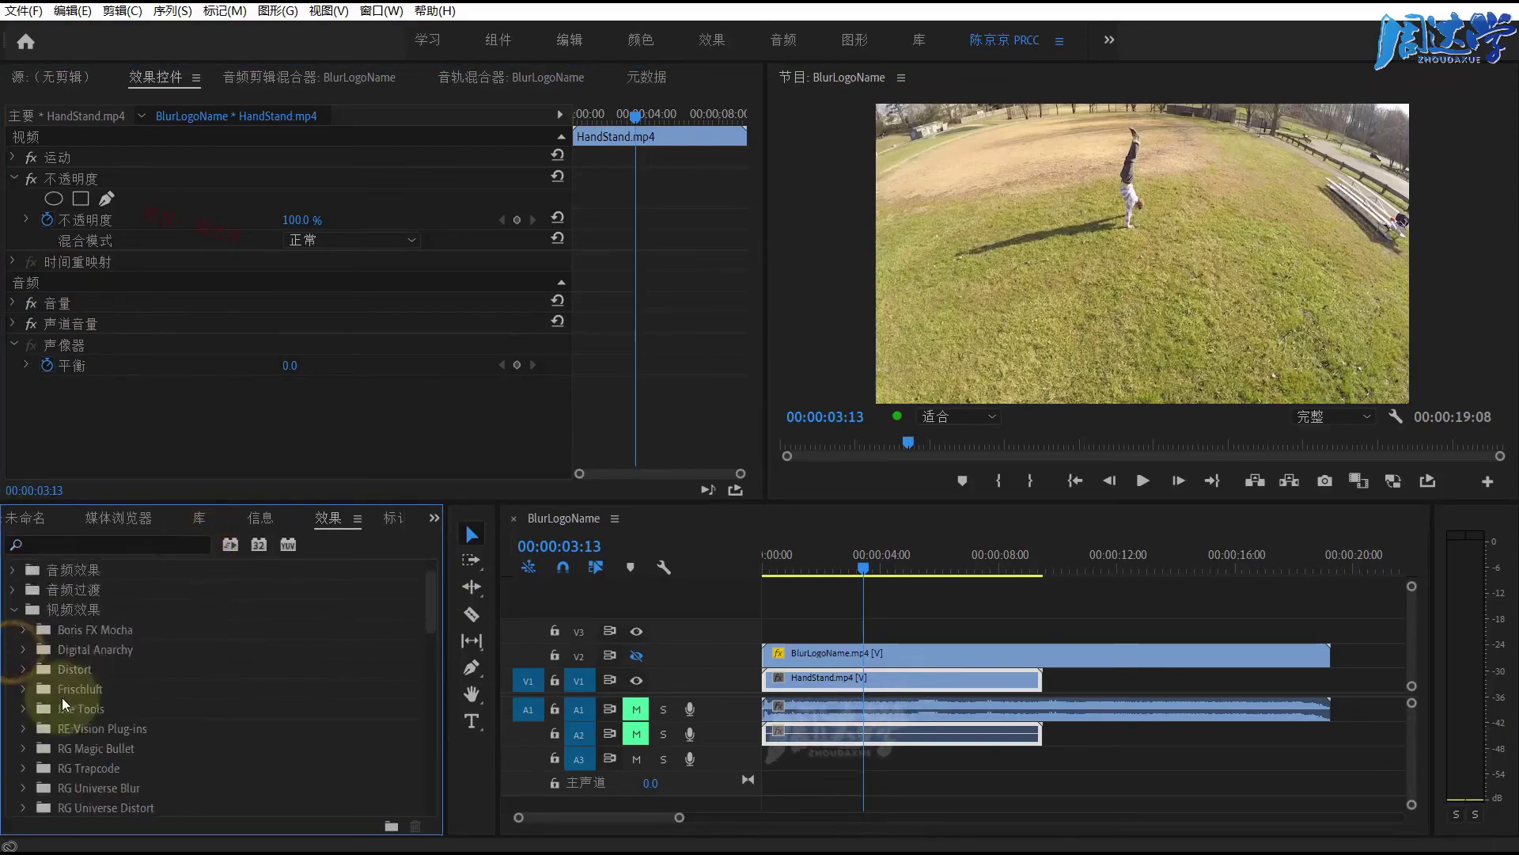
pyautogui.scroll(-3, 74, 695)
pyautogui.scroll(-3, 77, 696)
pyautogui.scroll(-2, 78, 696)
pyautogui.scroll(-2, 74, 649)
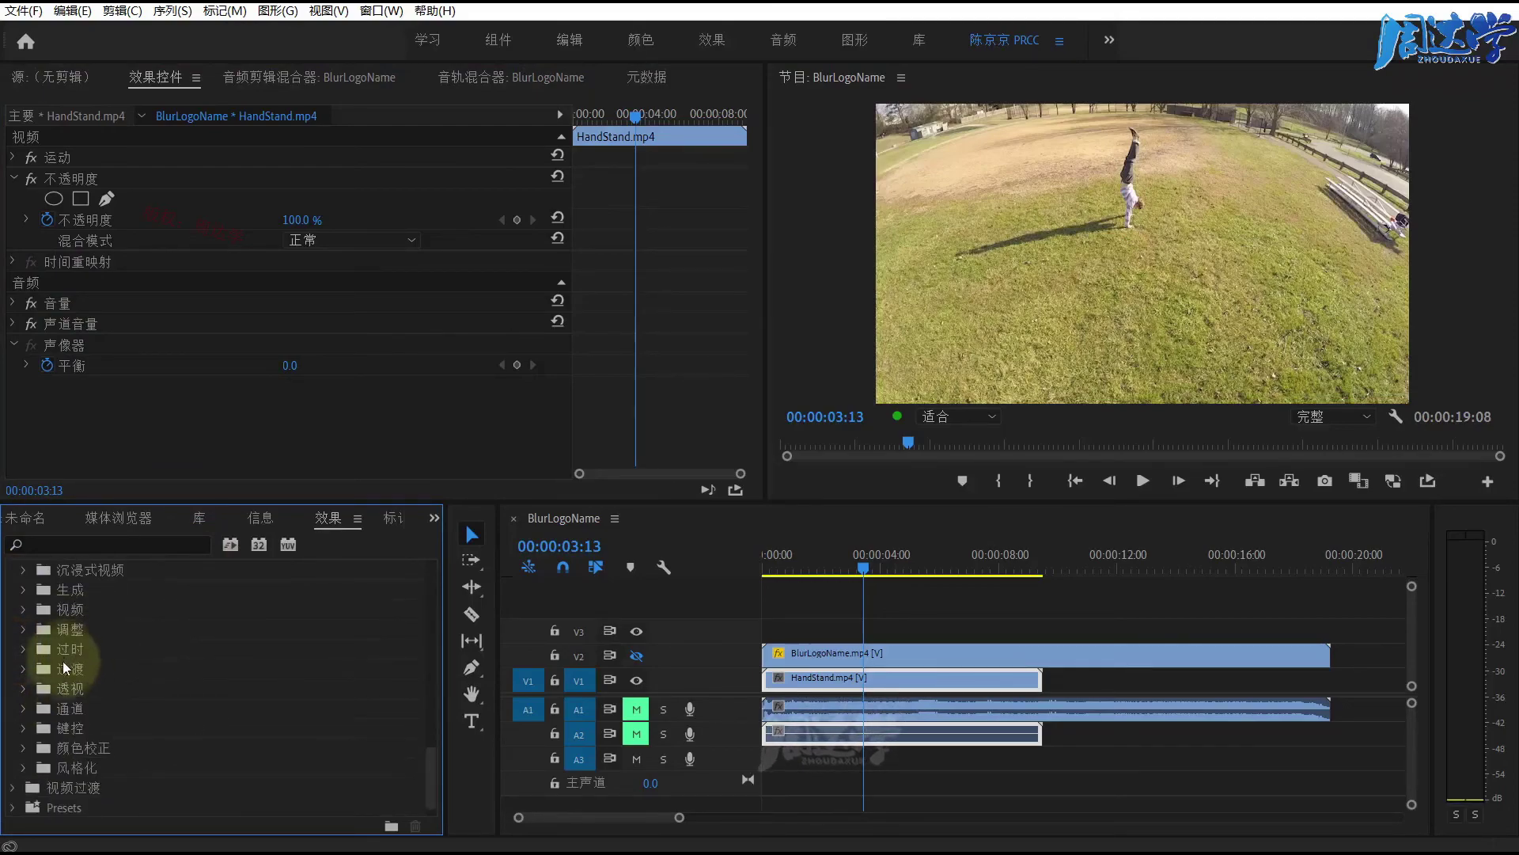
pyautogui.click(23, 649)
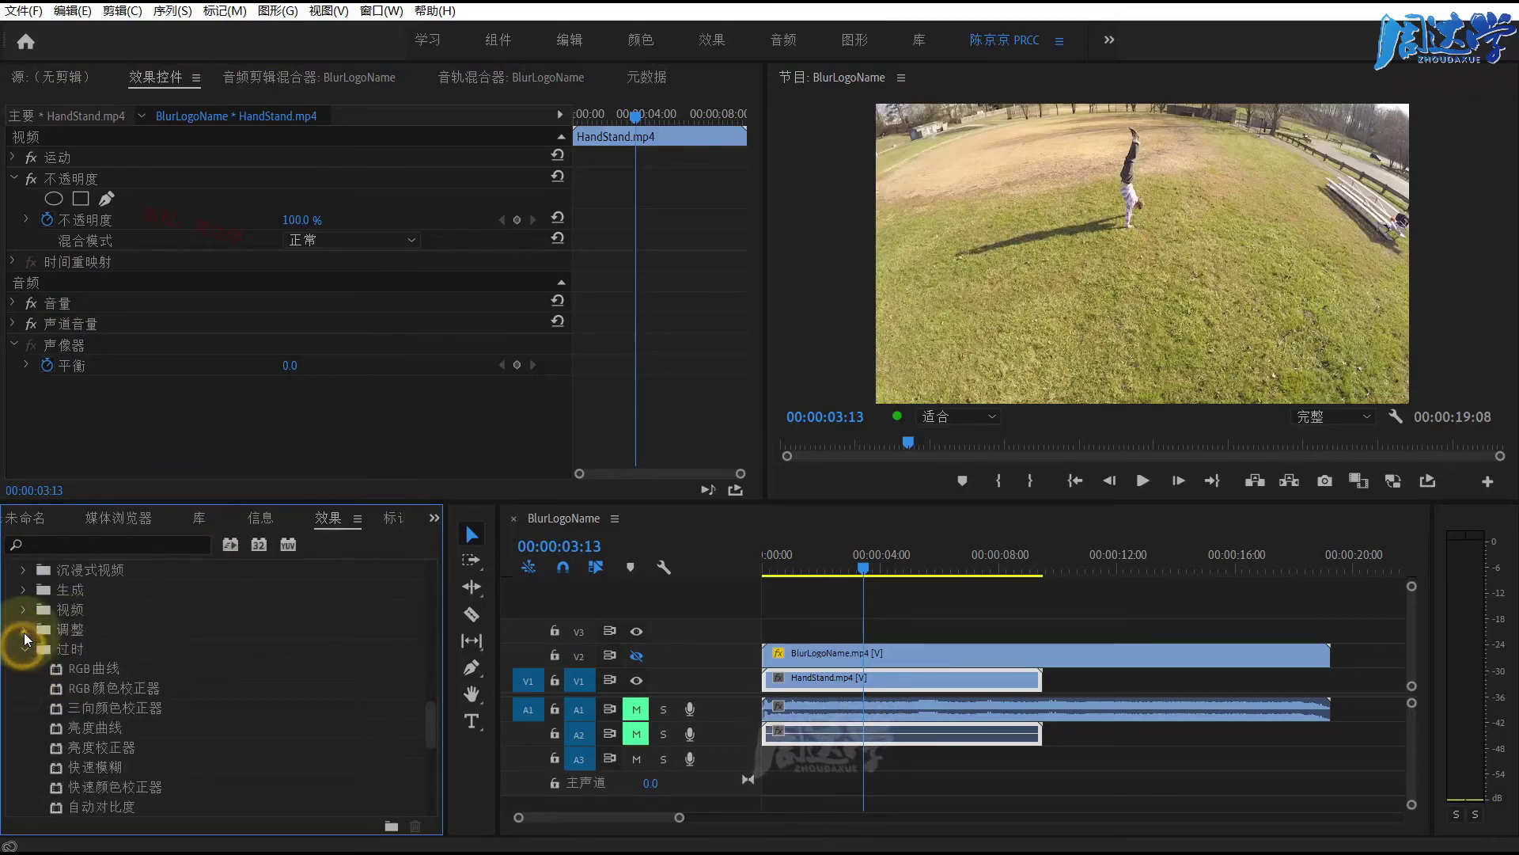
pyautogui.click(24, 630)
pyautogui.moveTo(66, 668); pyautogui.dragTo(865, 682)
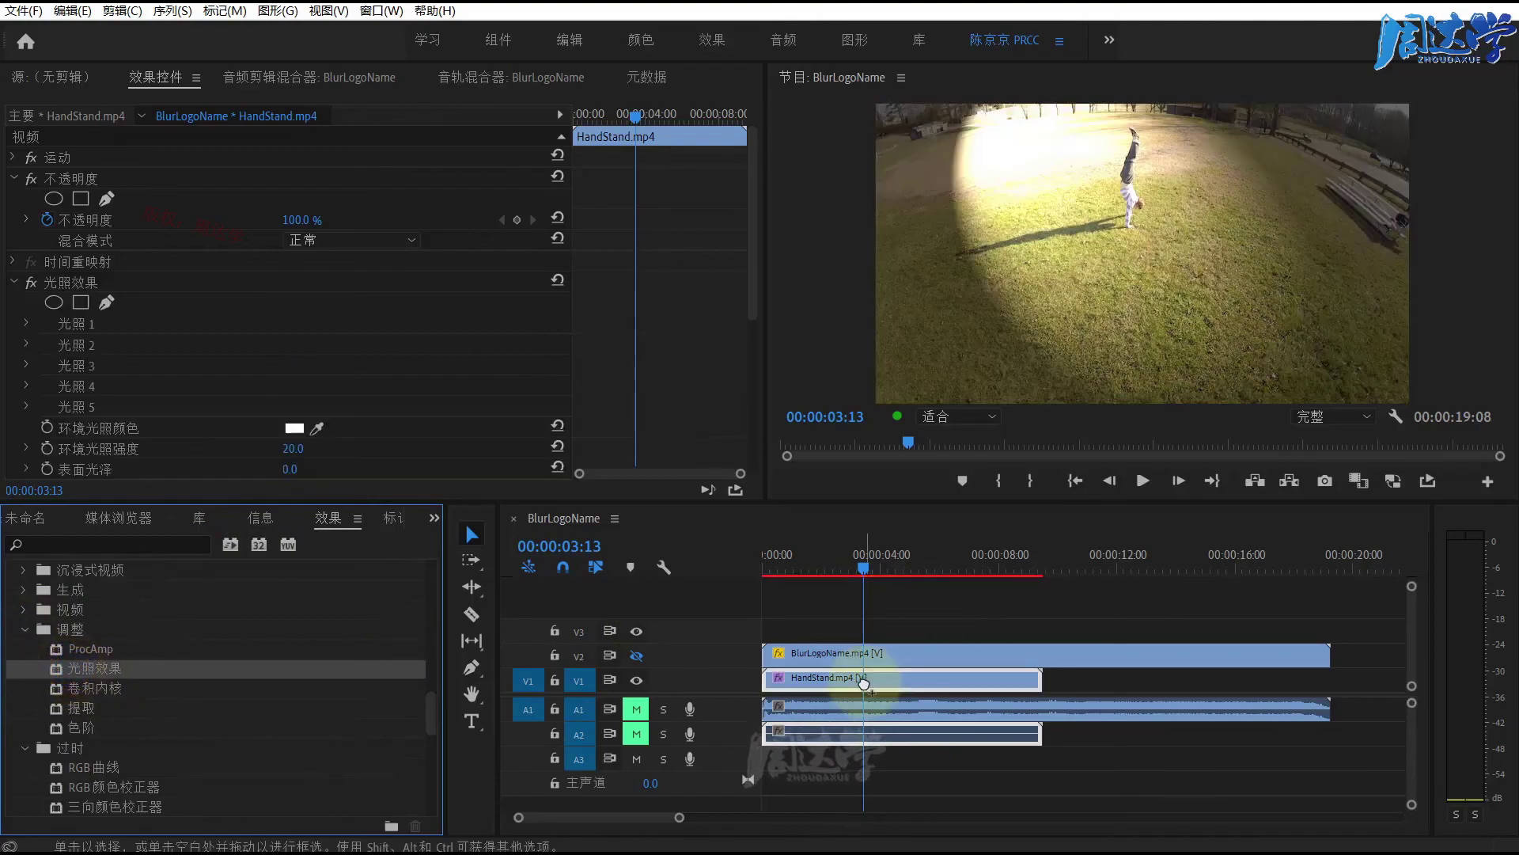
# Add an ellipse mask to 光照效果, move it around the frame, then delete the mask and the effect.
pyautogui.click(73, 285)
pyautogui.click(57, 305)
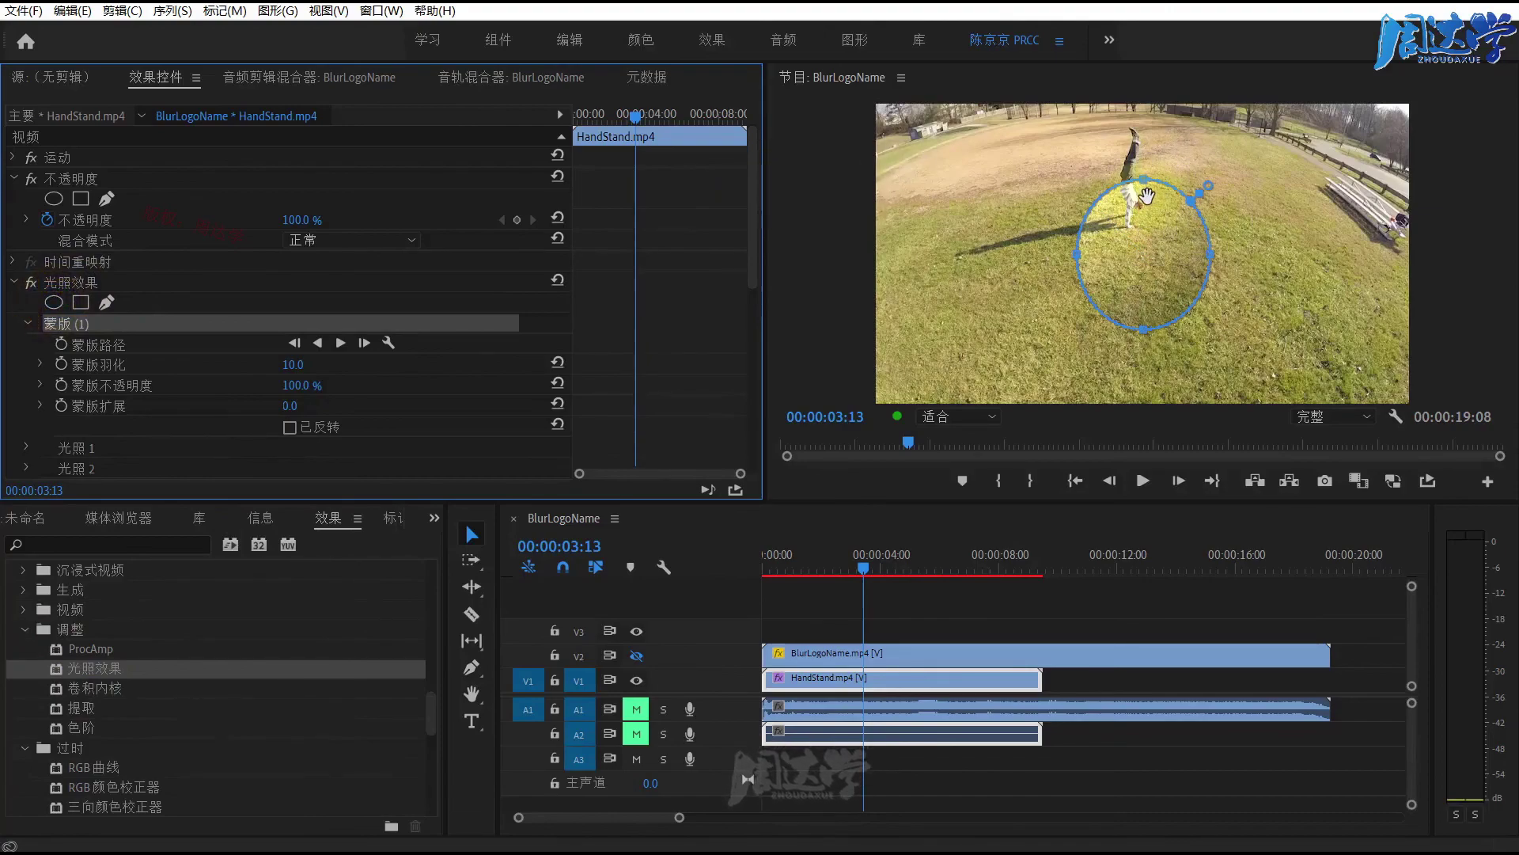
pyautogui.moveTo(1147, 196); pyautogui.dragTo(922, 118)
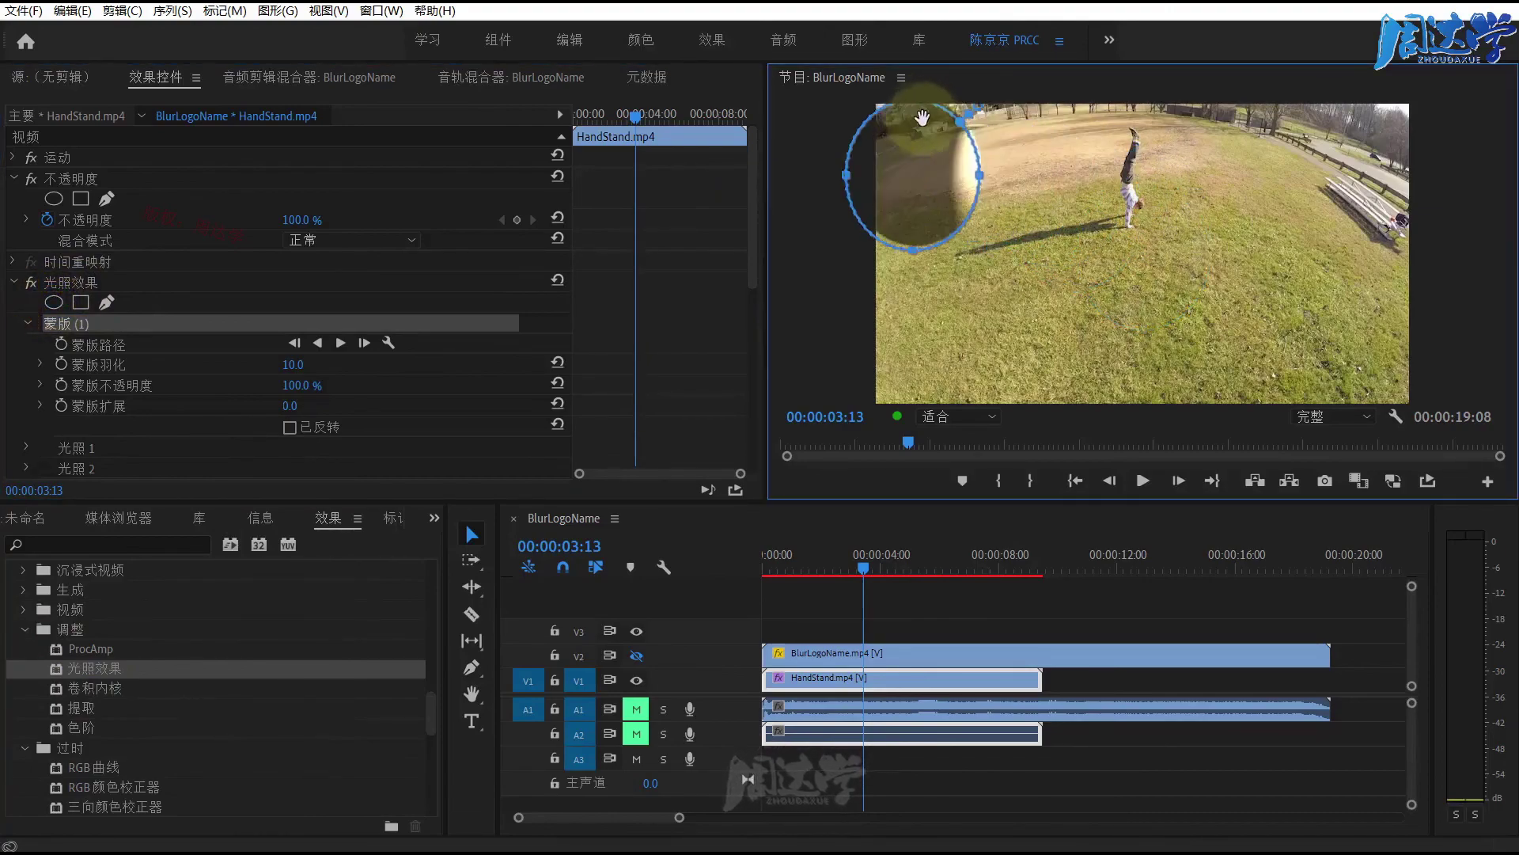
pyautogui.moveTo(922, 118); pyautogui.dragTo(1197, 219)
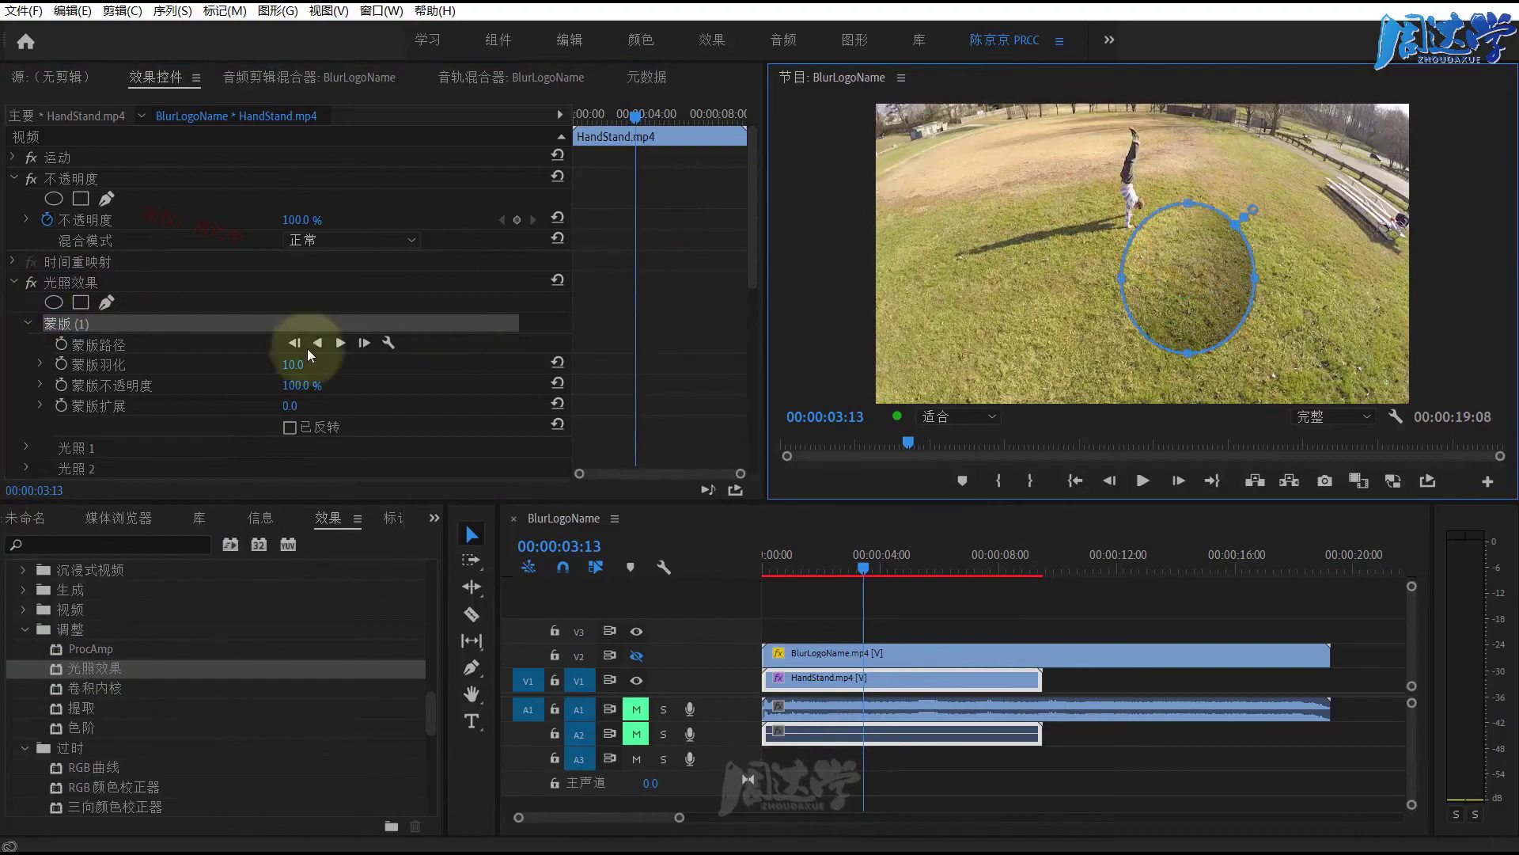
pyautogui.press('Delete')
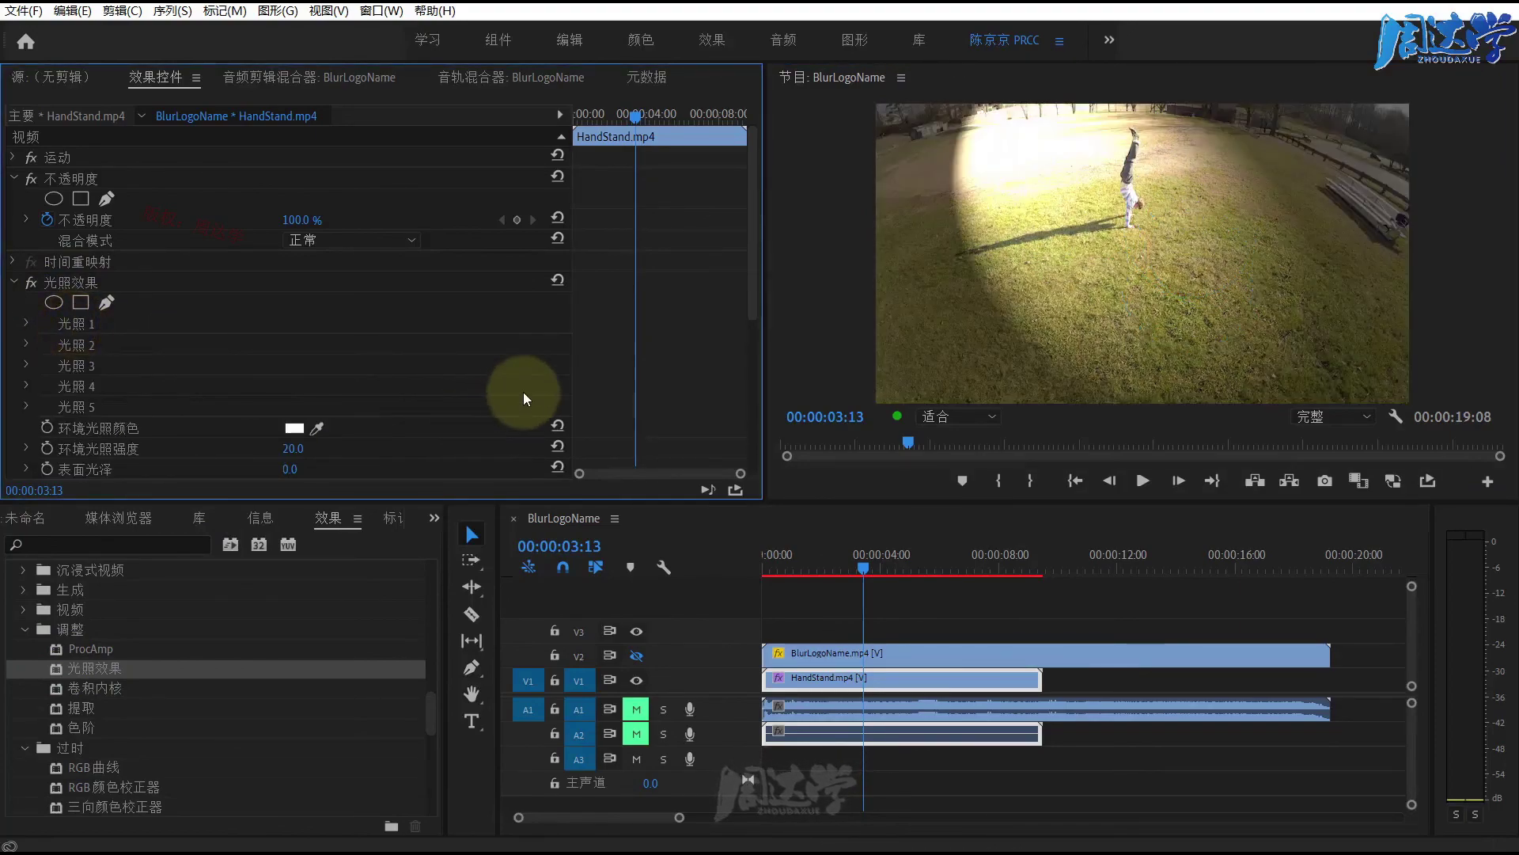
pyautogui.click(70, 283)
pyautogui.press('Delete')
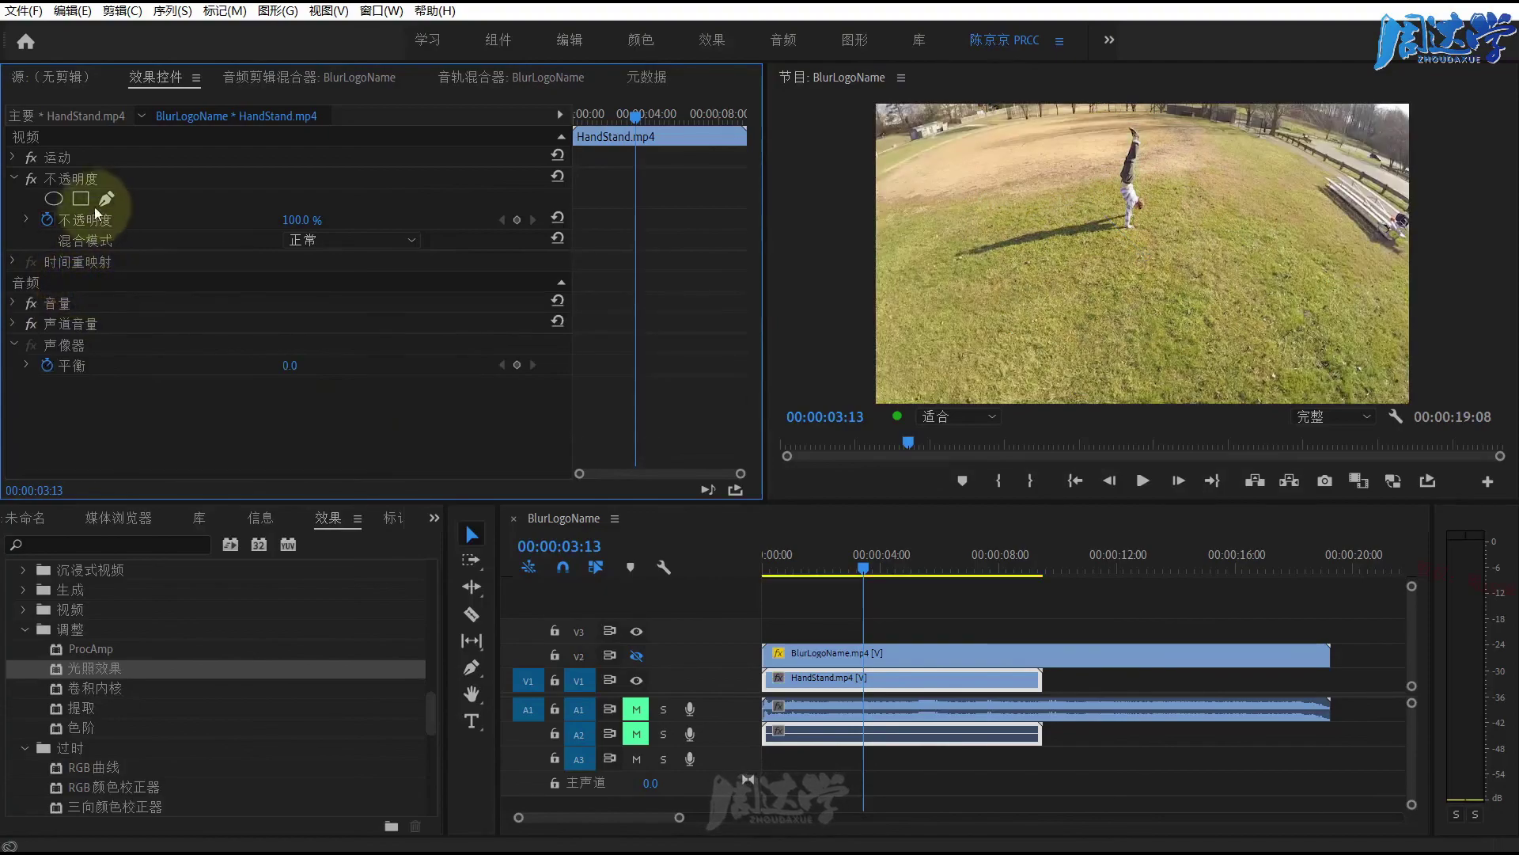